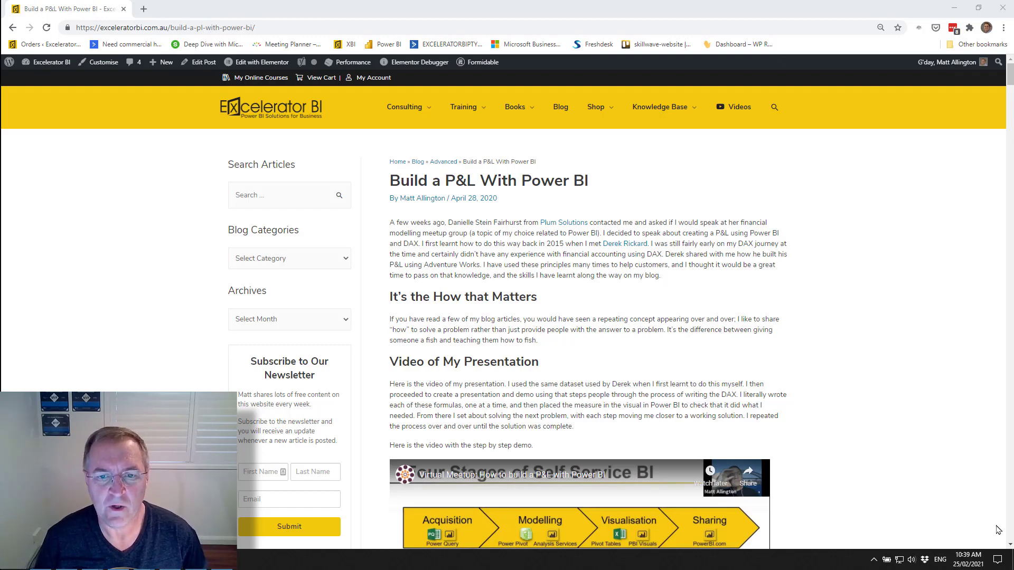
Step: Read through the reader comments below the P&L blog post for questions about showing percentages
scroll(942, 407, down, 20)
scroll(498, 382, down, 15)
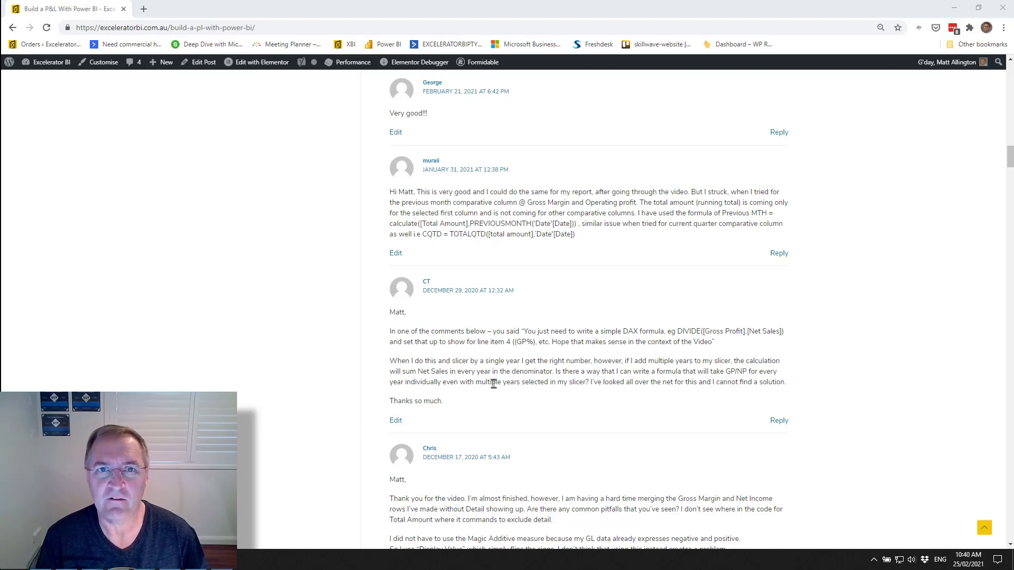
scroll(493, 384, up, 3)
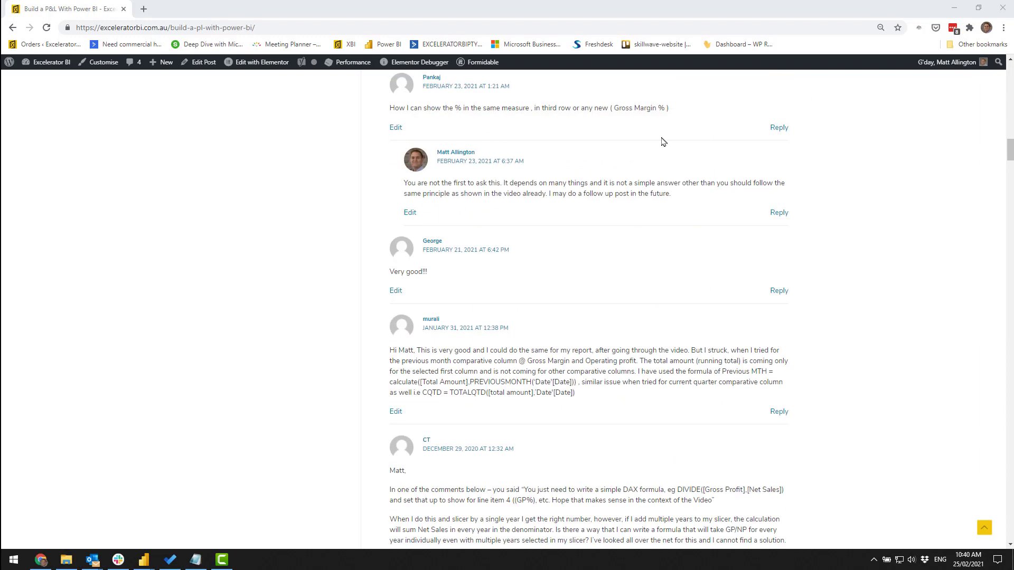
Step: In the P&L in Power BI DAX - Start report in Power BI Desktop, remove Subheader and Fin Year from the P&L matrix
mouse_move(143, 564)
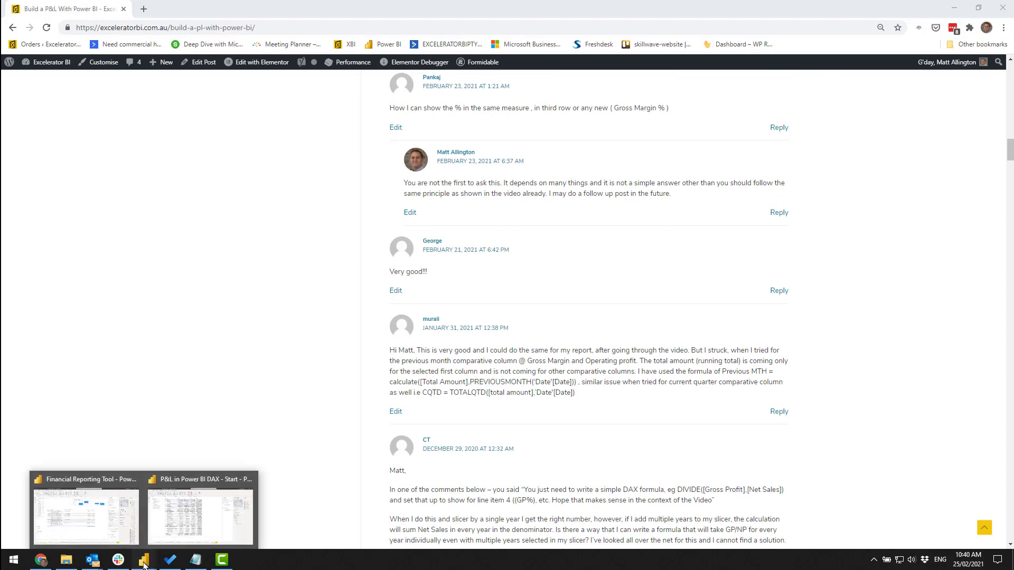
click(205, 515)
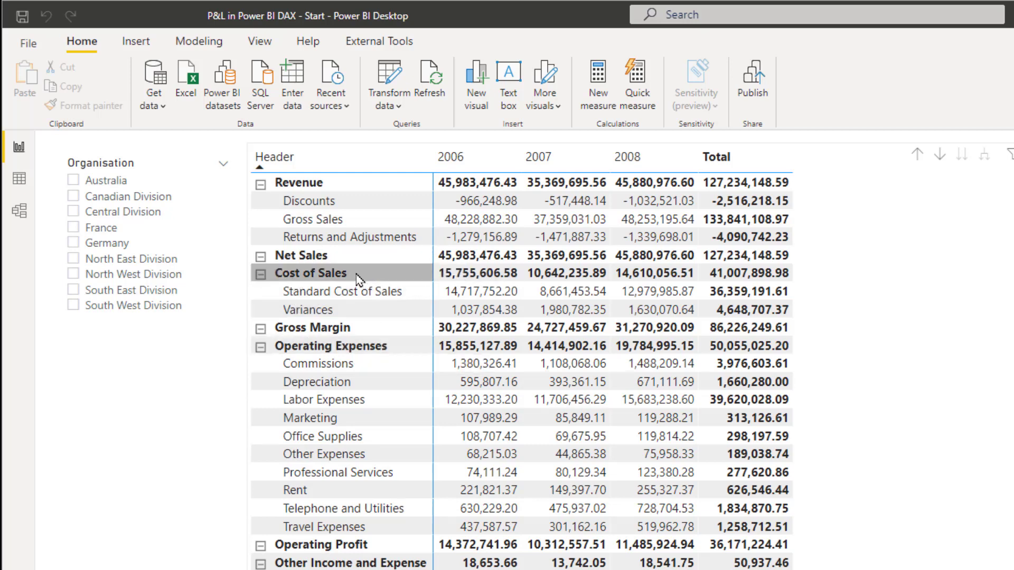
mouse_move(450, 278)
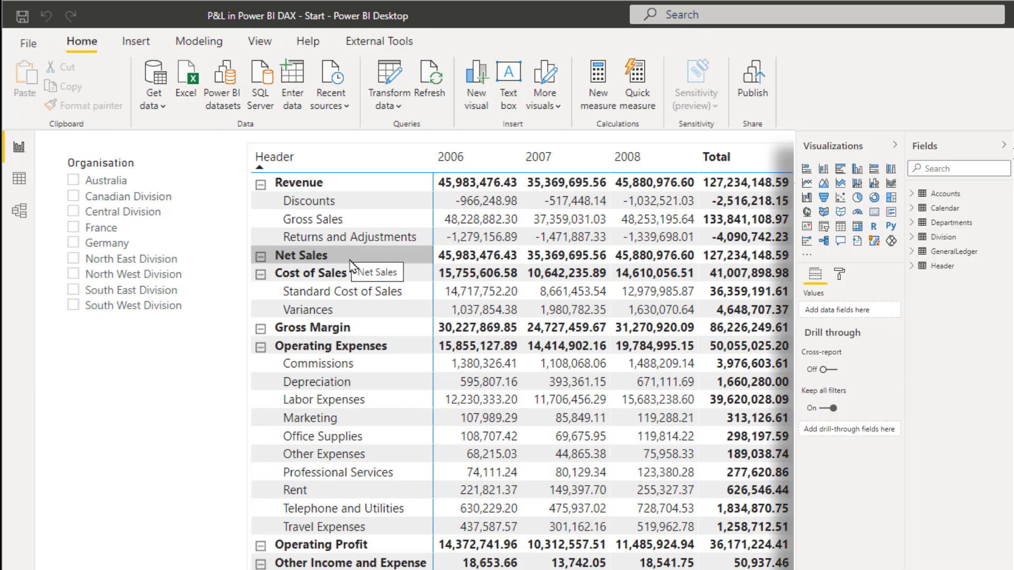
click(787, 353)
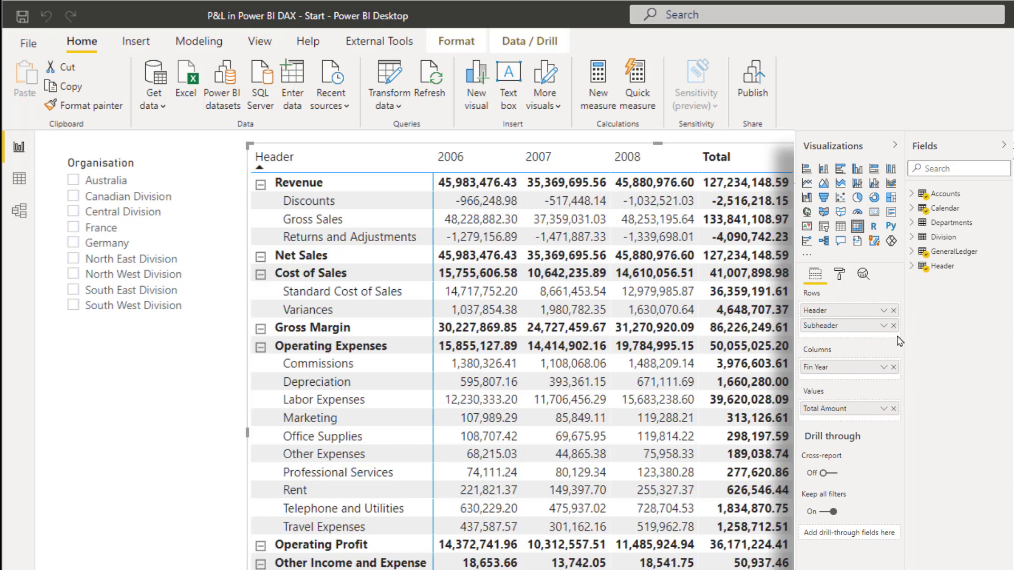
click(893, 326)
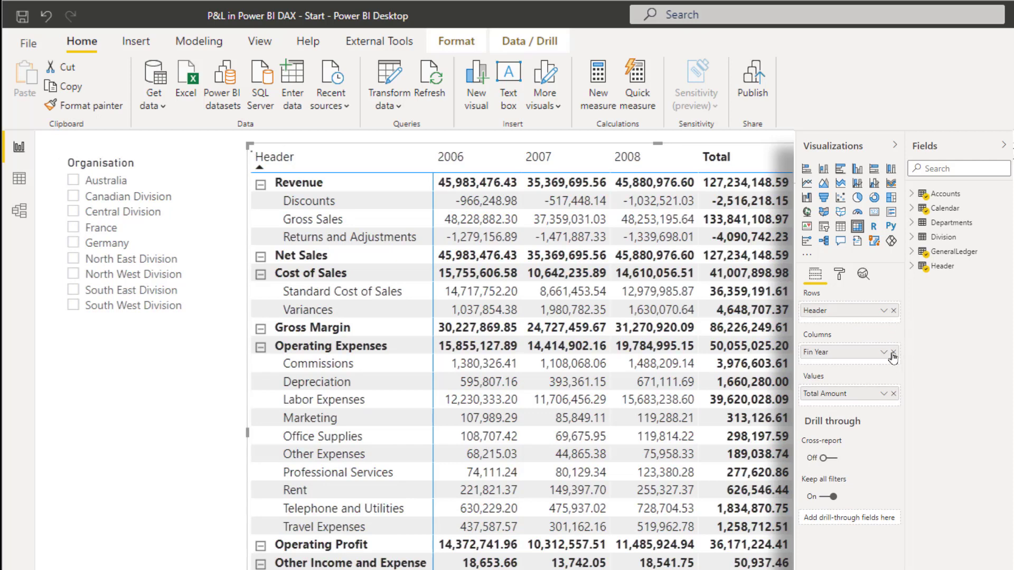
click(893, 351)
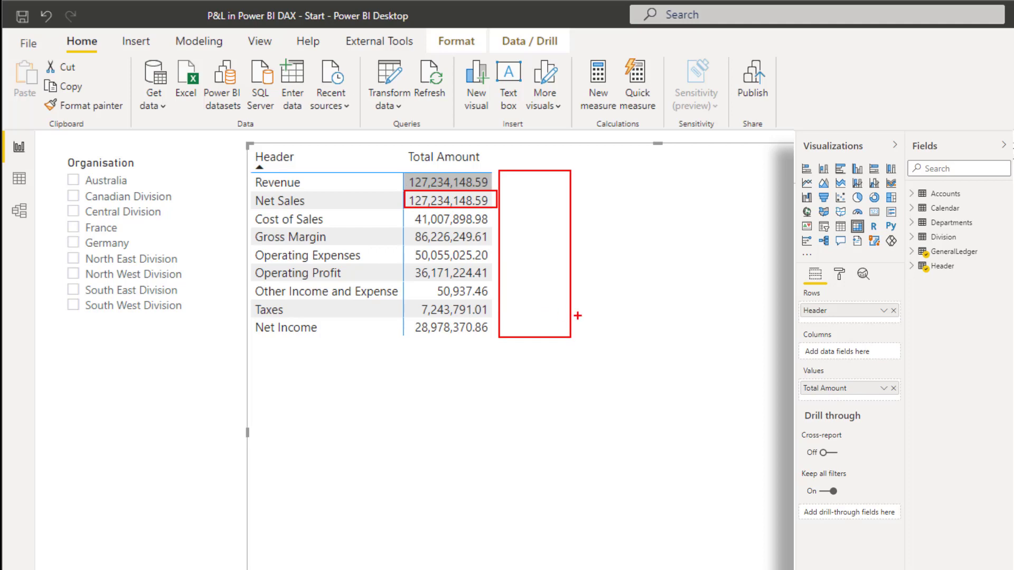
key(Escape)
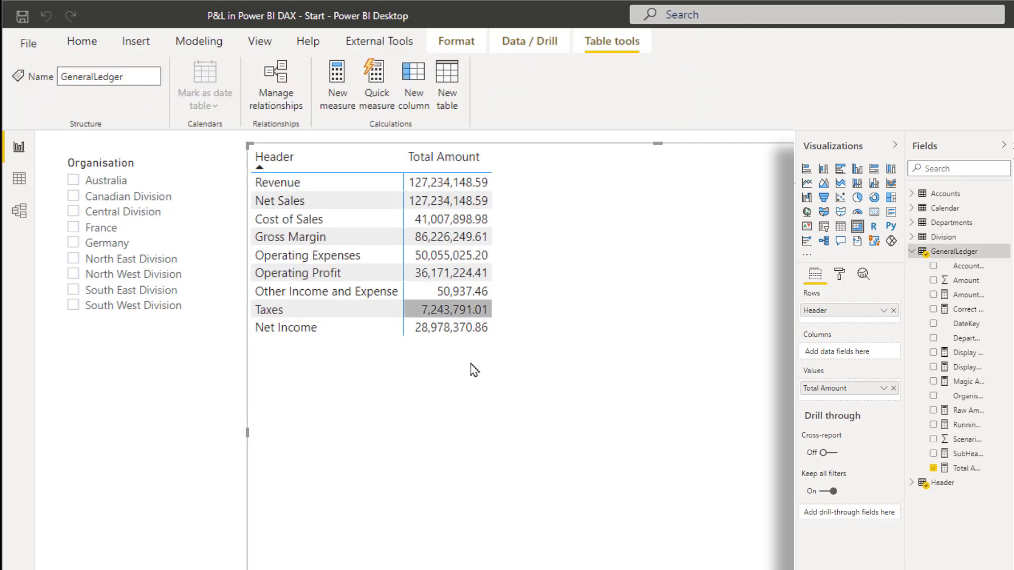
Step: Open the DAX formula of the Total Amount measure in the GeneralLedger table and examine its SWITCH-based Result block
click(963, 470)
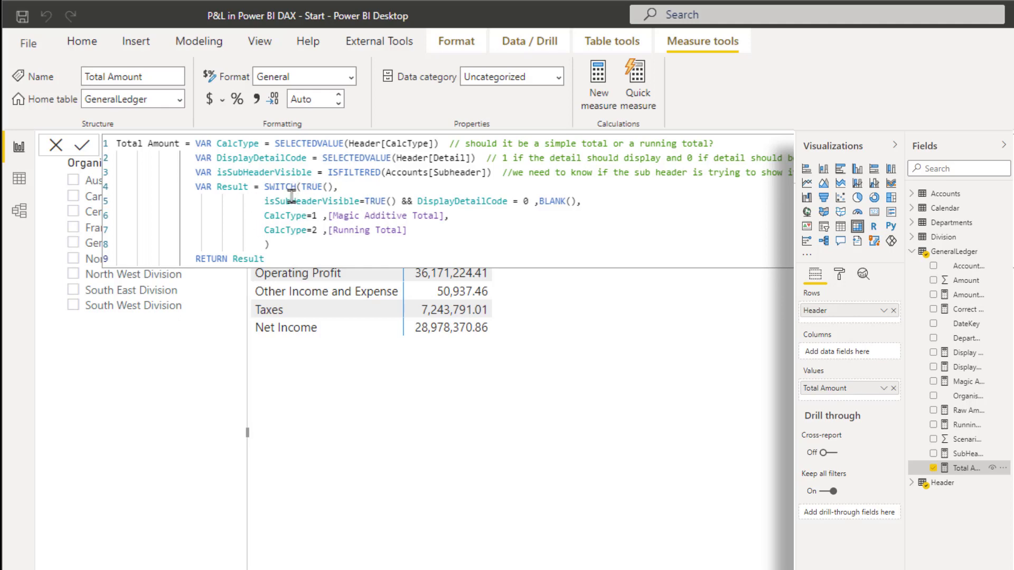
click(322, 255)
shift+click(133, 190)
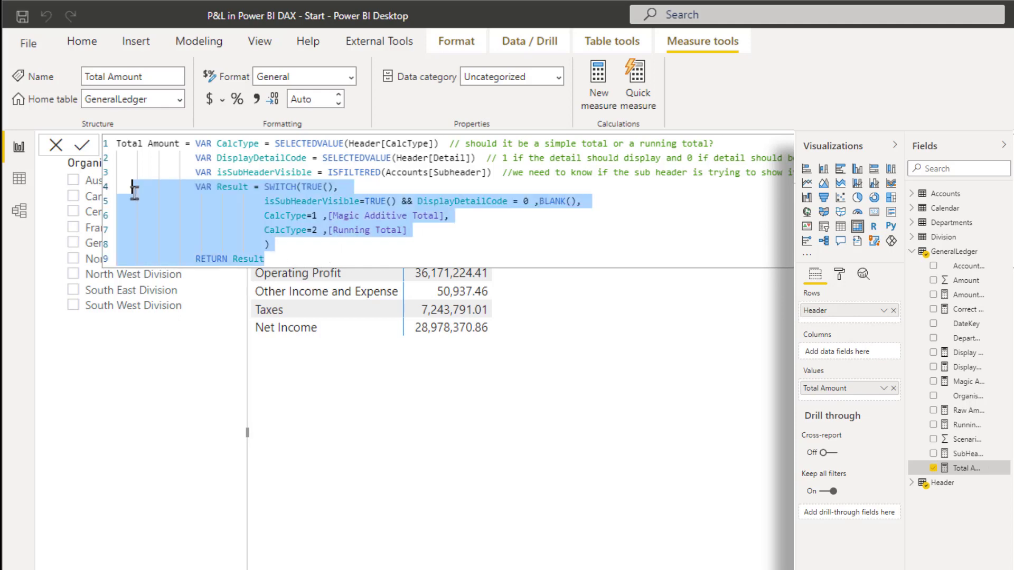
click(289, 242)
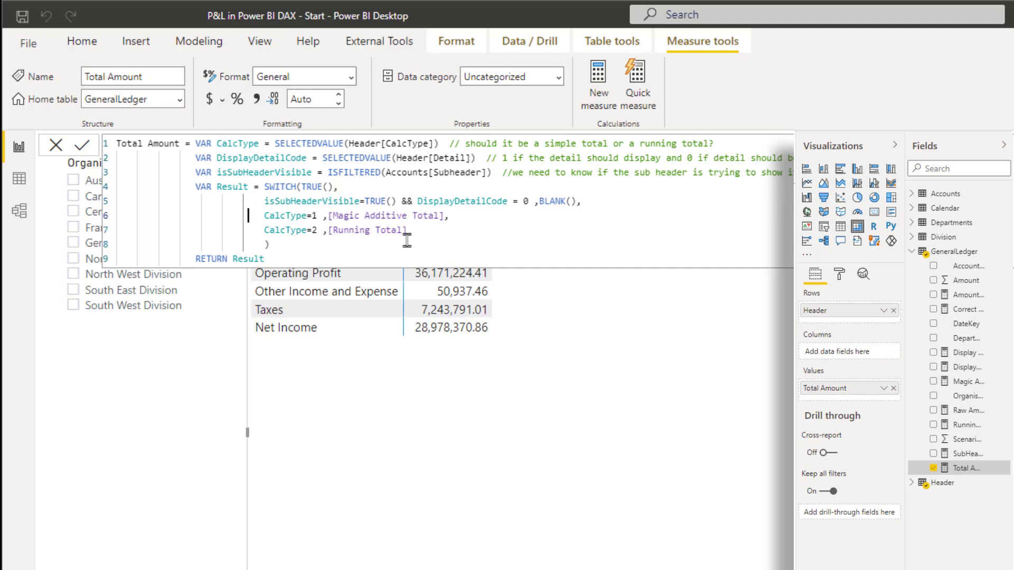
Step: Examine how the formula chooses between Magic Additive Total and Running Total using SELECTEDVALUE(Header[CalcType])
drag(186, 224, 136, 220)
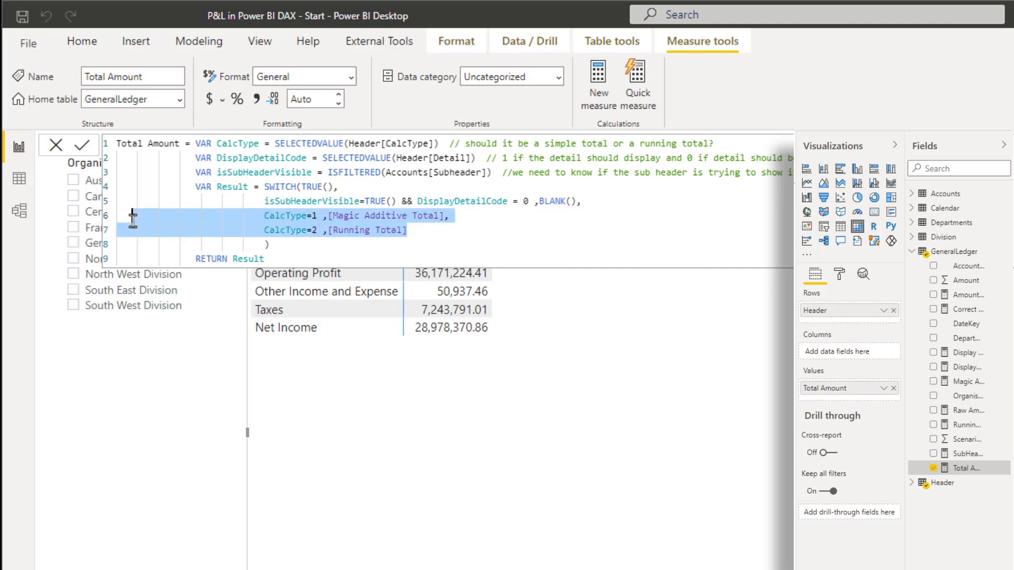
click(270, 230)
drag(437, 227, 144, 216)
click(172, 227)
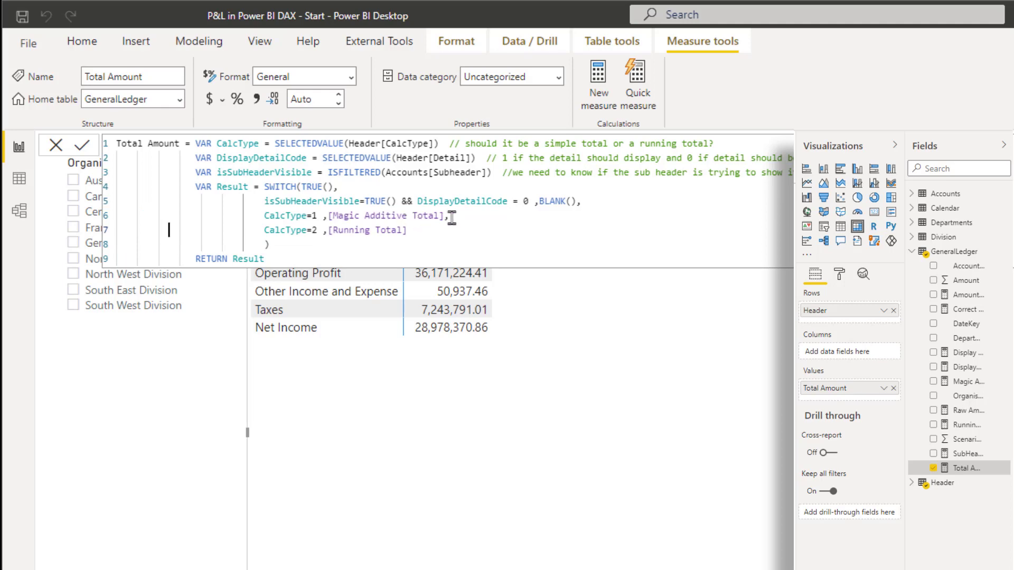
drag(459, 218, 163, 219)
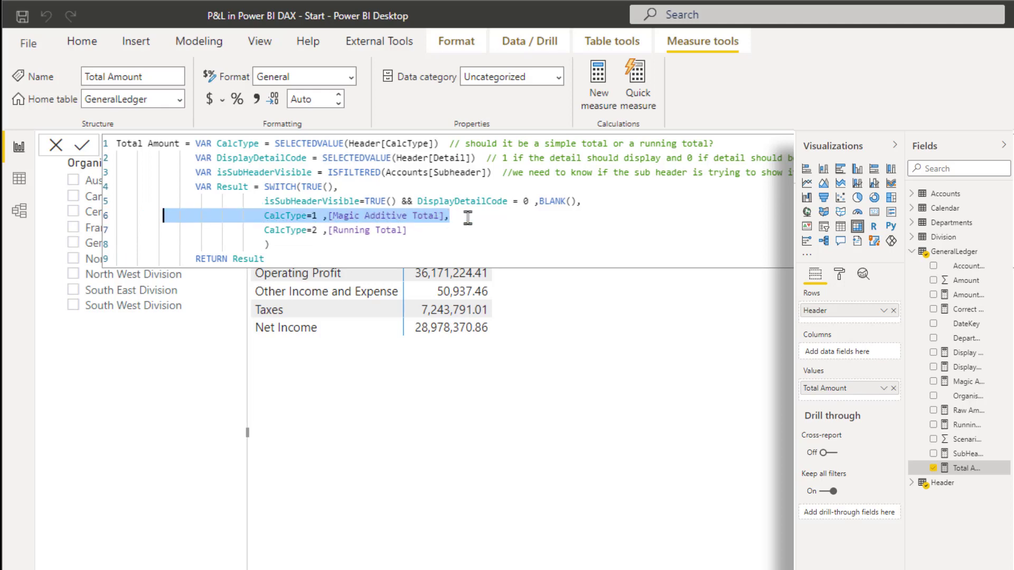
click(453, 228)
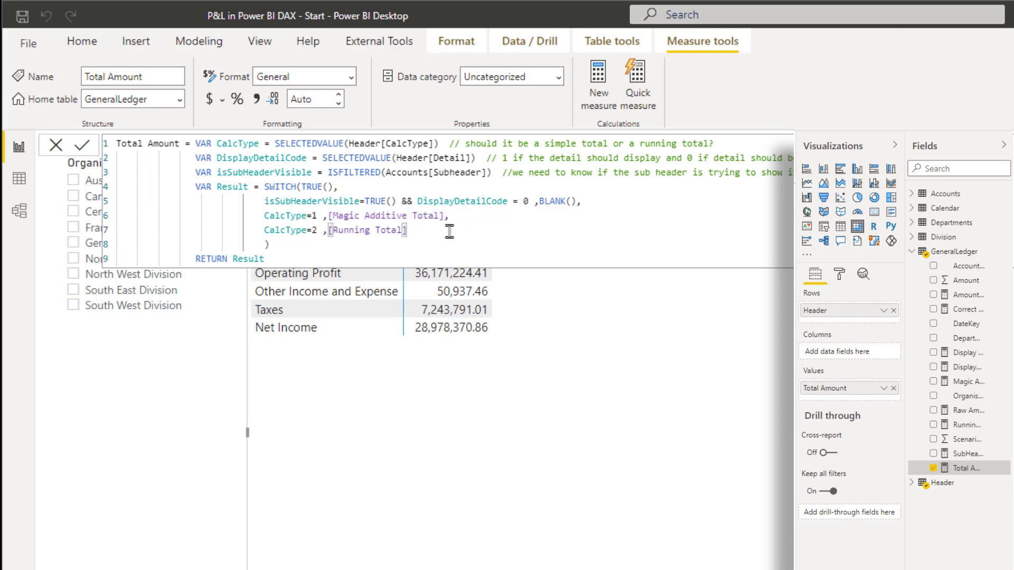
key(shift+Home)
key(shift+Home)
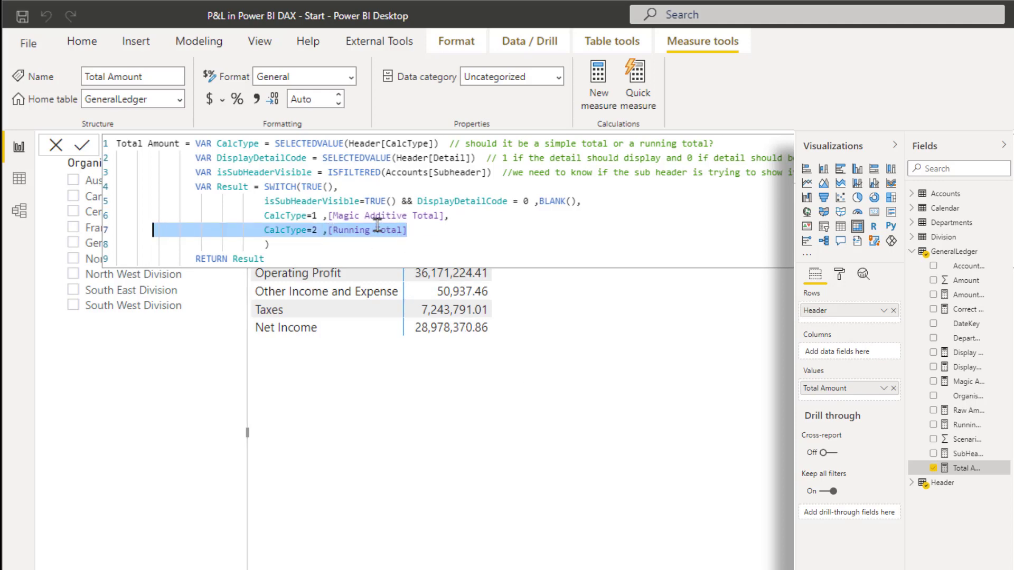
click(333, 172)
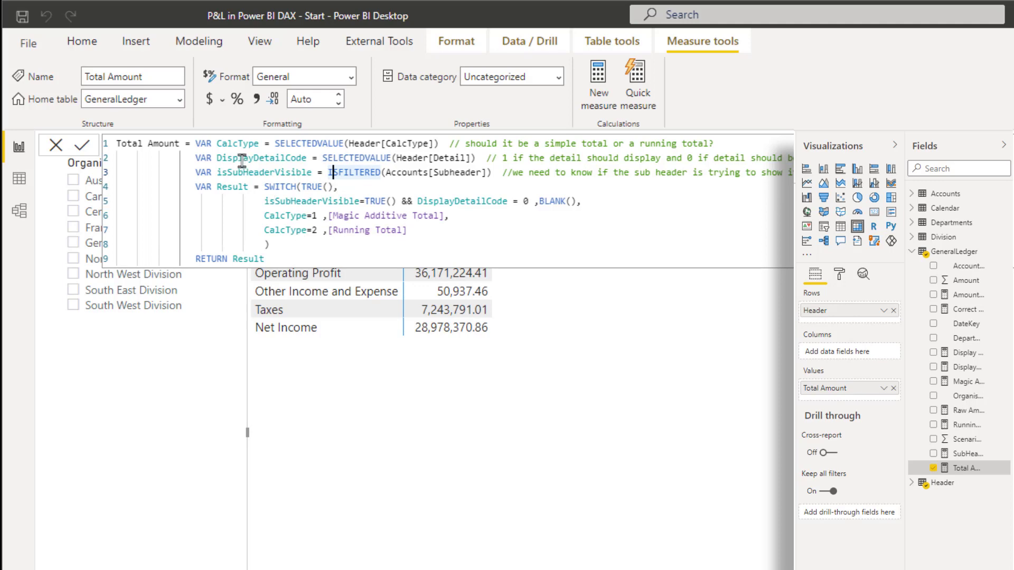
drag(281, 143, 438, 143)
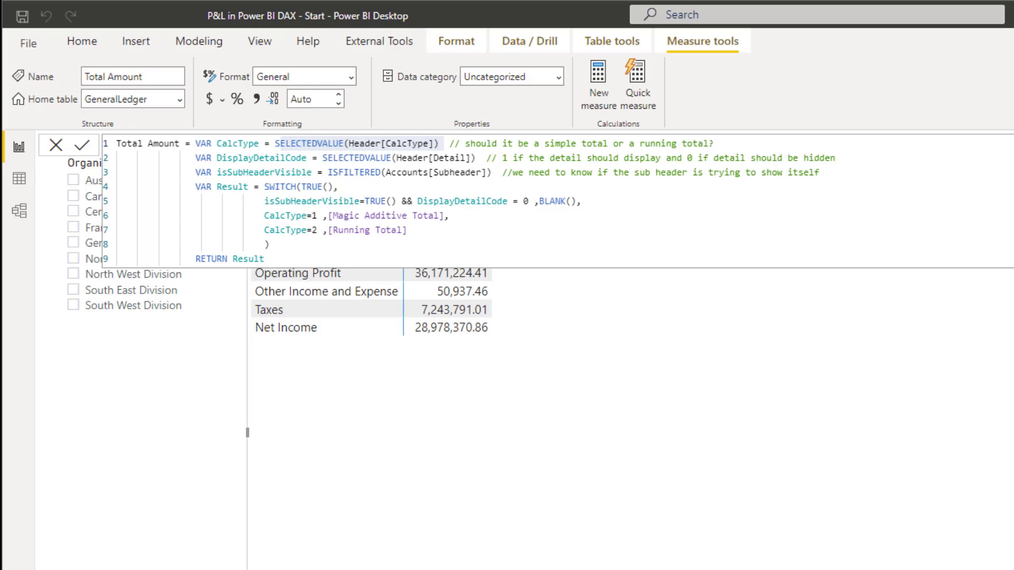
Step: Switch to the Data for P&L Demo.xlsx workbook in Excel and compare the Revenue and Net Sales rows on the DimHeaders sheet
key(alt+Tab)
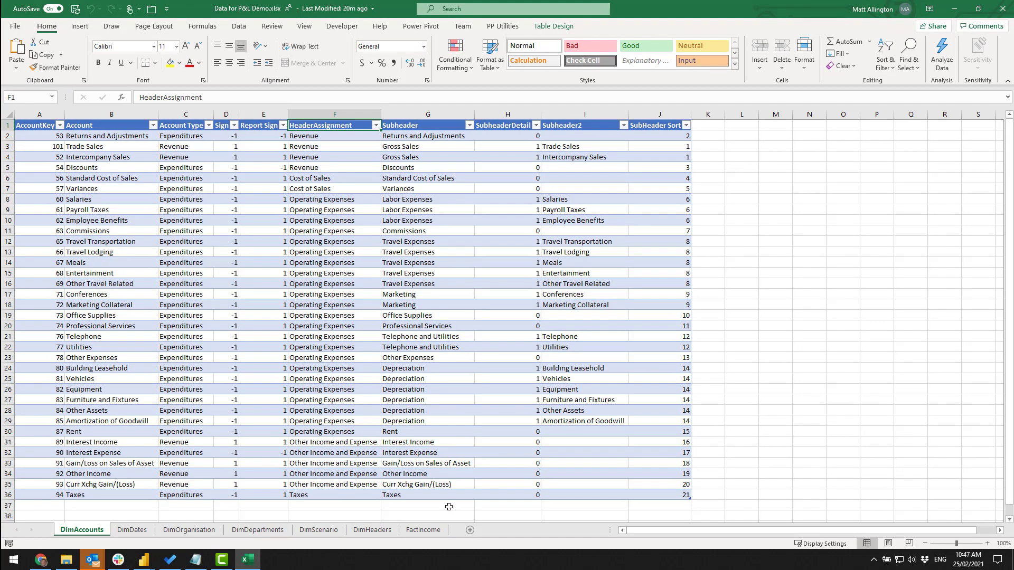
click(382, 531)
double_click(370, 409)
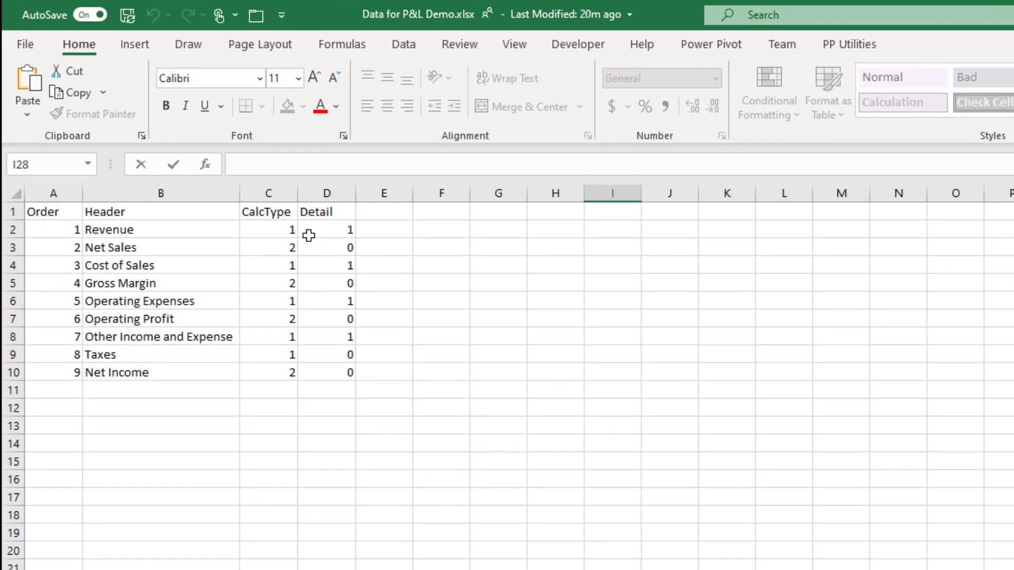
click(277, 233)
drag(58, 230, 270, 229)
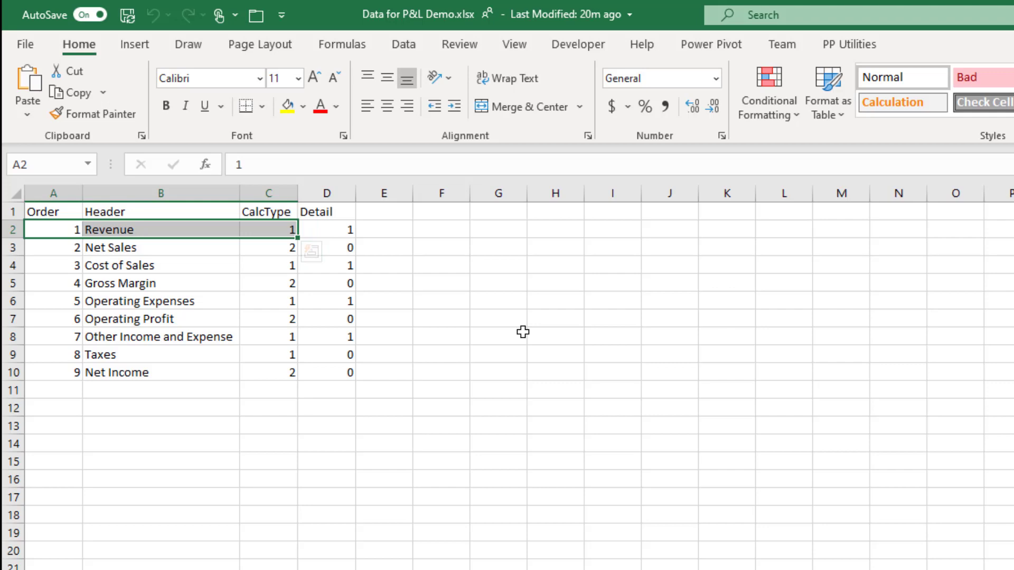
click(523, 332)
drag(74, 249, 246, 251)
click(476, 294)
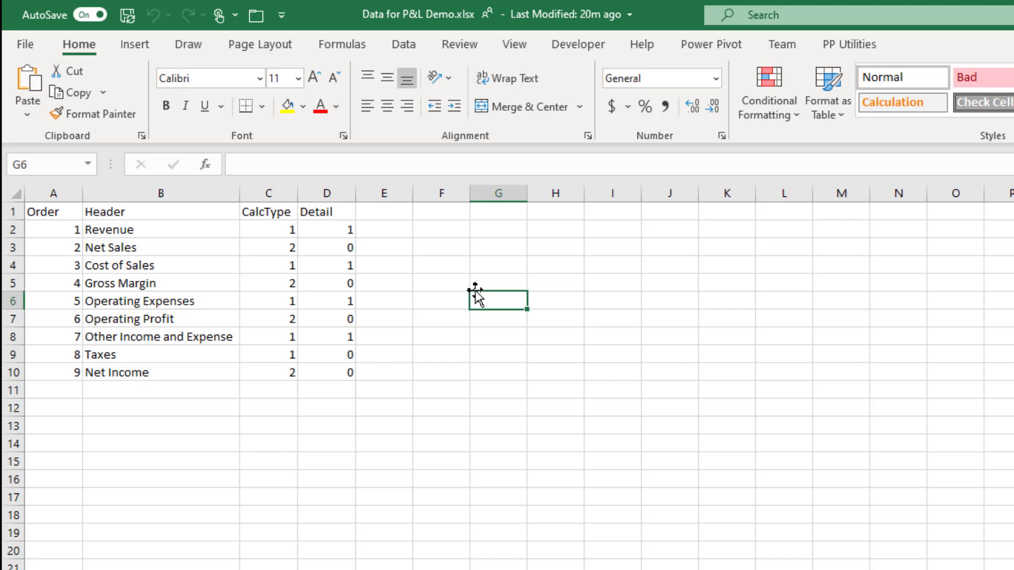
Step: Examine the Order and CalcType entries of the remaining header lines, from Gross Margin down to Taxes
click(286, 283)
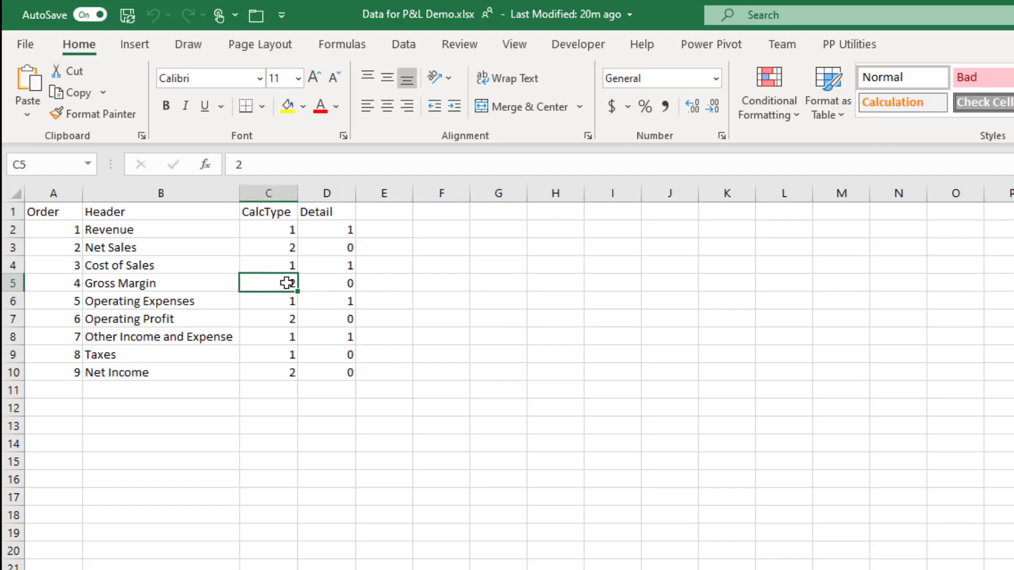
click(57, 249)
drag(56, 257, 61, 280)
click(160, 353)
click(160, 320)
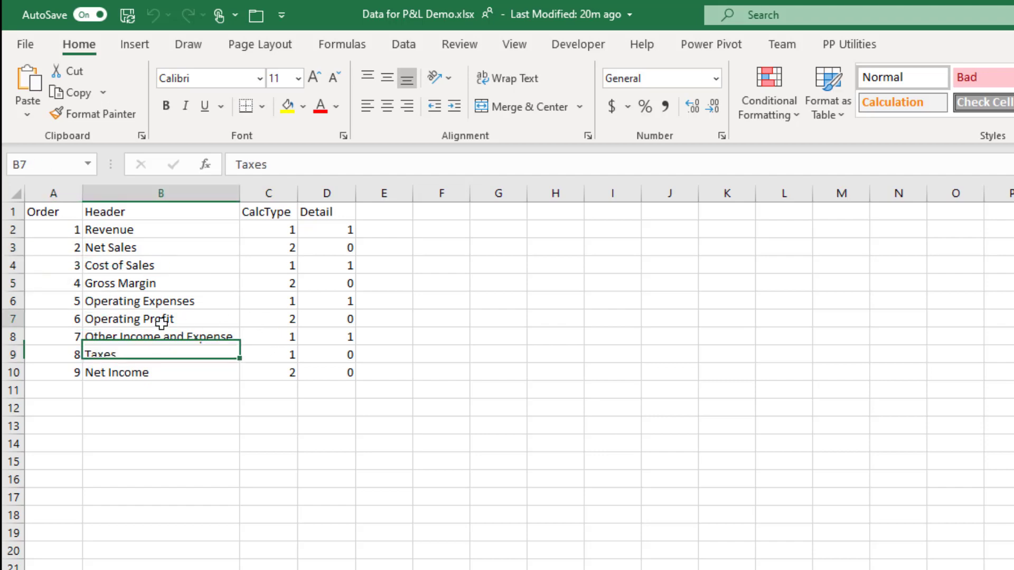
drag(68, 252, 75, 341)
click(152, 444)
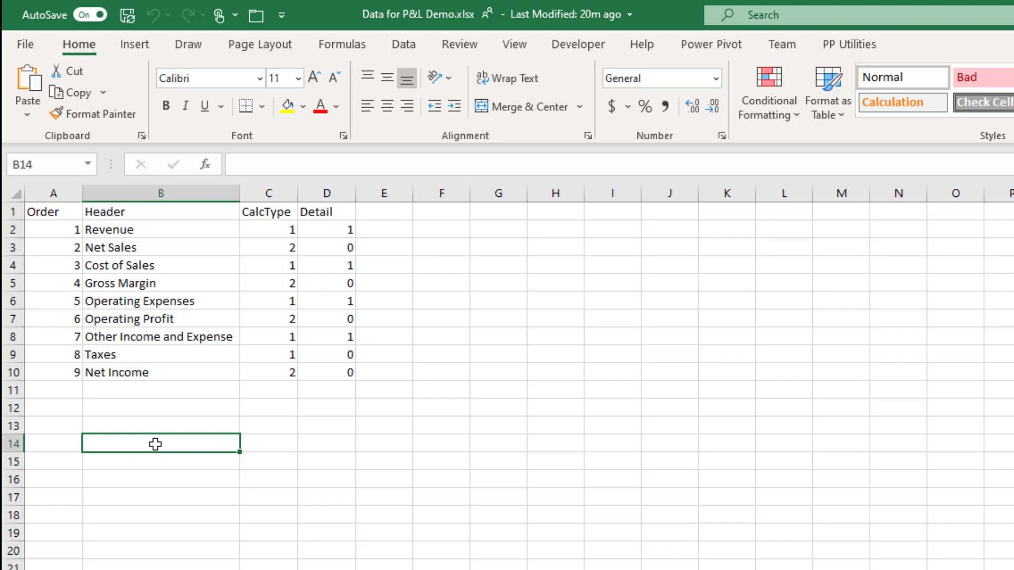
click(176, 302)
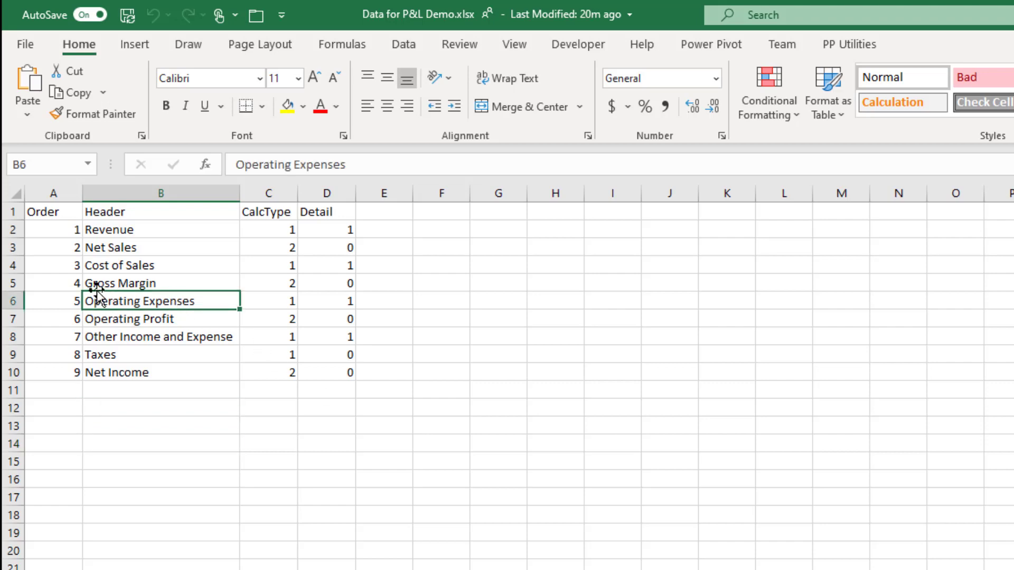
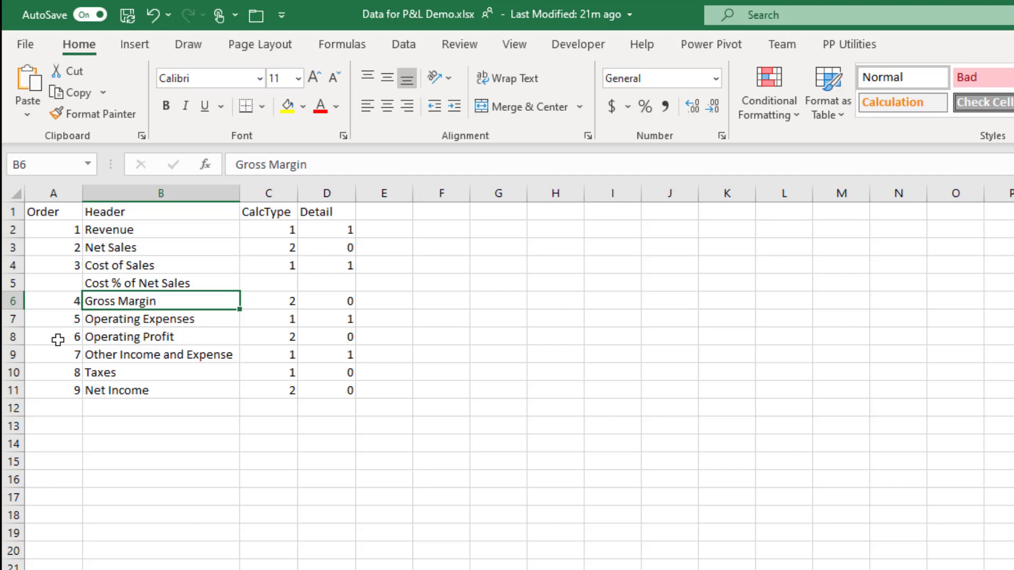
Step: Insert a row above Operating Expenses and enter "Margin % of Net Sales" as its header
click(13, 318)
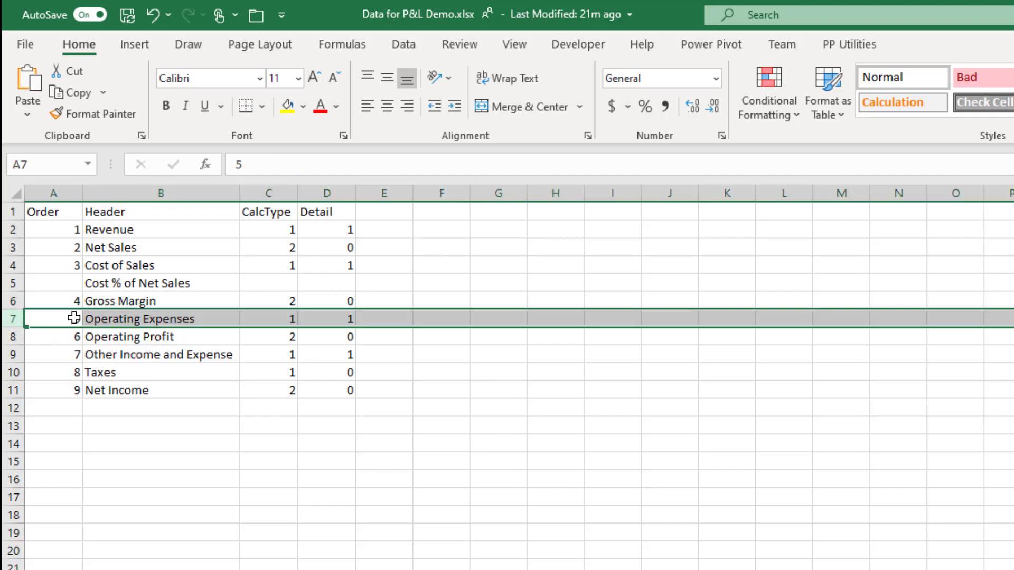
key(ctrl+shift+plus)
click(111, 316)
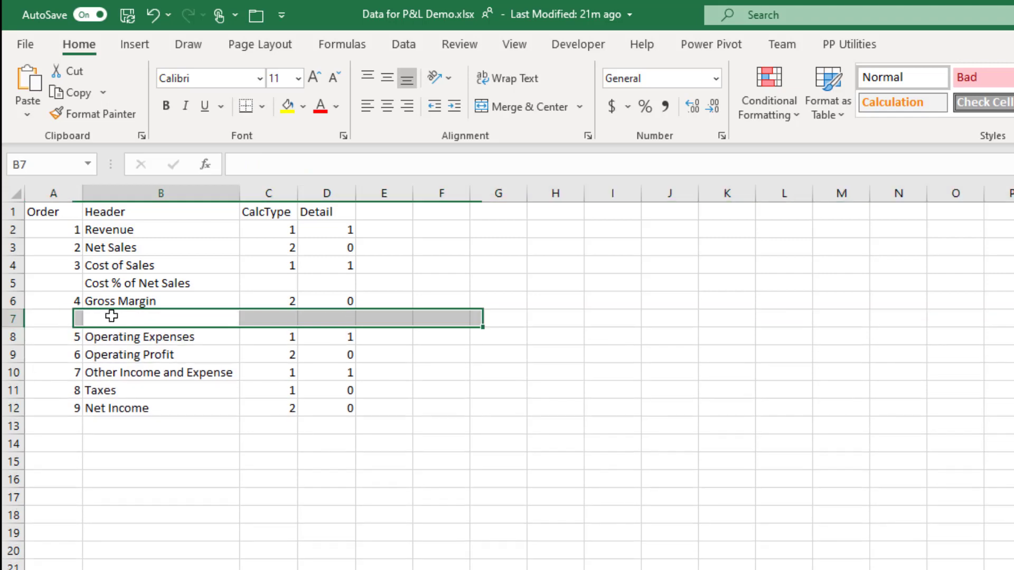
text(Margin )
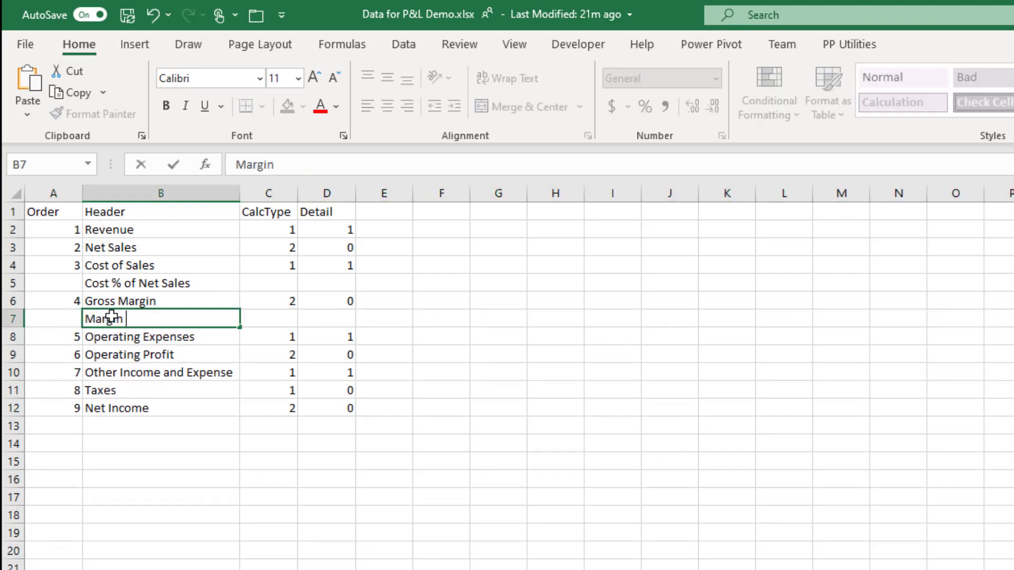
text(% of Net)
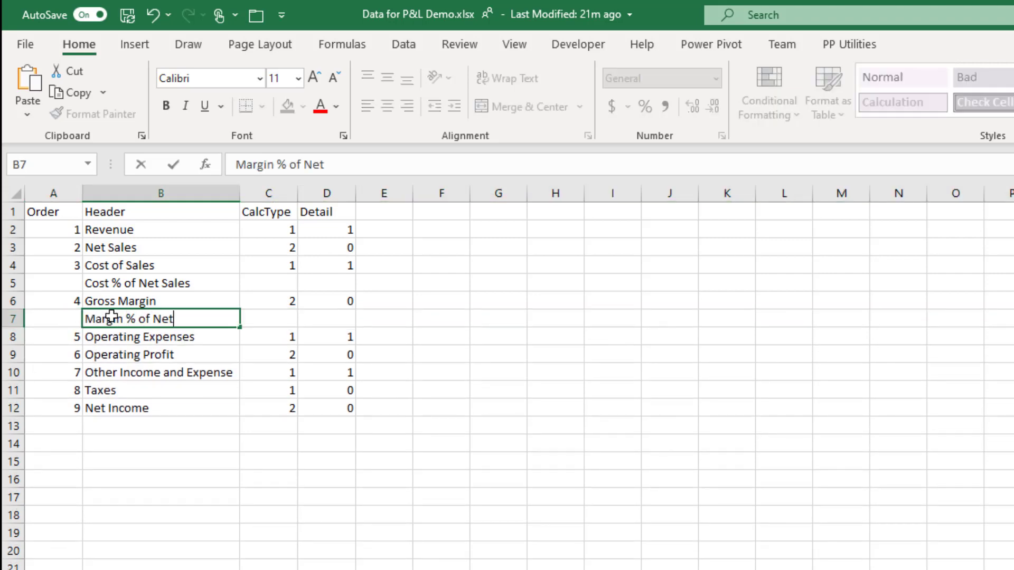
text( Sales)
key(Return)
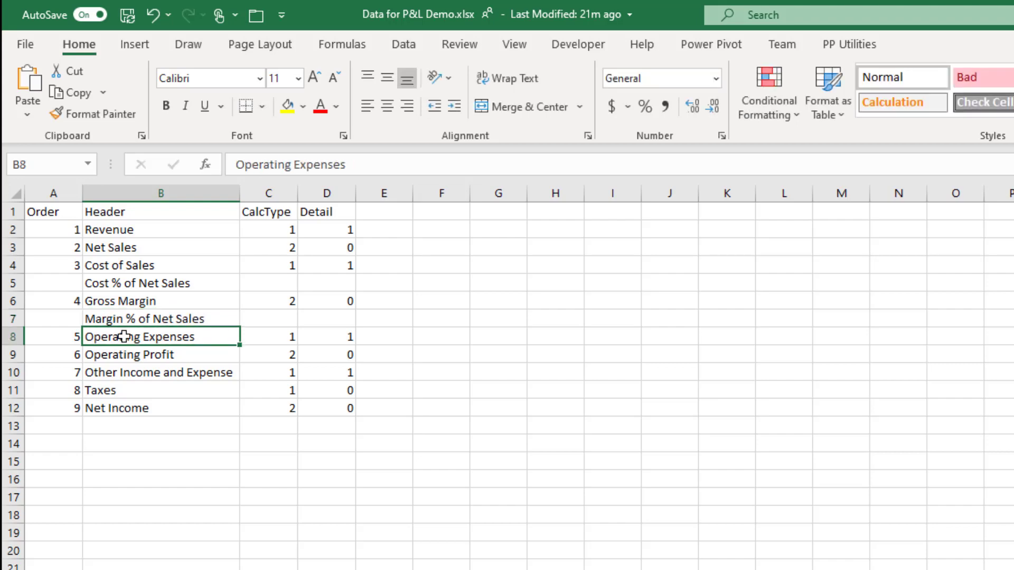
Step: Insert a row above Operating Profit and enter "Exp % of Net Sales" as its header
click(129, 356)
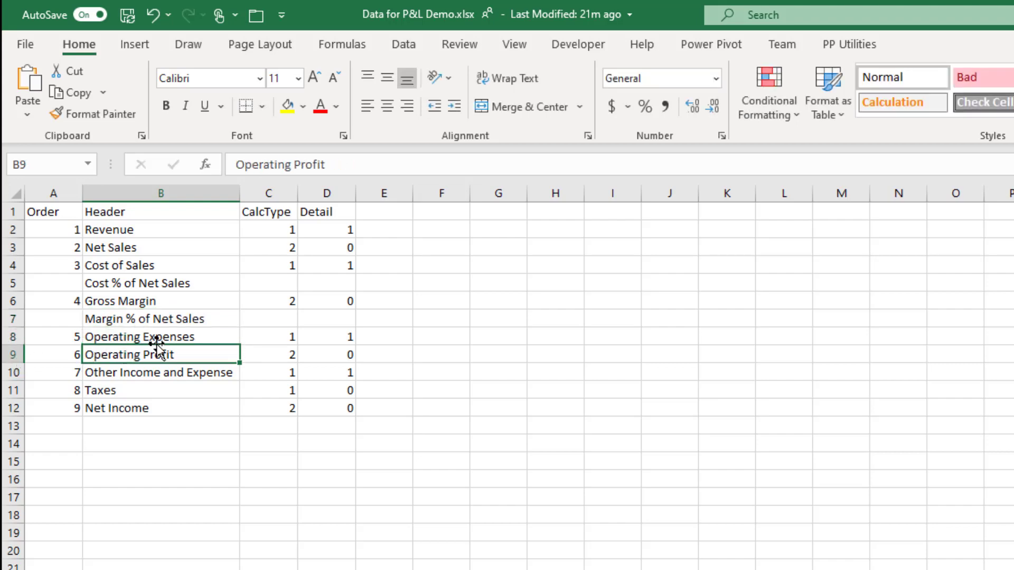
click(15, 354)
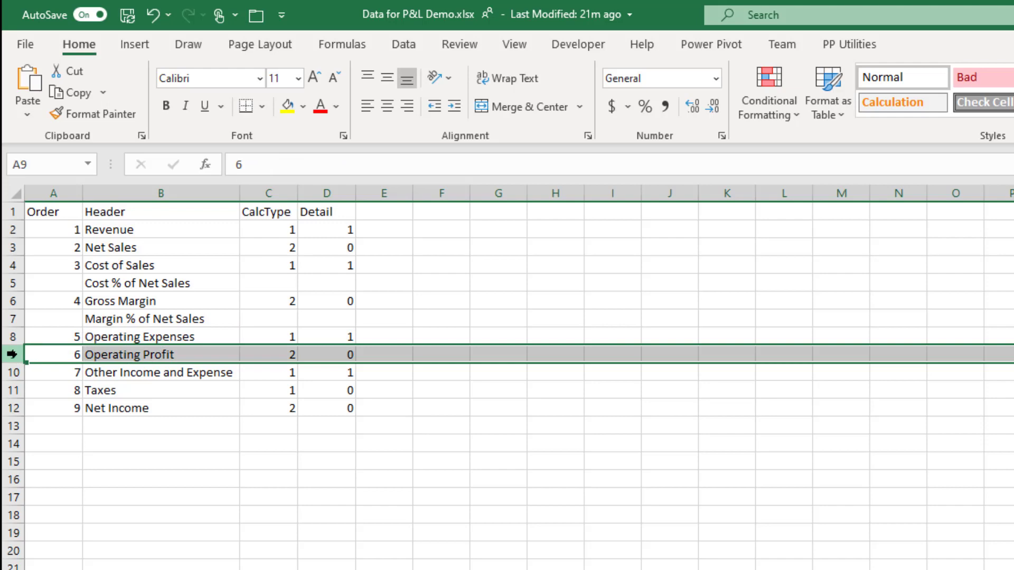
key(ctrl+shift+plus)
click(130, 355)
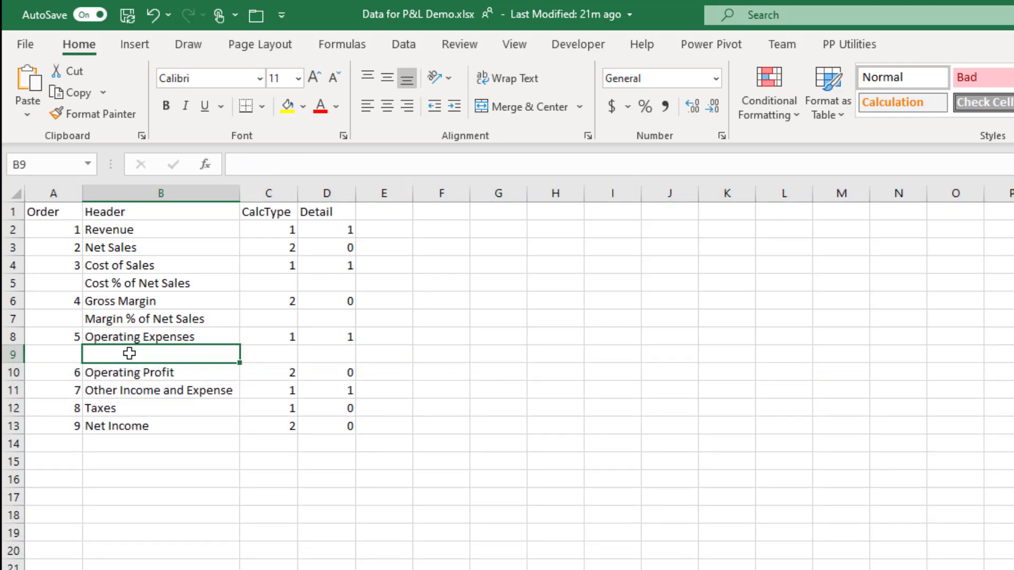
text(Exp)
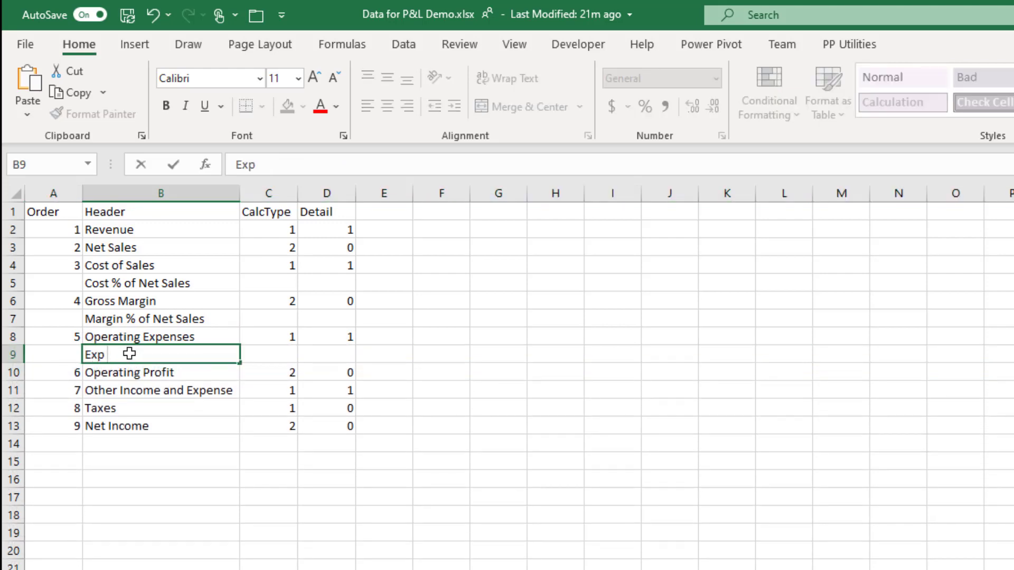
text( % of Net Sales)
key(ctrl+Return)
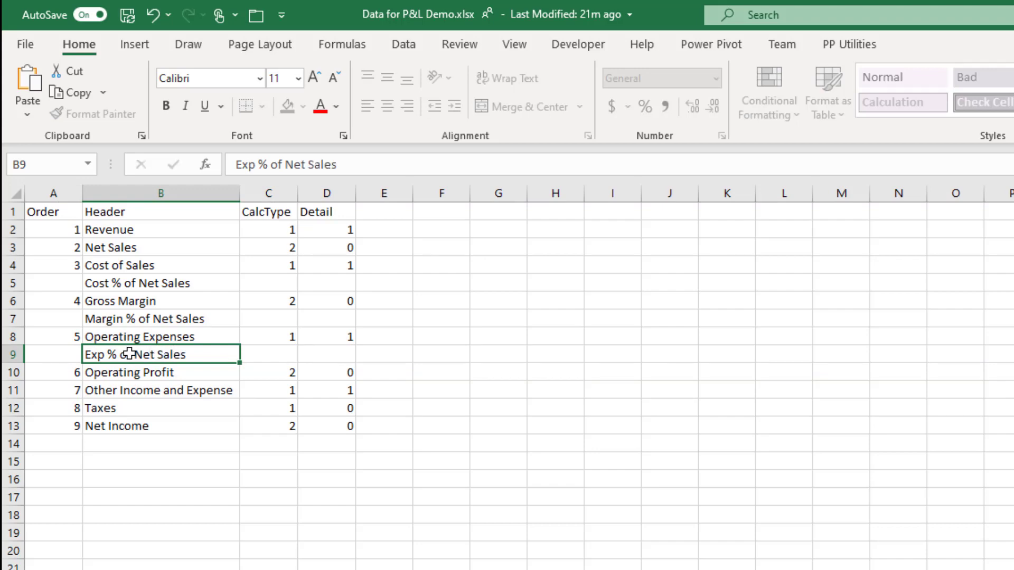
key(Return)
Step: Insert a row above Other Income and Expense and enter "Profit % of Net Sales" as its header
click(16, 390)
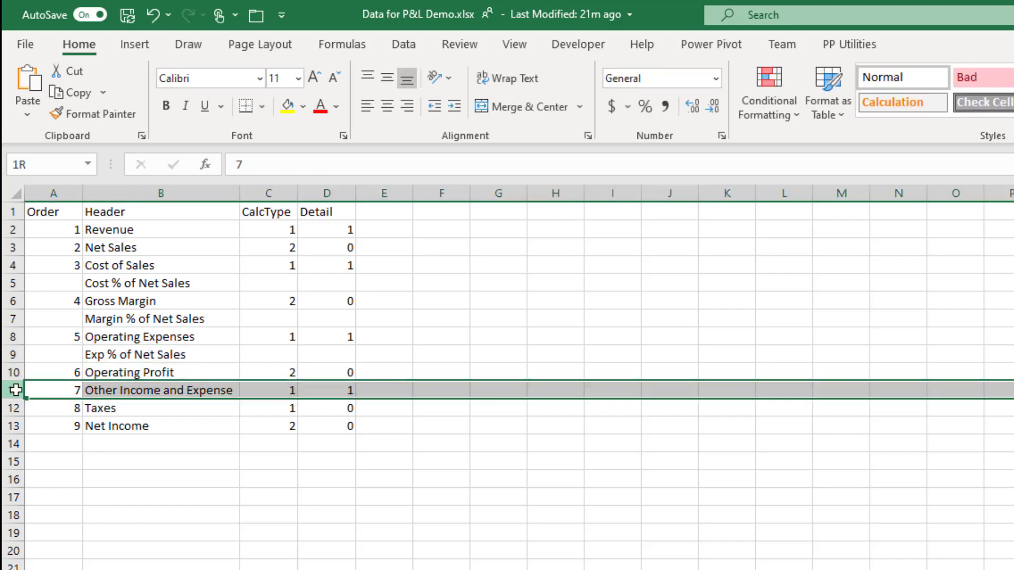
key(ctrl+shift+plus)
click(86, 389)
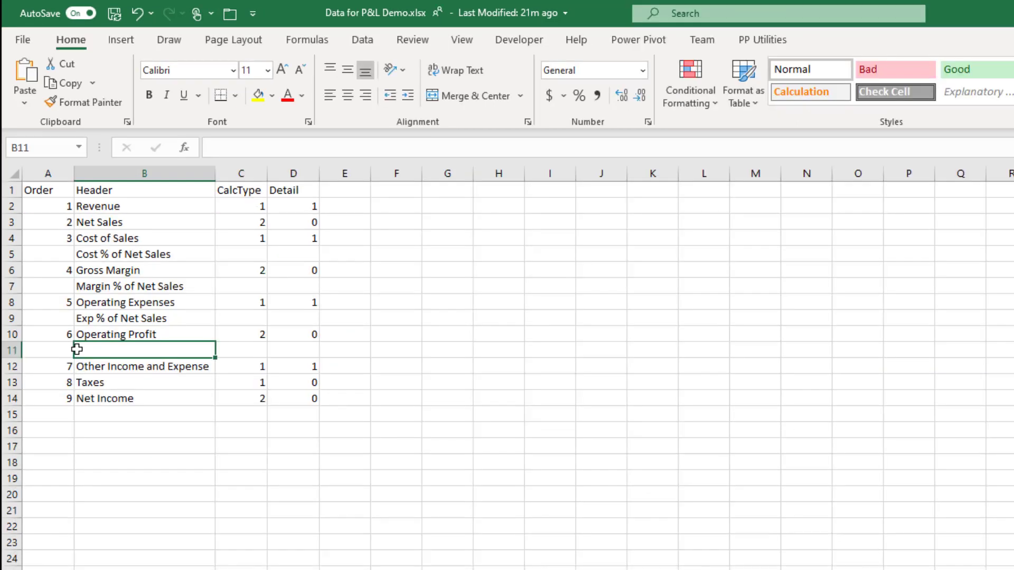
text(Profit)
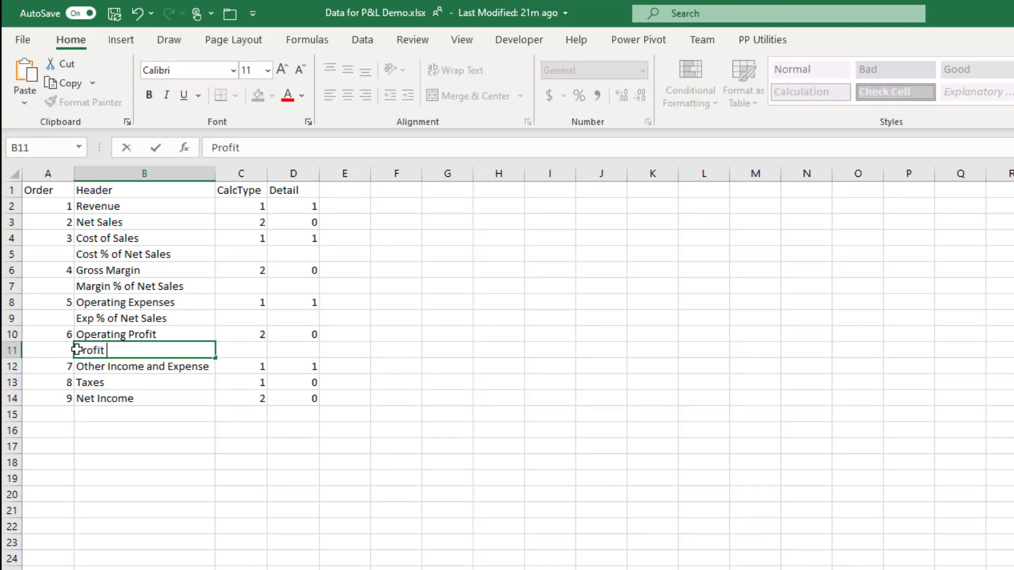
text( % of Net)
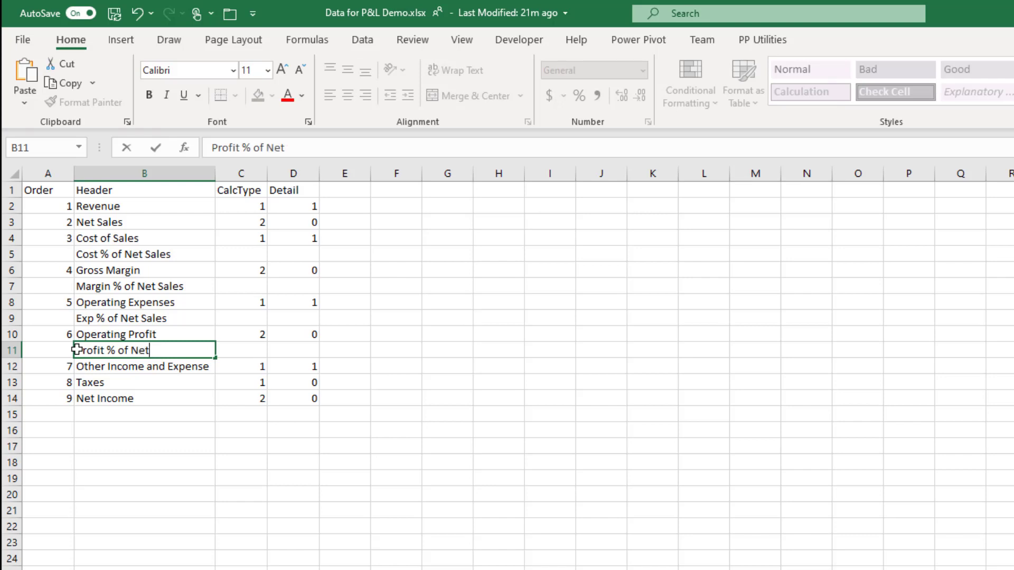
text( Sales)
key(Return)
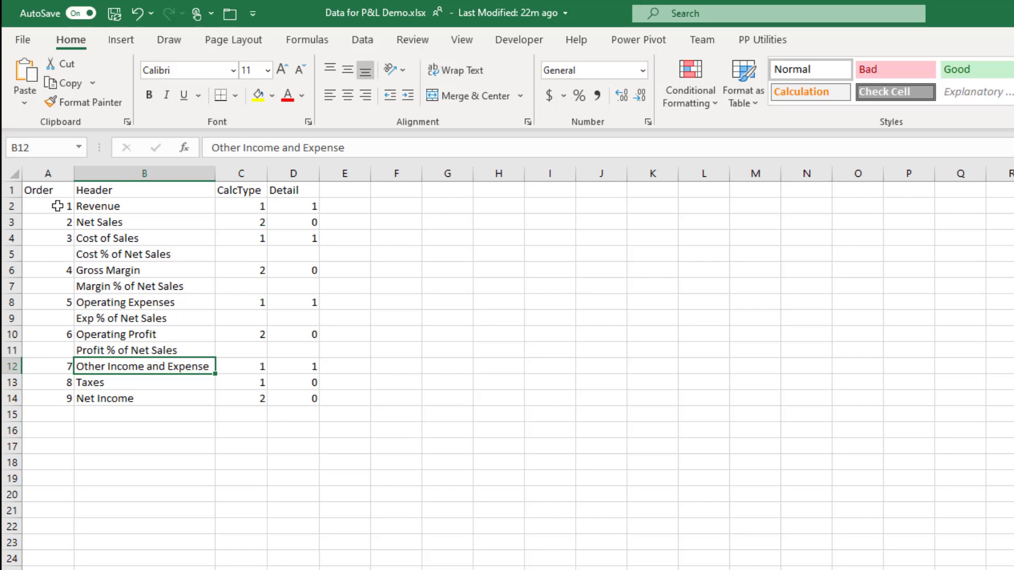
Step: Renumber the Order column consecutively from 1 for Revenue to 13 for Net Income, clearing the surplus number below the table
drag(56, 206, 59, 221)
drag(75, 231, 74, 415)
click(122, 481)
click(12, 428)
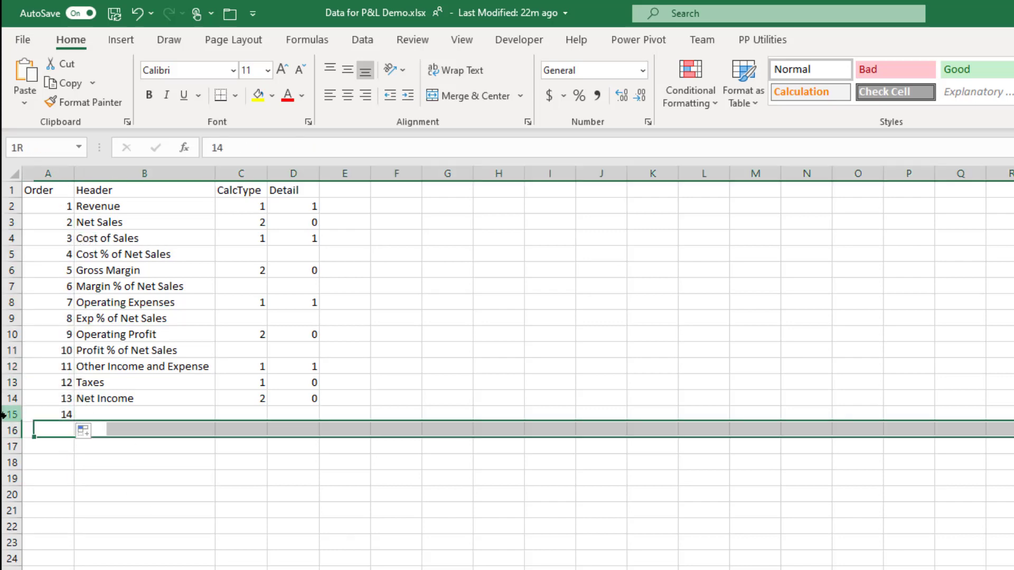
click(7, 414)
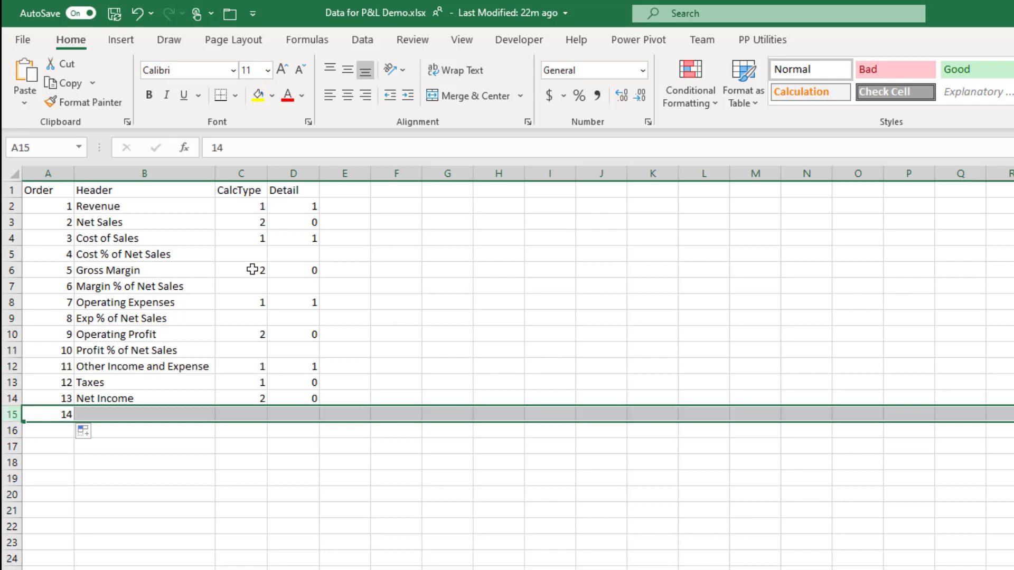
key(Delete)
drag(105, 206, 135, 393)
drag(45, 208, 59, 397)
click(164, 534)
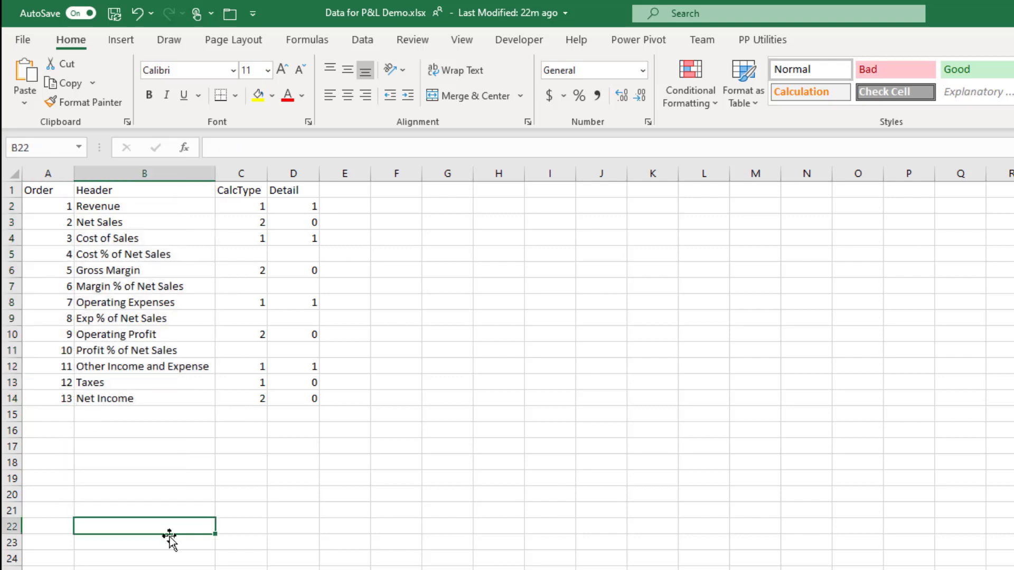
Step: Compare the cost and margin percentage rows with the Net Sales, Cost of Sales and Gross Margin rows and their CalcType entries
click(182, 254)
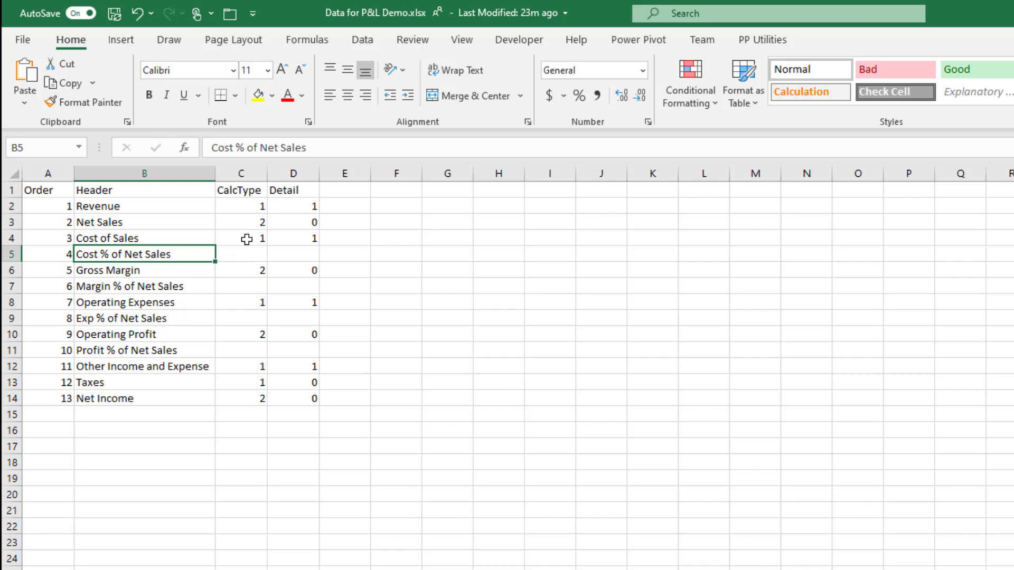
click(174, 240)
click(153, 222)
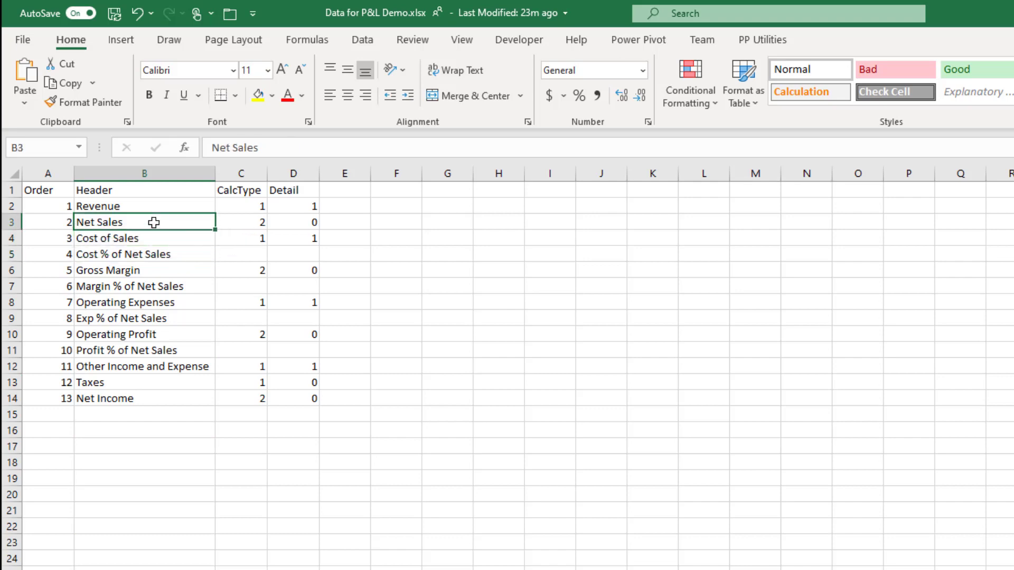
click(244, 239)
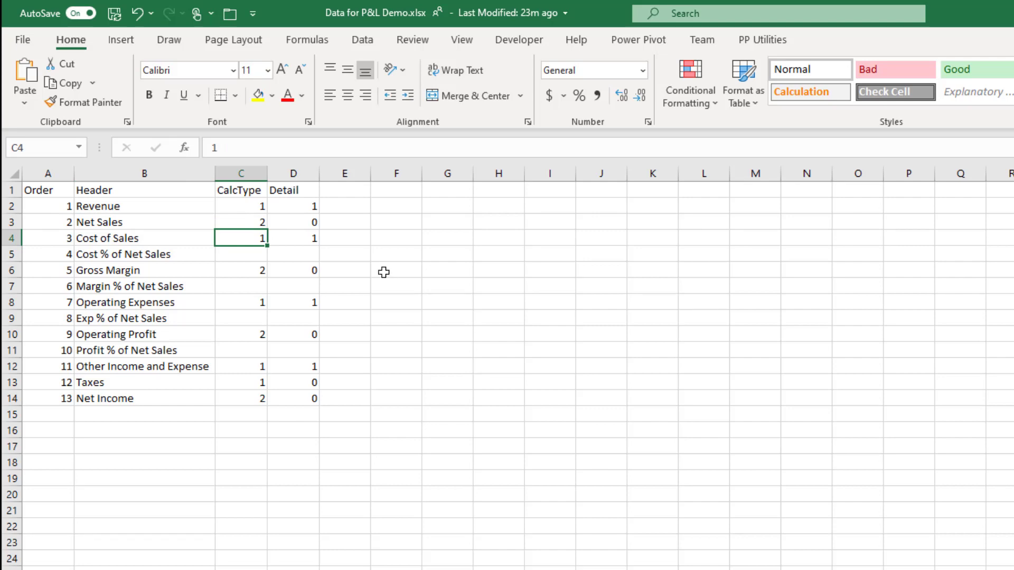
click(188, 285)
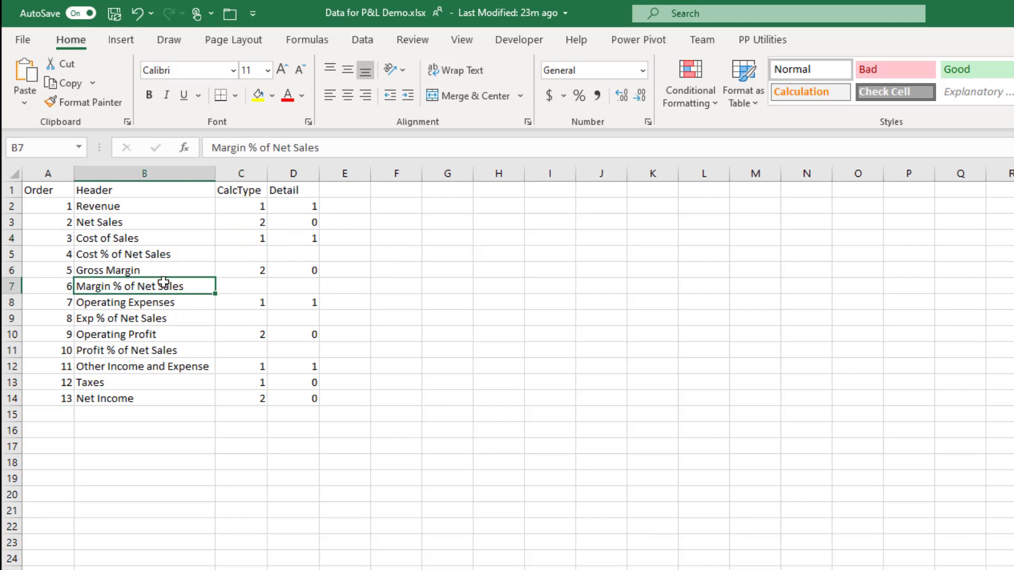
click(262, 268)
text(2)
key(ctrl+Return)
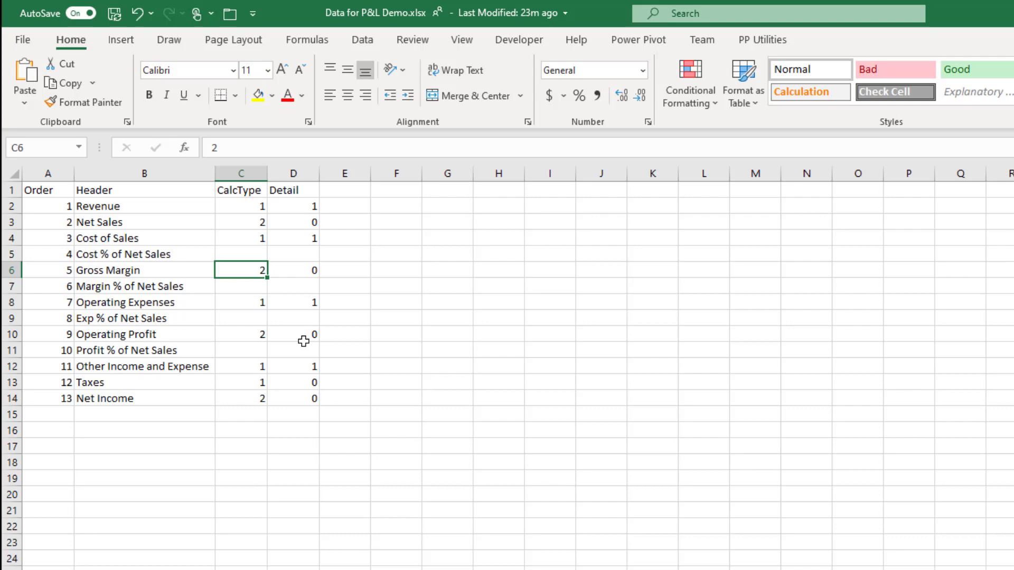
click(159, 256)
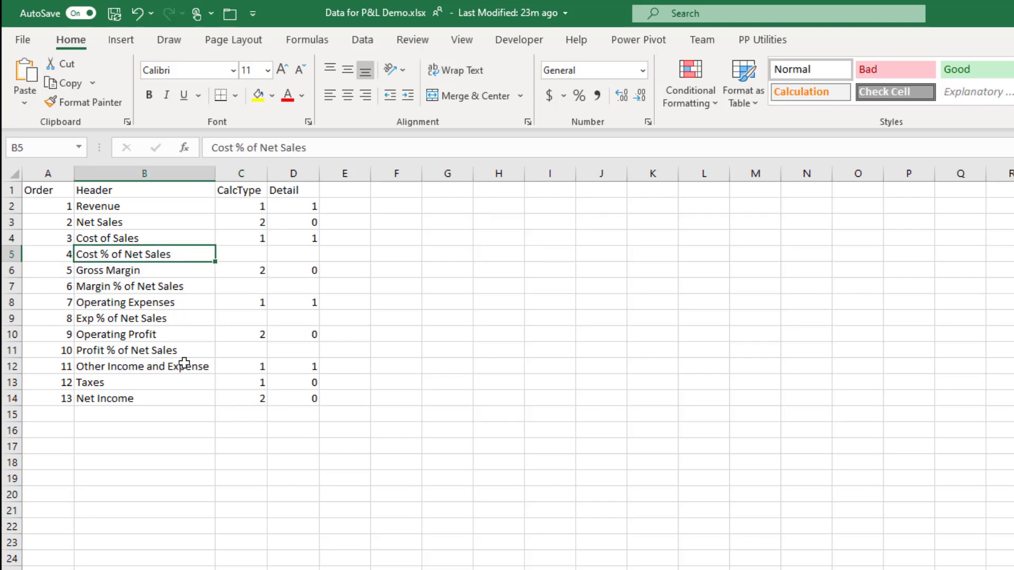
click(175, 284)
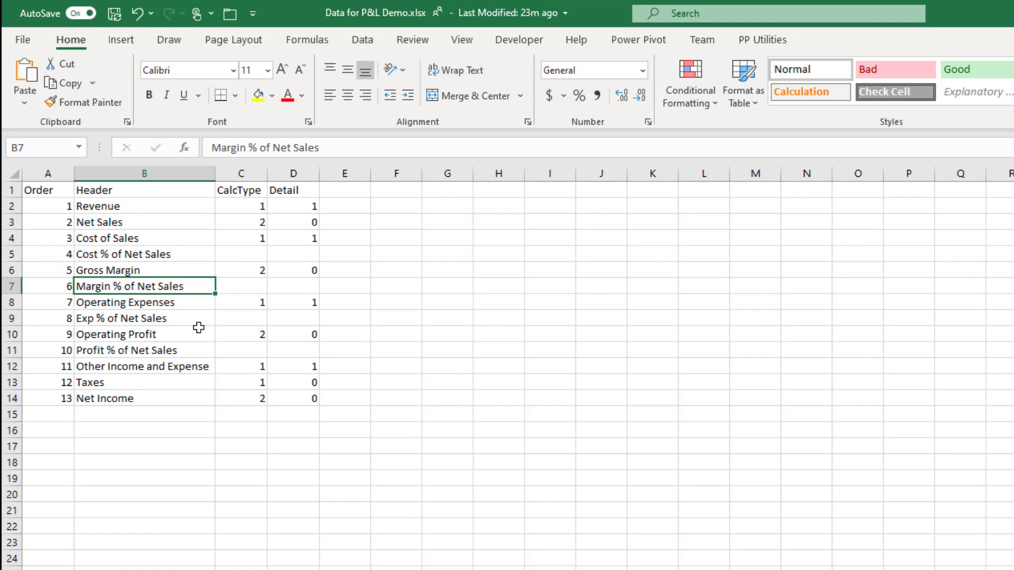
Step: Set CalcType to 3 for the Cost % and Exp % of Net Sales rows and to 4 for the Margin % and Profit % rows
click(245, 260)
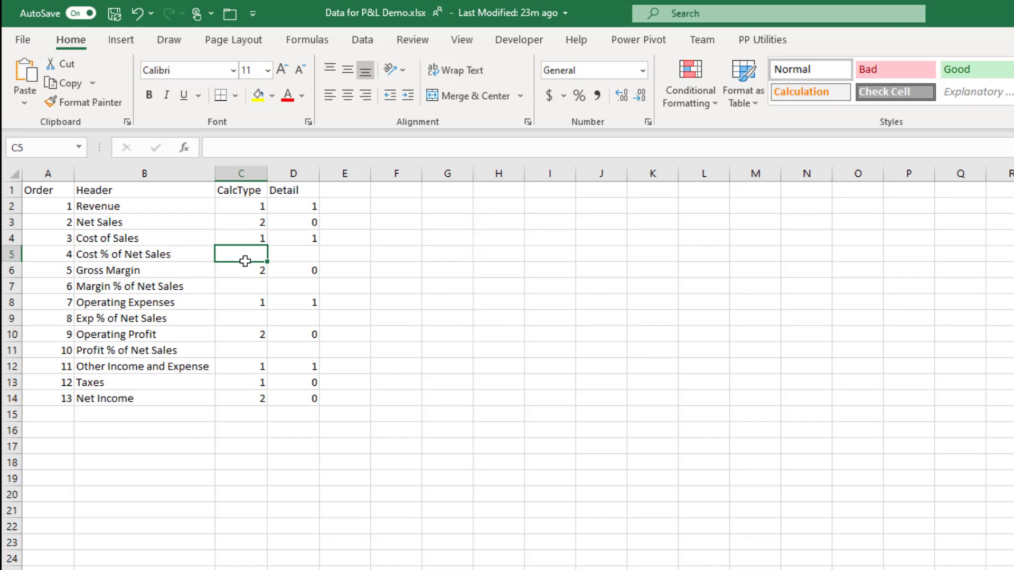
text(3)
key(Return)
key(Return)
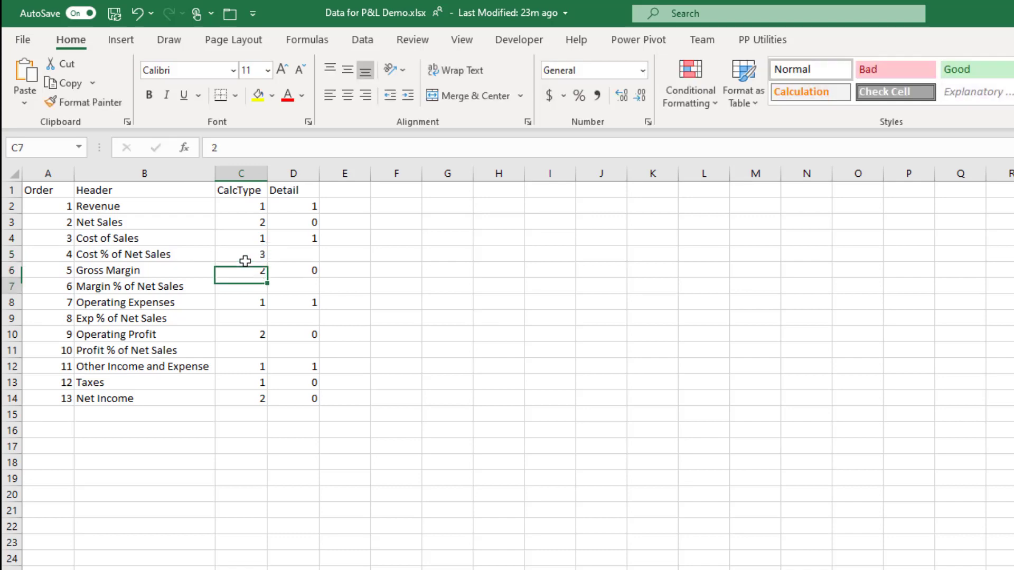
text(4)
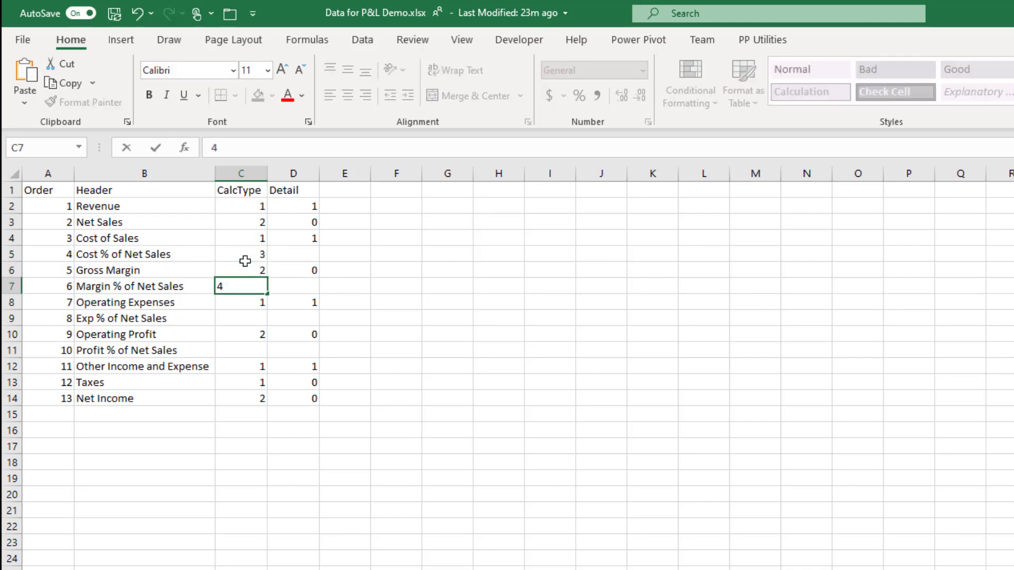
key(Return)
key(Return)
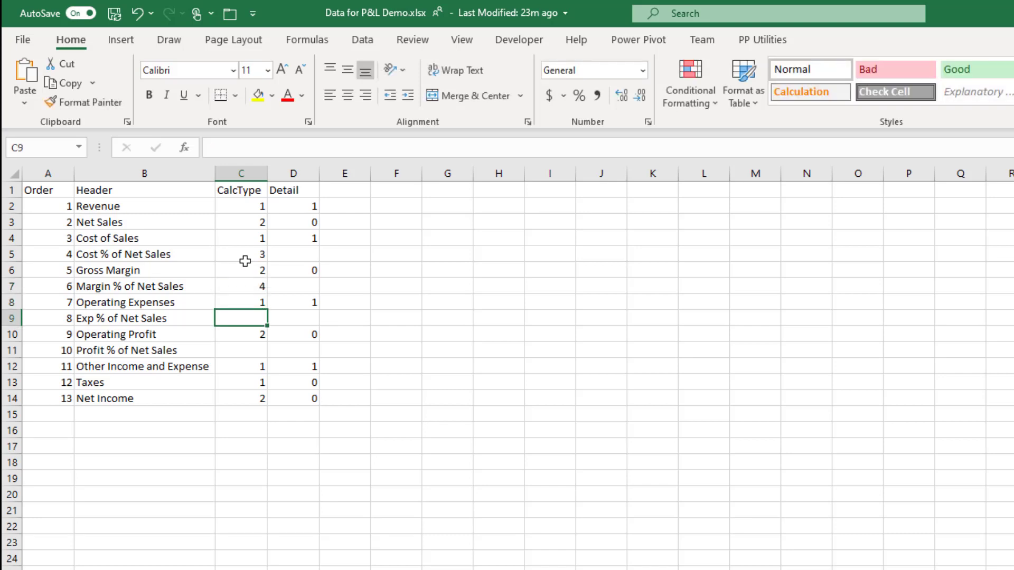
text(3)
key(Return)
key(Return)
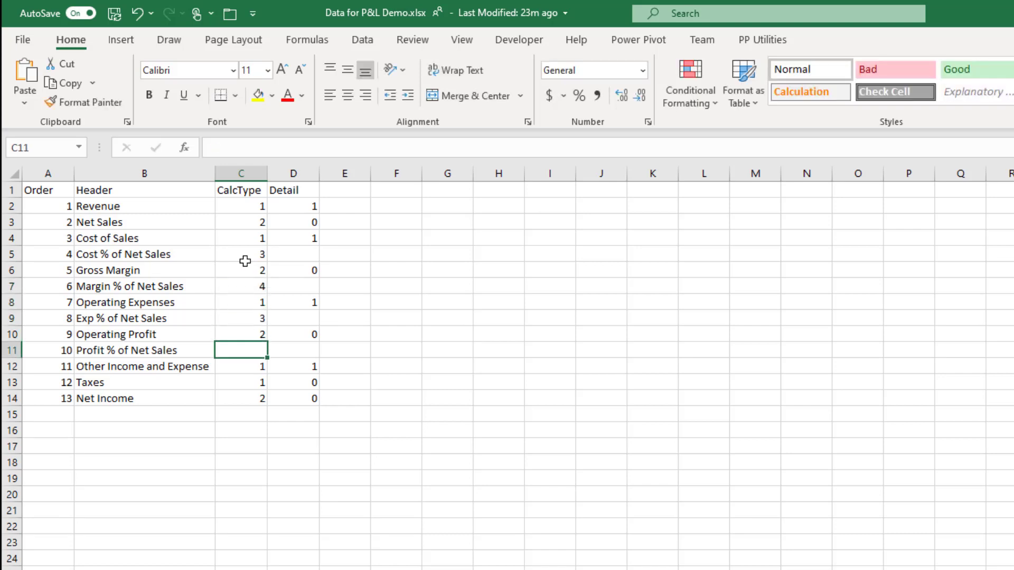
text(4)
key(Return)
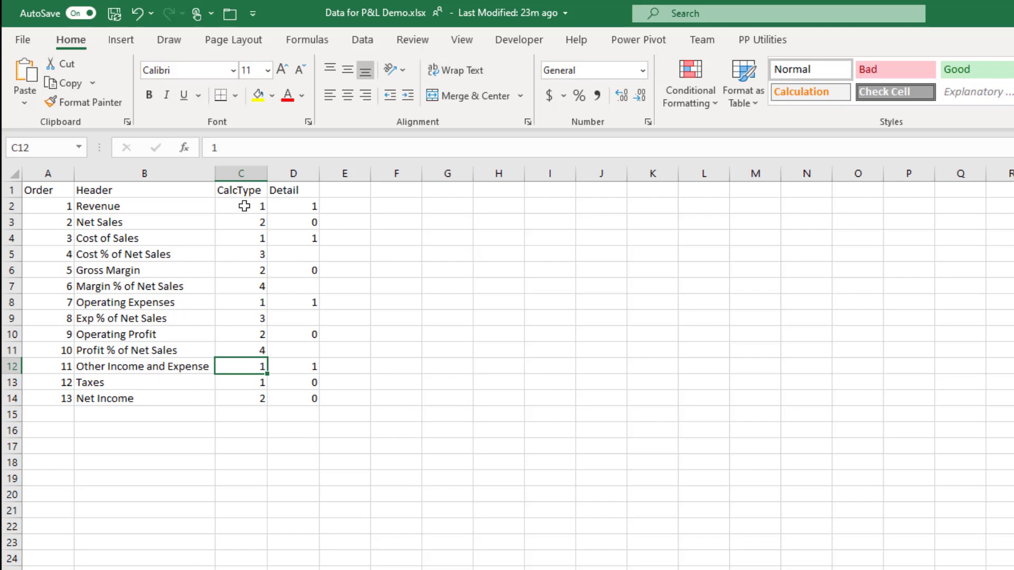
Step: Review the whole CalcType column, then check the Cost % of Net Sales row against the Cost of Sales and Net Sales rows
click(242, 206)
drag(242, 206, 242, 408)
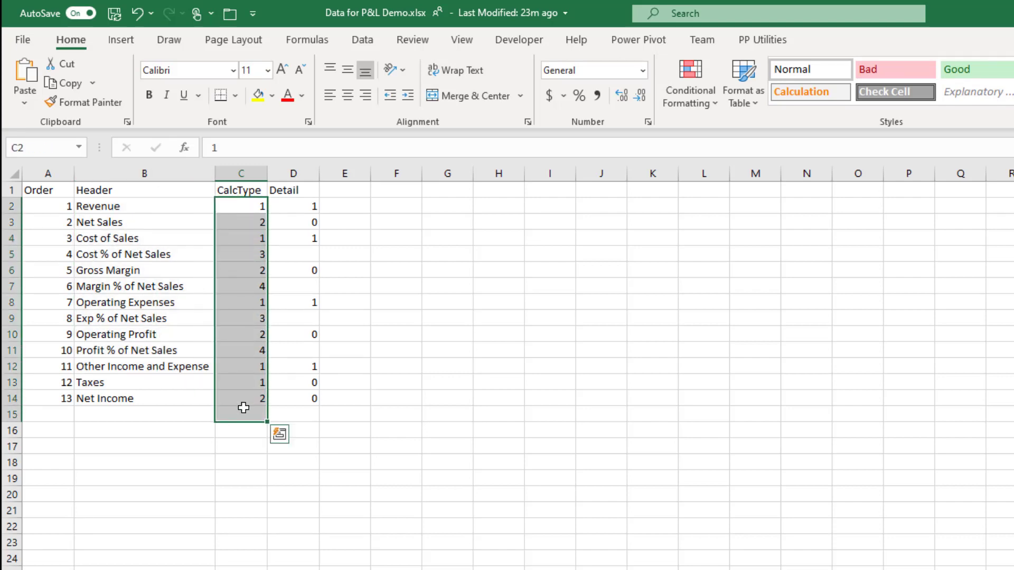
click(475, 290)
click(246, 254)
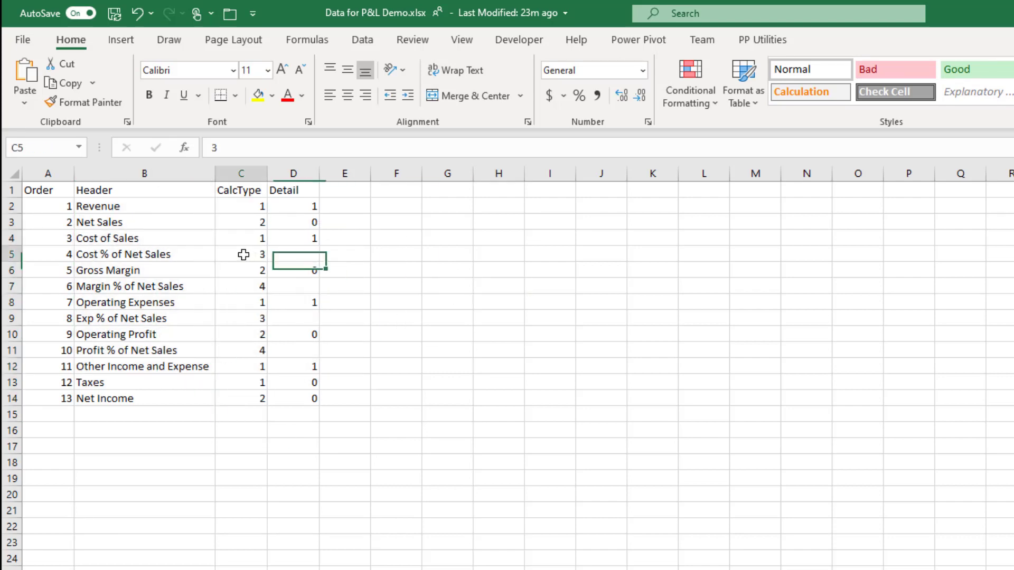
click(110, 255)
click(104, 238)
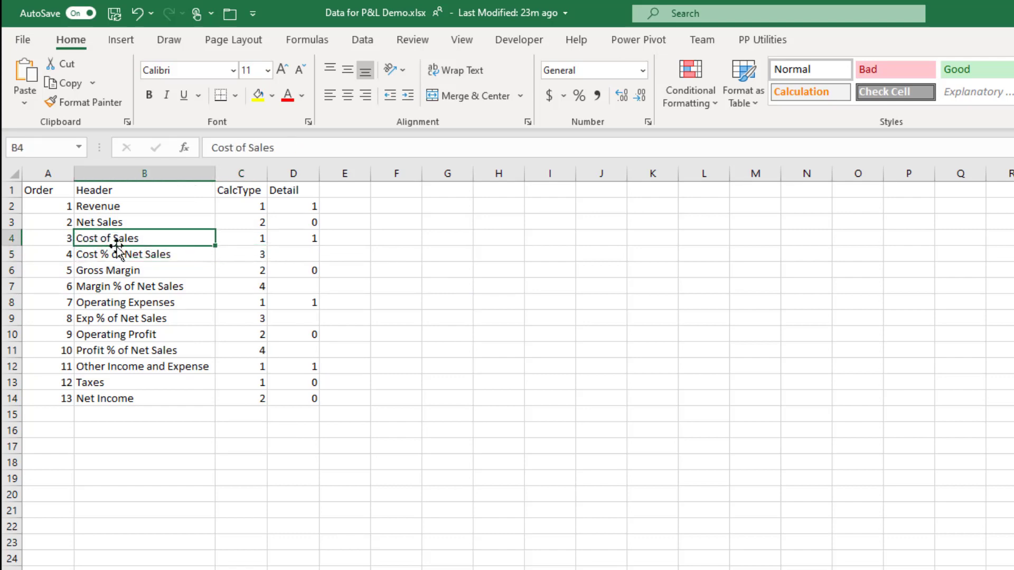
click(110, 224)
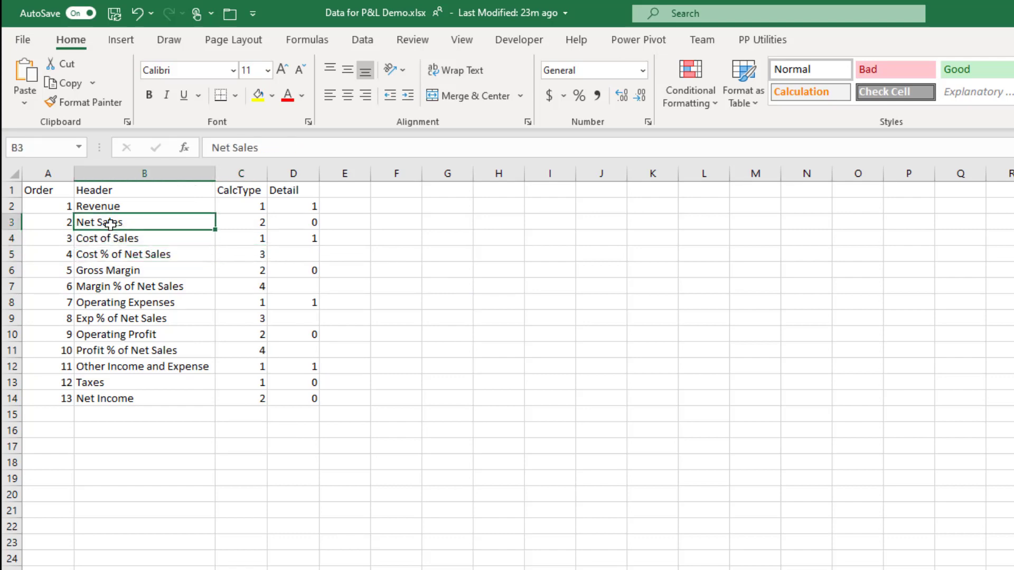
Step: Set Detail to 0 for the Cost %, Margin %, Exp % and Profit % of Net Sales rows
click(288, 255)
text(0)
key(Return)
key(Return)
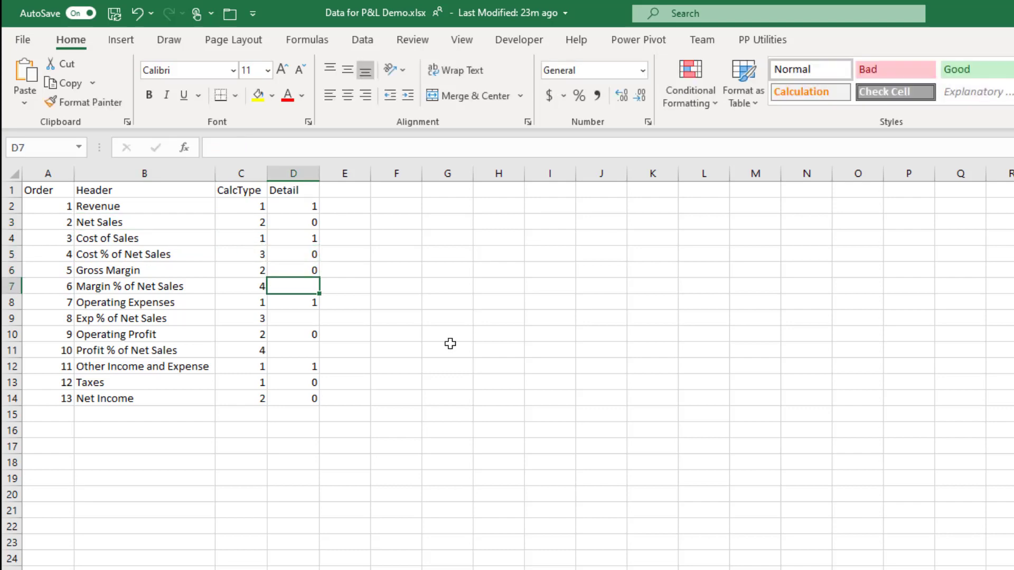
text(0)
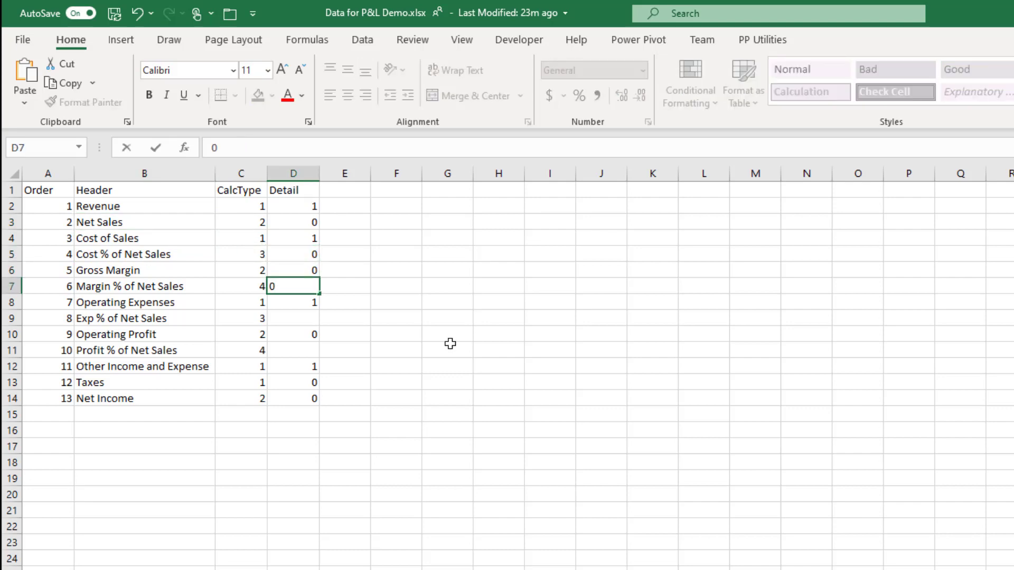
key(Return)
key(Return)
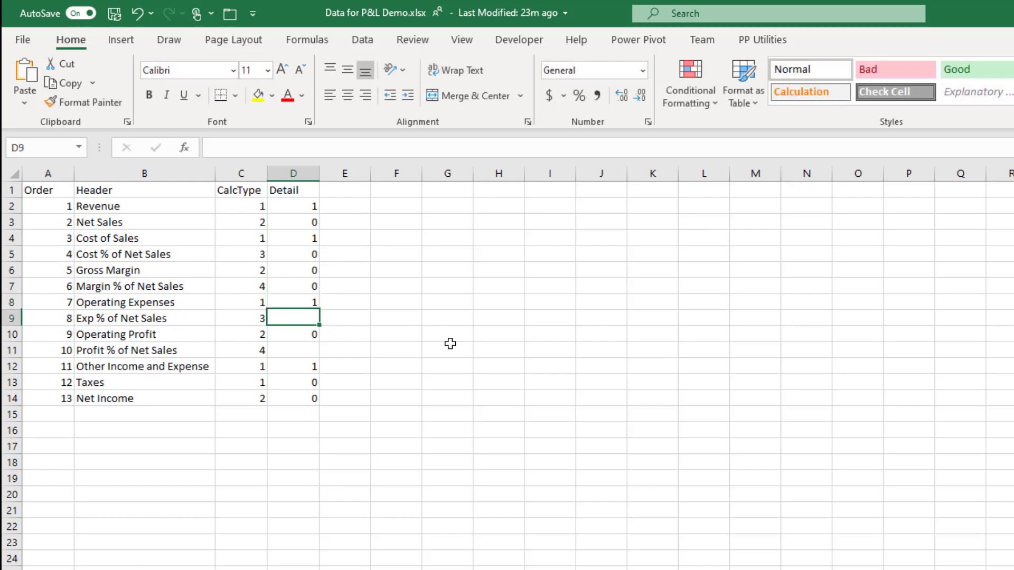
text(0)
key(Return)
key(Return)
text(0)
key(Return)
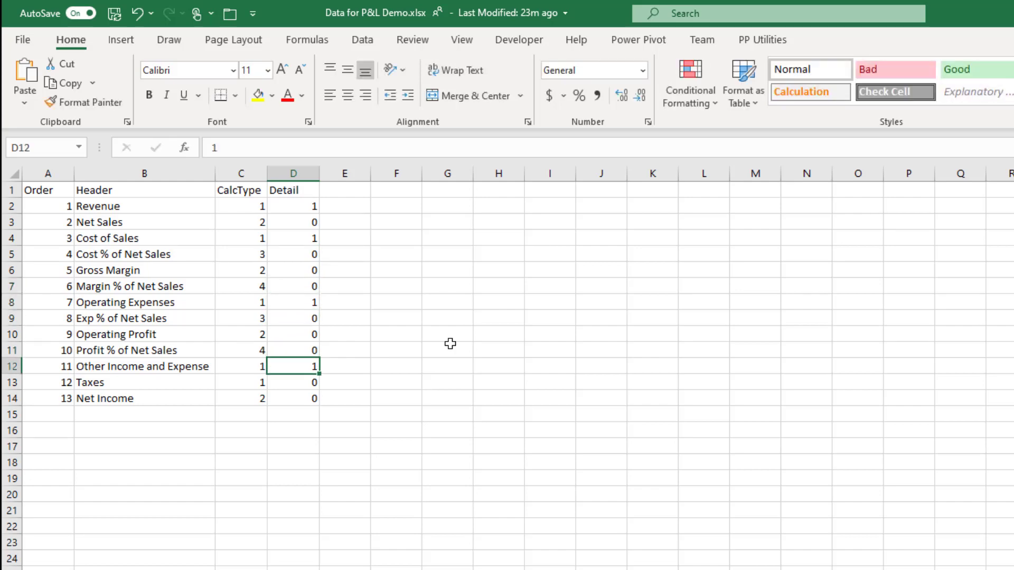
click(450, 344)
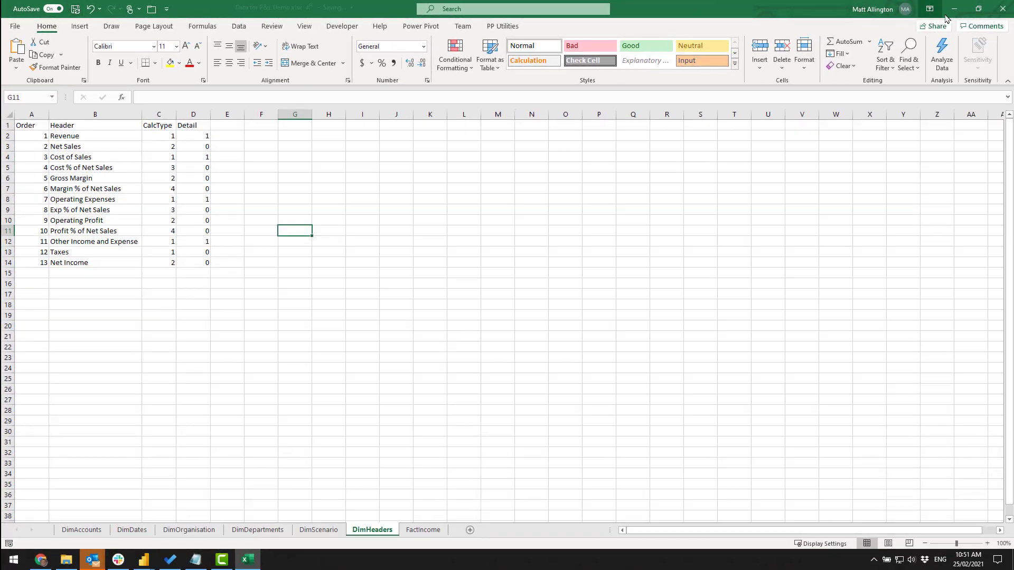
Step: Close the Excel workbook and refresh the Header table's data in Power BI Desktop
click(1000, 11)
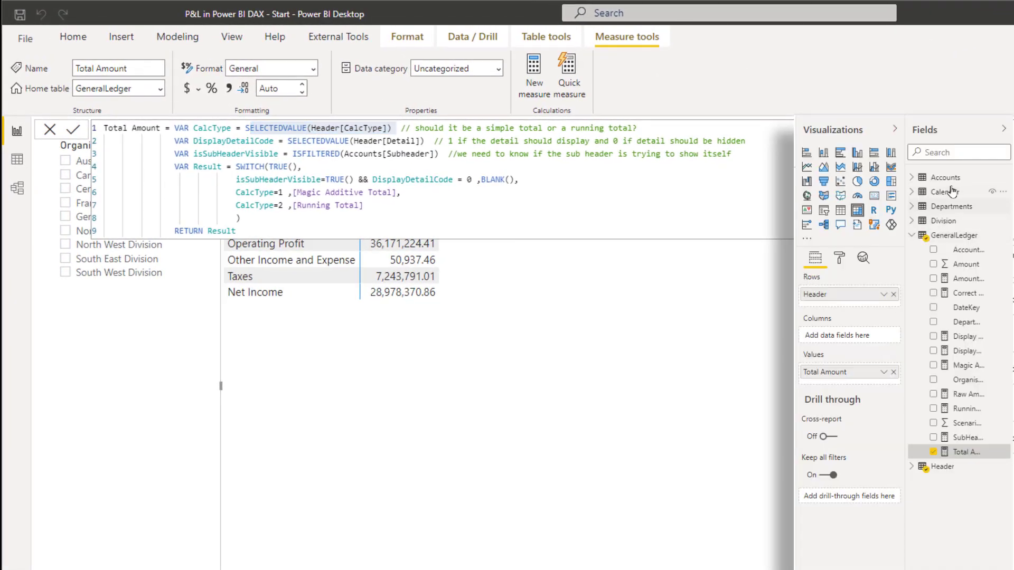
right_click(952, 465)
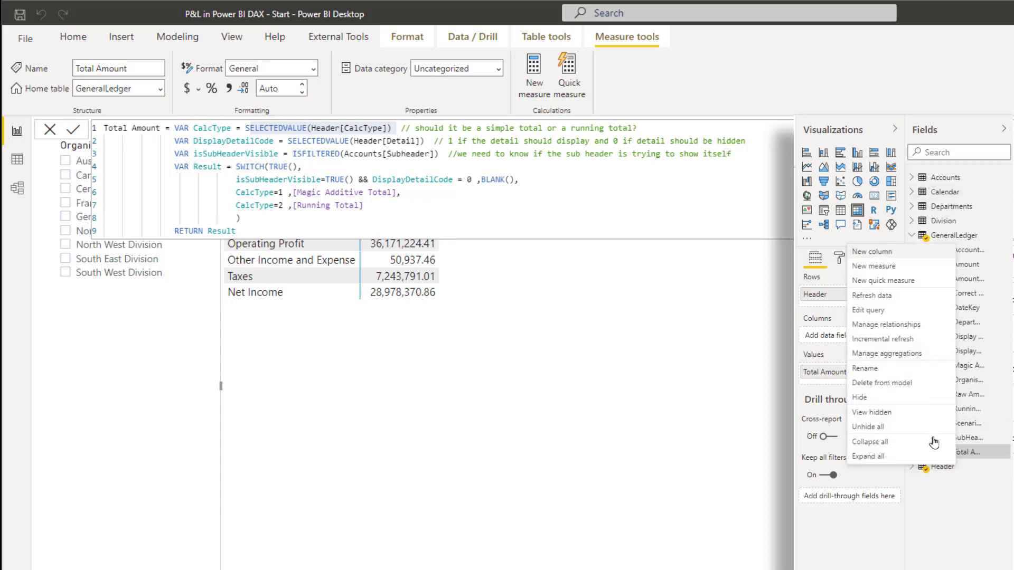
click(872, 296)
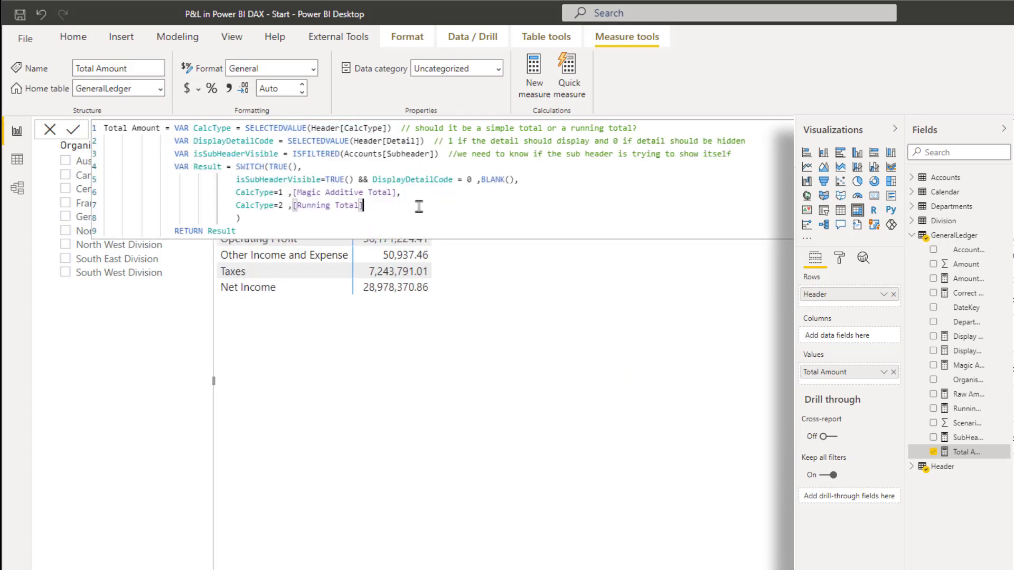
Step: Add a CalcType=3 branch that returns the placeholder 3 to the SWITCH in the Total Amount measure
text(,)
key(shift+Return)
text(CalcType)
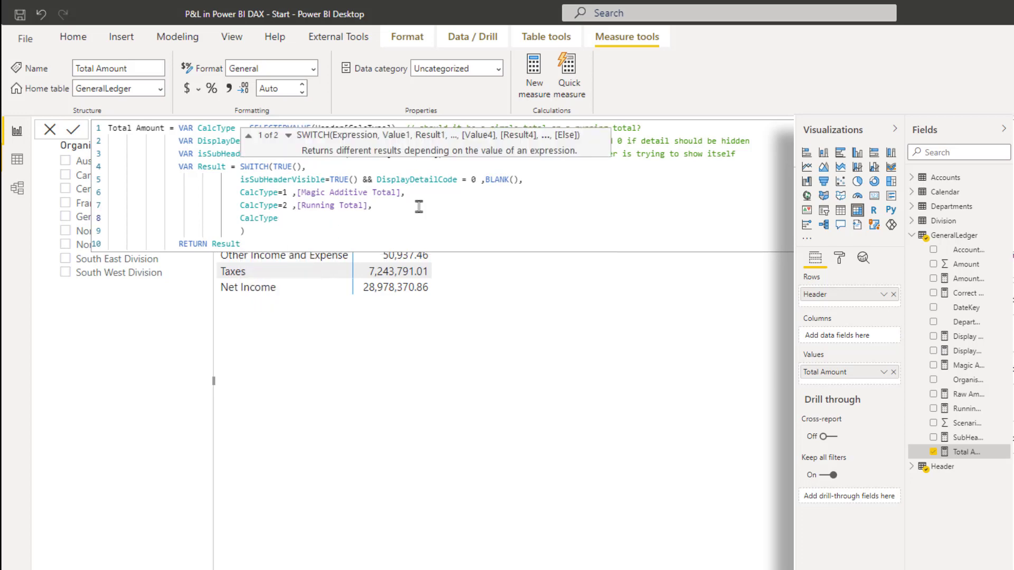
text( = 3)
key(BackSpace)
key(BackSpace)
key(BackSpace)
key(BackSpace)
text(=3,)
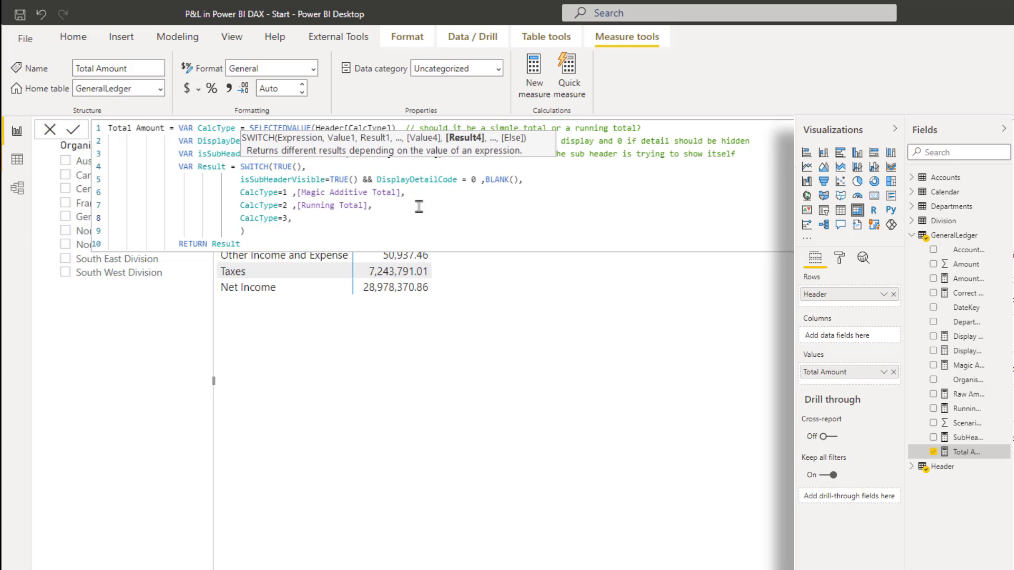
text(3,)
key(shift+Return)
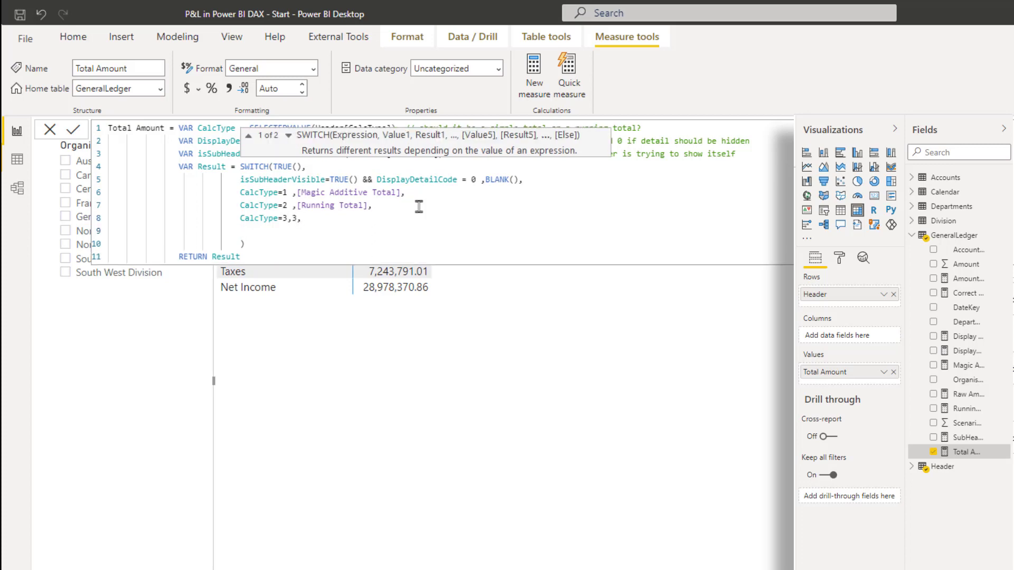
Step: Add a CalcType=4 branch that returns the placeholder 4 and commit the Total Amount measure
text(CalcType=4,4)
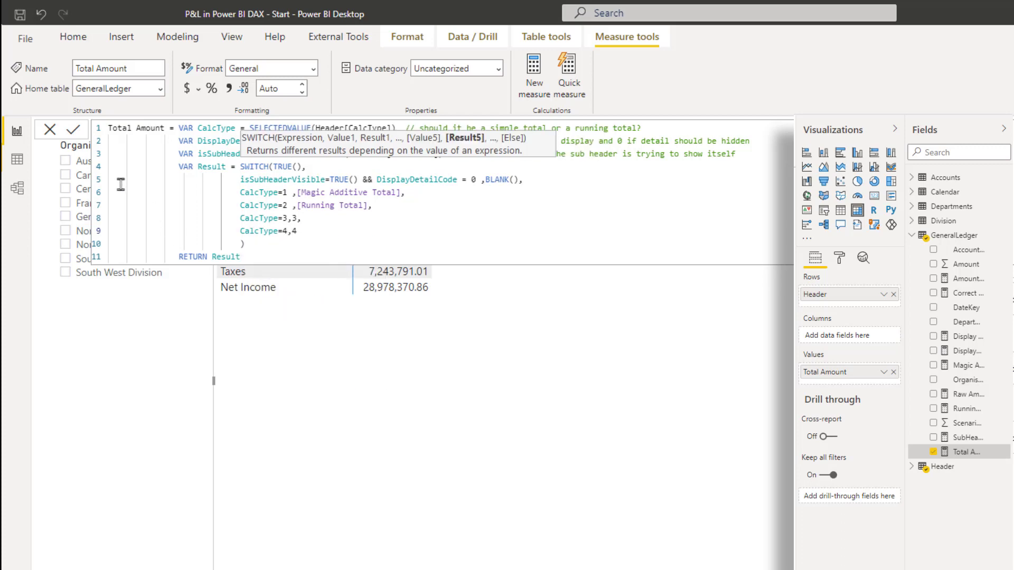
click(73, 131)
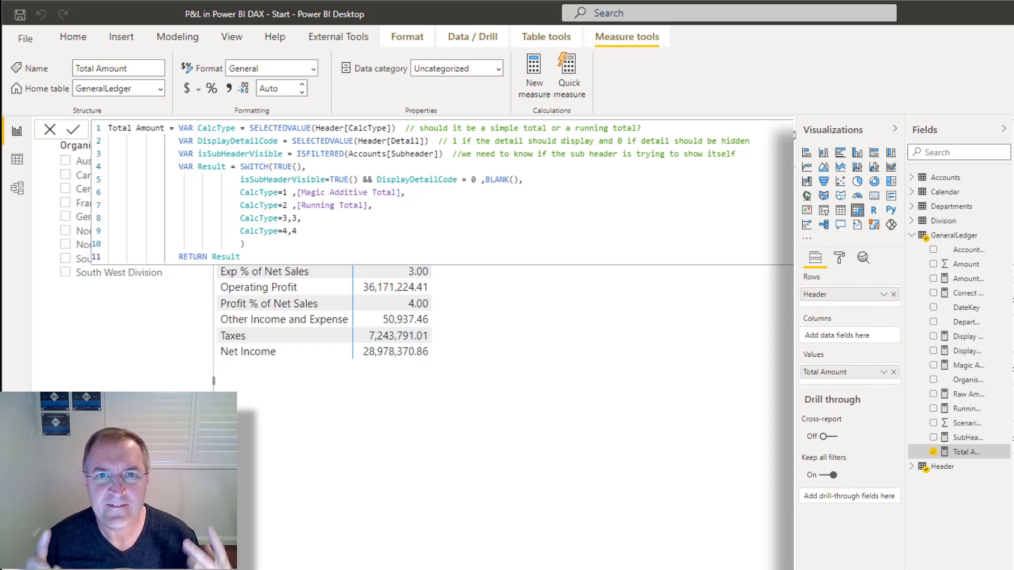
click(794, 135)
click(794, 135)
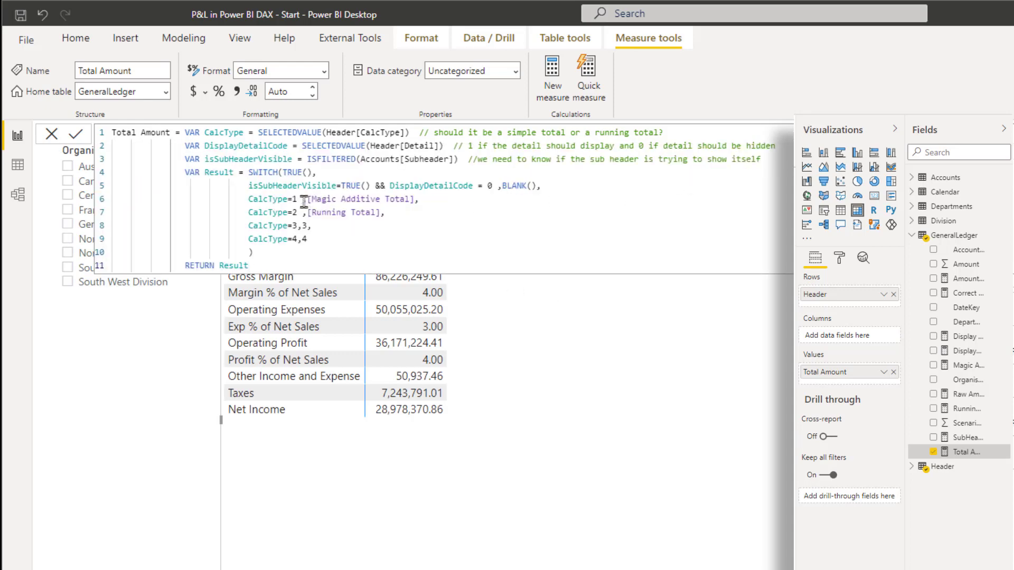
Step: Check the CalcType 1 and 2 branches of Total Amount, and add Running Total and Magic Additive Total to the matrix values
drag(248, 199, 420, 199)
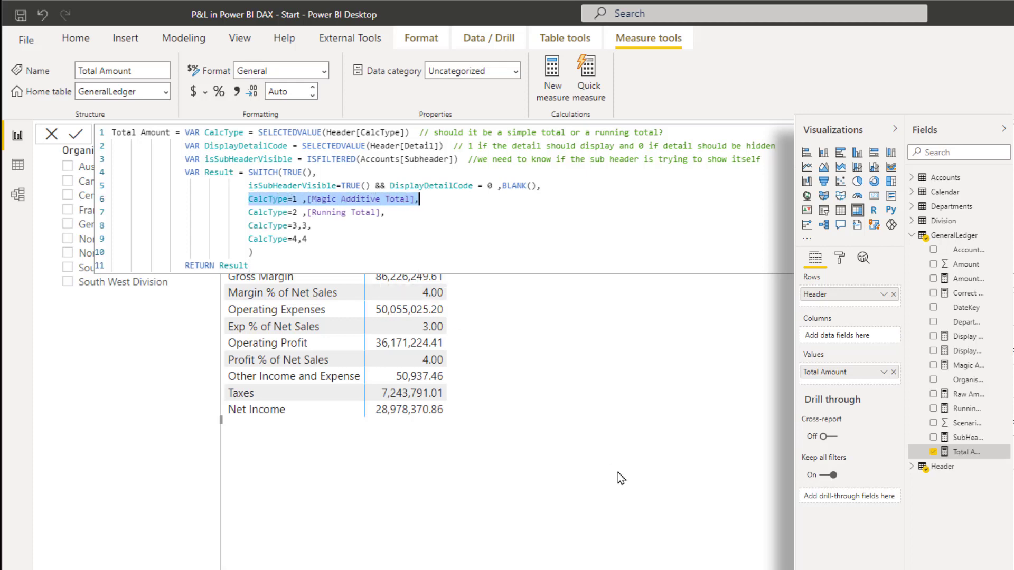
click(291, 213)
drag(246, 212, 380, 212)
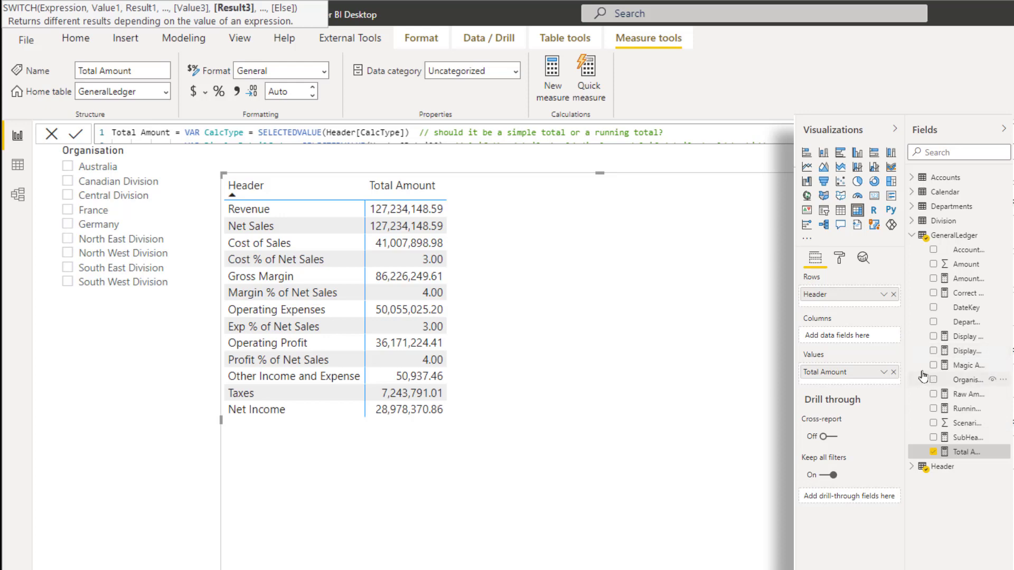
drag(949, 404, 623, 406)
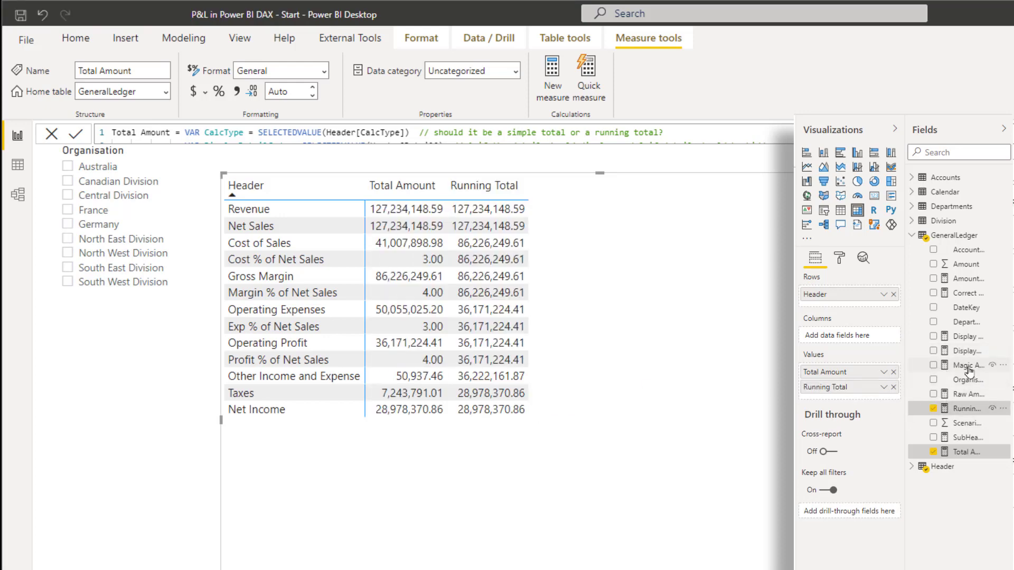
drag(966, 366, 721, 393)
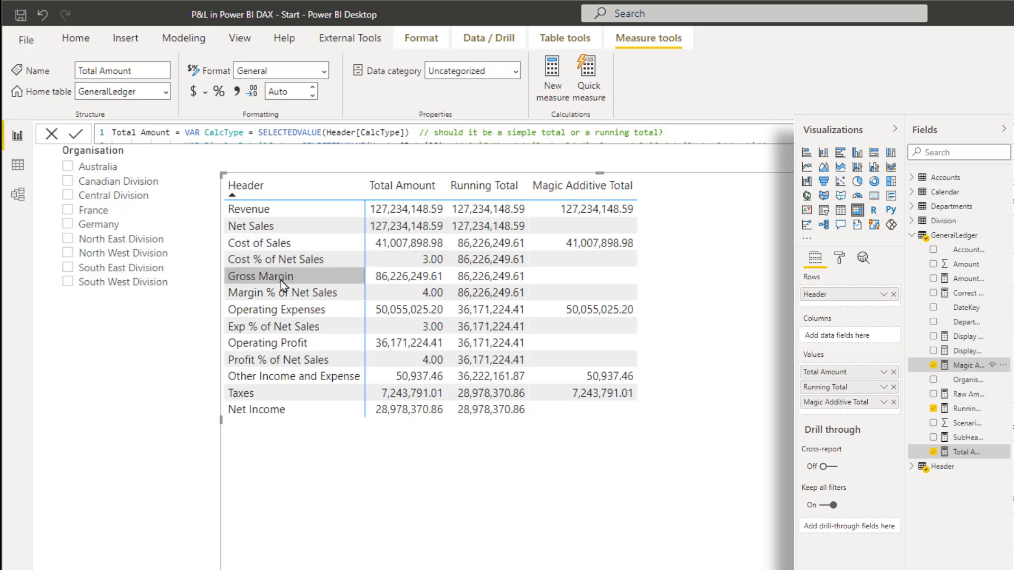
Step: Compare the Cost of Sales and Operating Expenses rows across the Total Amount, Running Total and Magic Additive Total columns
drag(219, 233, 658, 251)
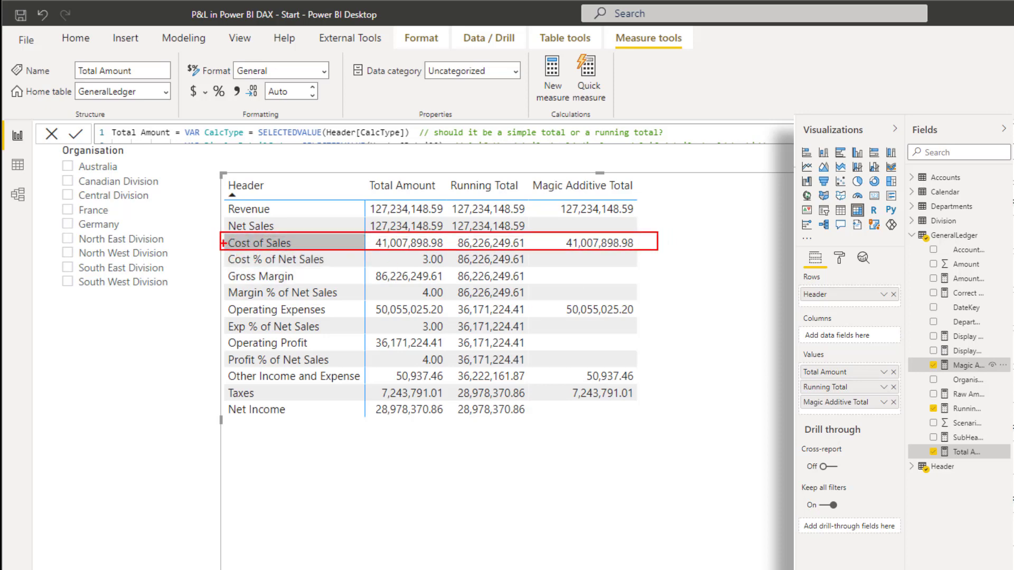
drag(216, 244, 188, 244)
mouse_move(219, 301)
mouse_down()
mouse_move(271, 314)
mouse_move(645, 317)
mouse_up()
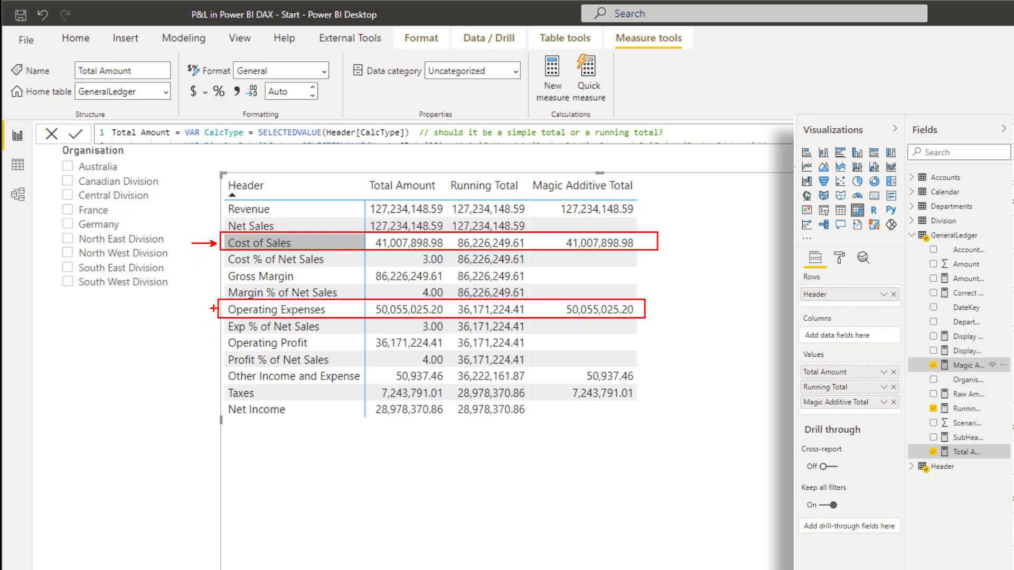
drag(215, 309, 169, 316)
key(Escape)
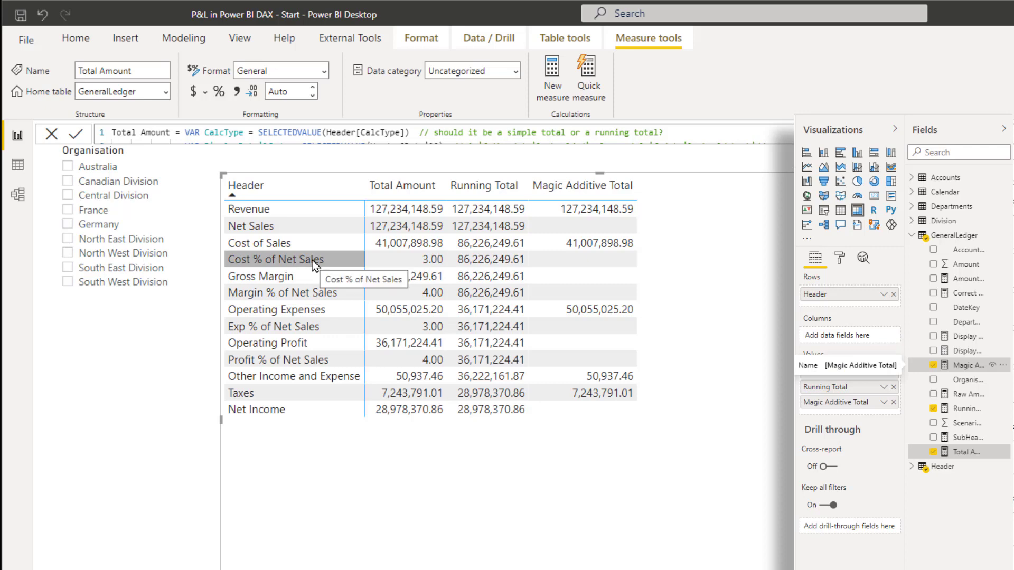
Step: Create a measure named % of Additive Total in the GeneralLedger table and begin it with a variable named NetSale
right_click(938, 240)
key(Escape)
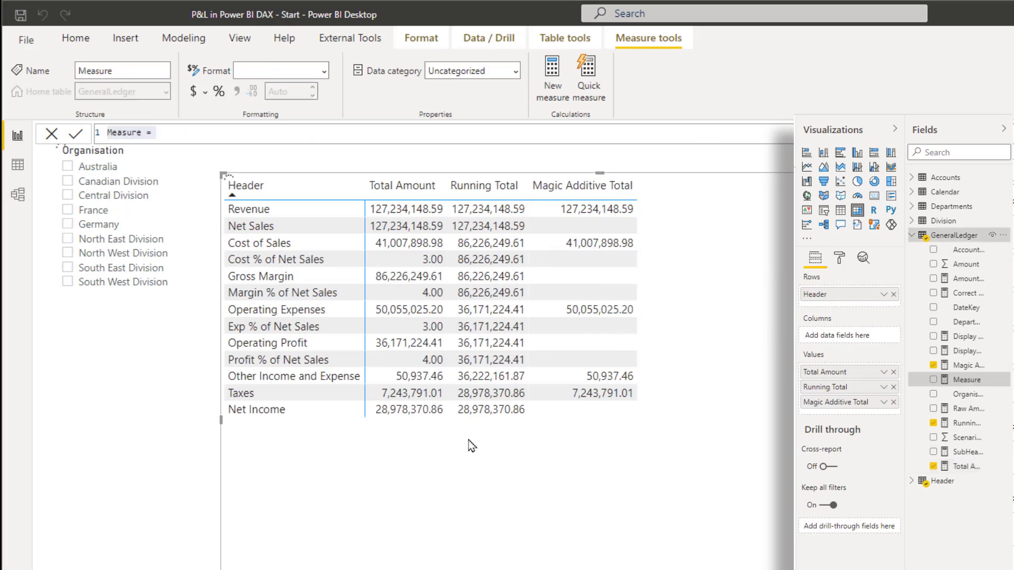
text(%)
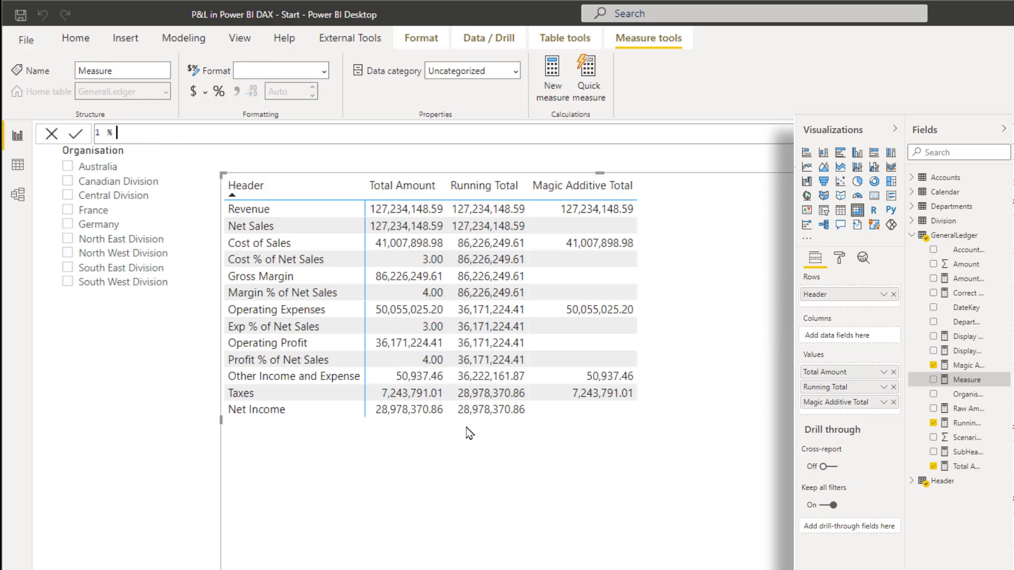
text( of Additive Tota)
text(l = VAR)
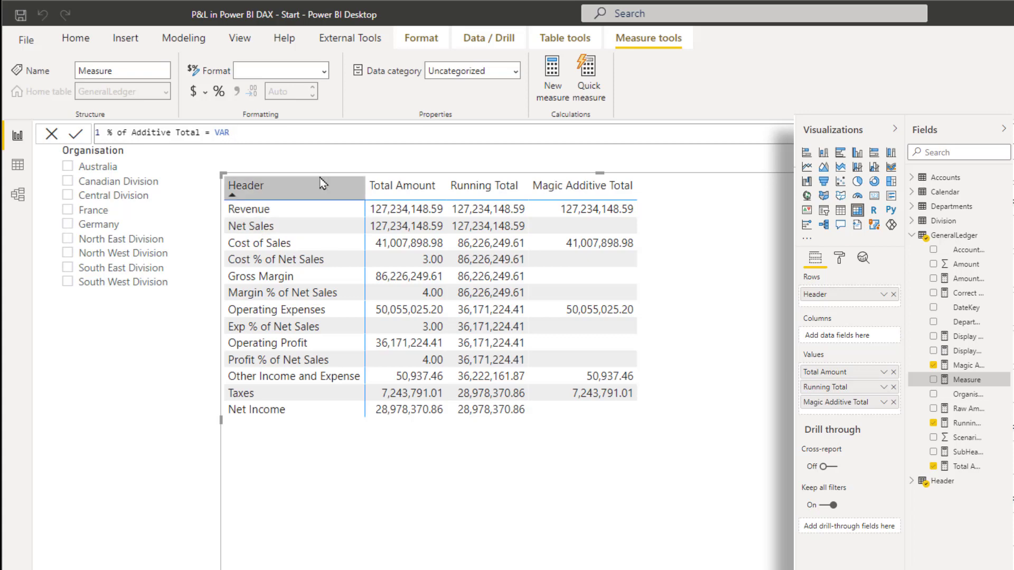
text(Sale =)
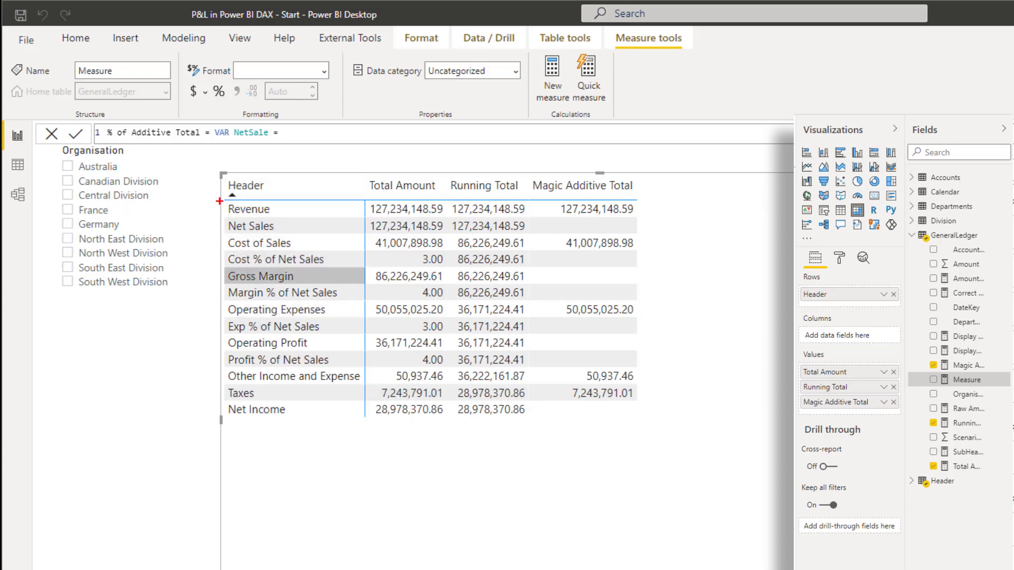
Step: Start the NetSale variable's expression as CALCULATE of [Running Total] with all(Header) as the first filter
drag(220, 201, 369, 431)
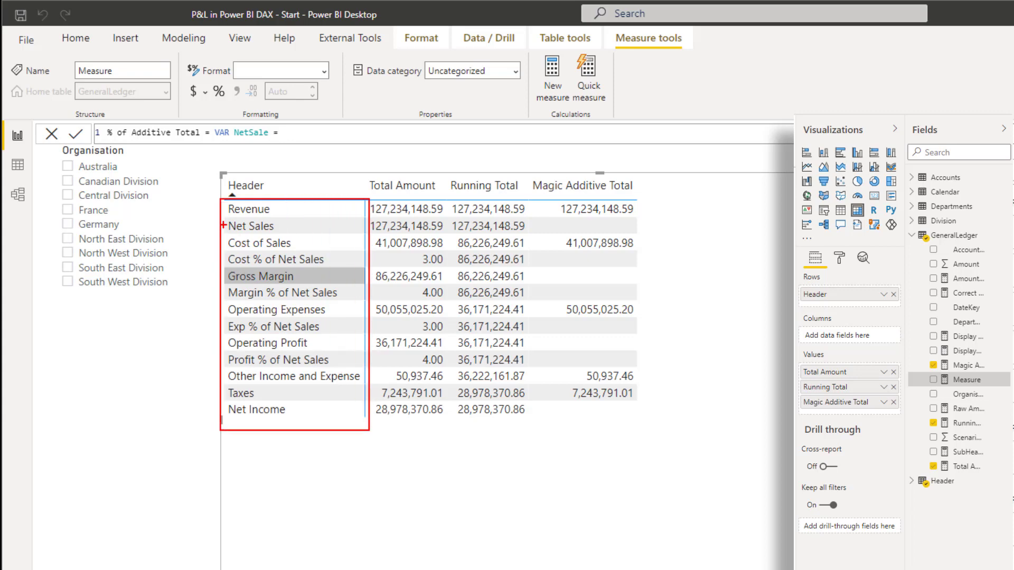
drag(224, 225, 180, 225)
key(Escape)
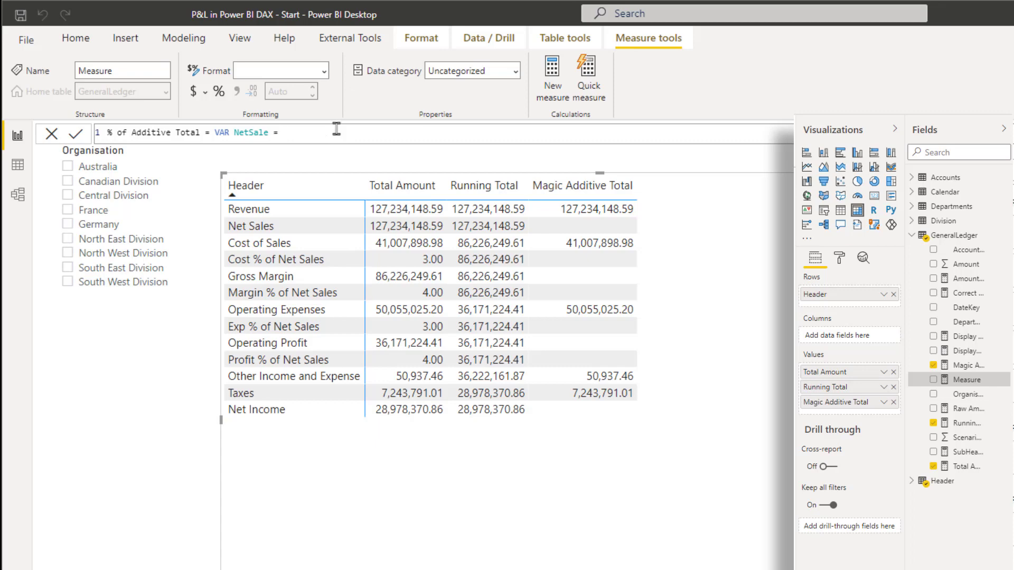
text(cal)
key(Tab)
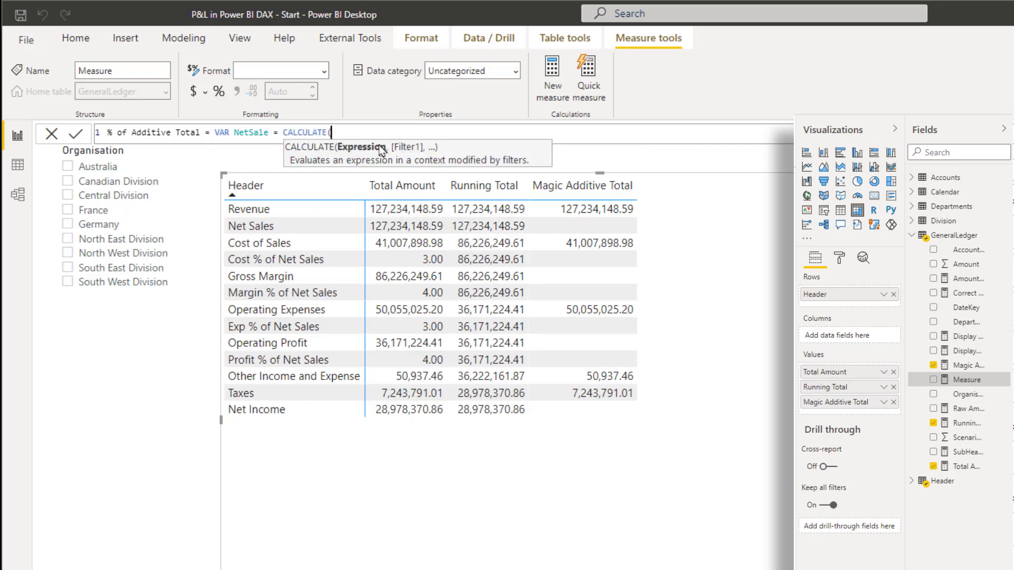
text(run)
key(Tab)
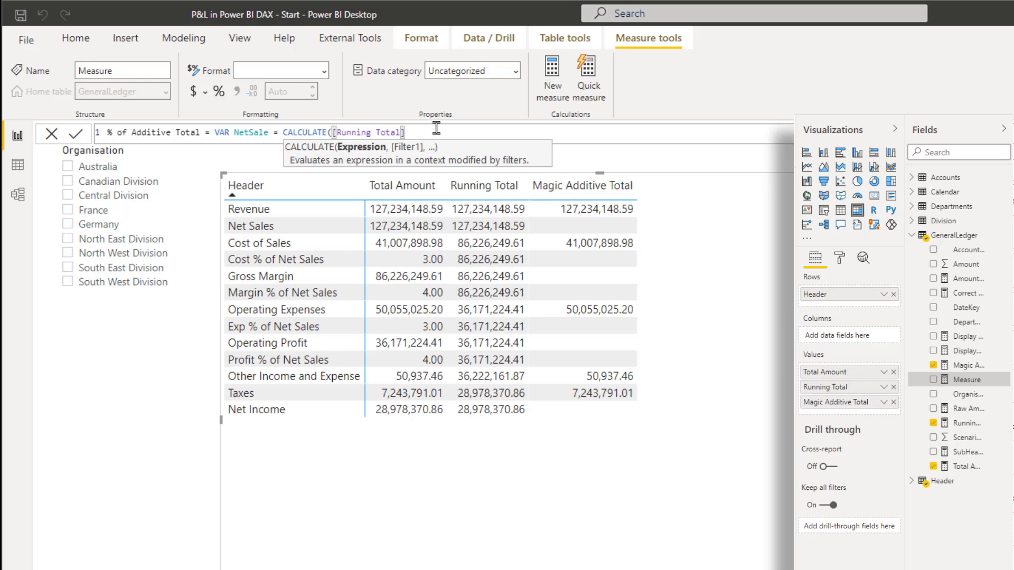
text(,)
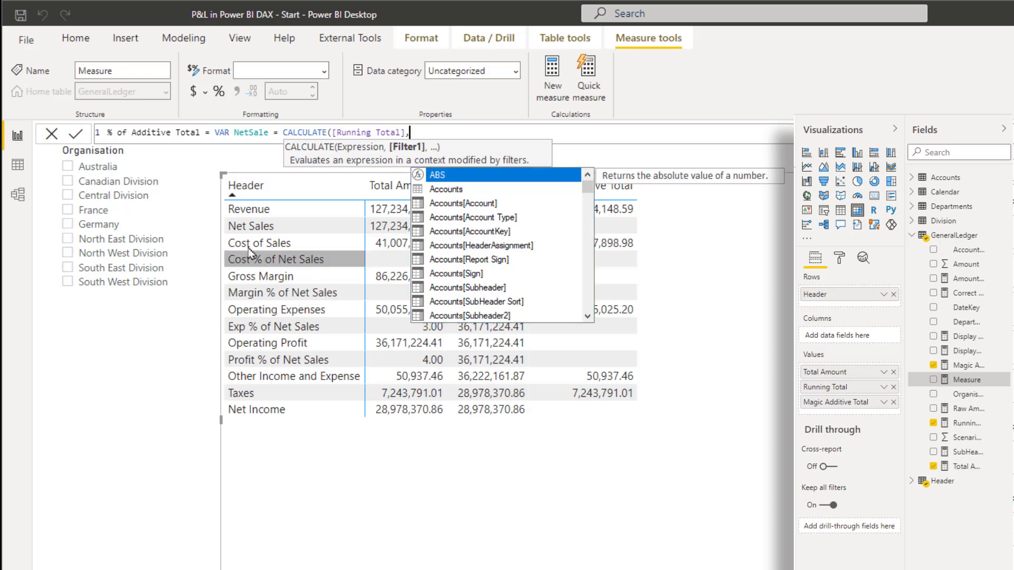
text(all(he)
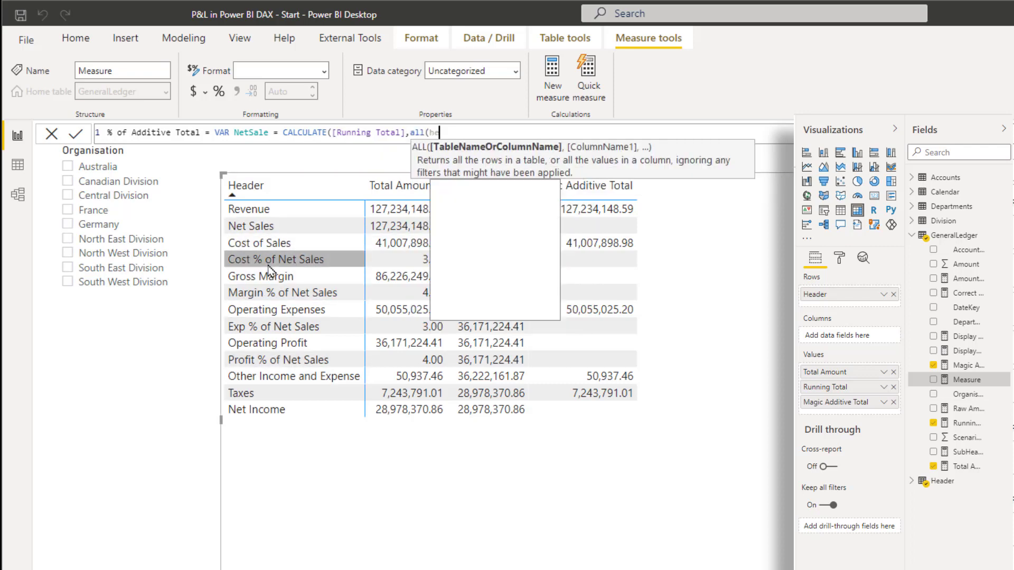
text(ad)
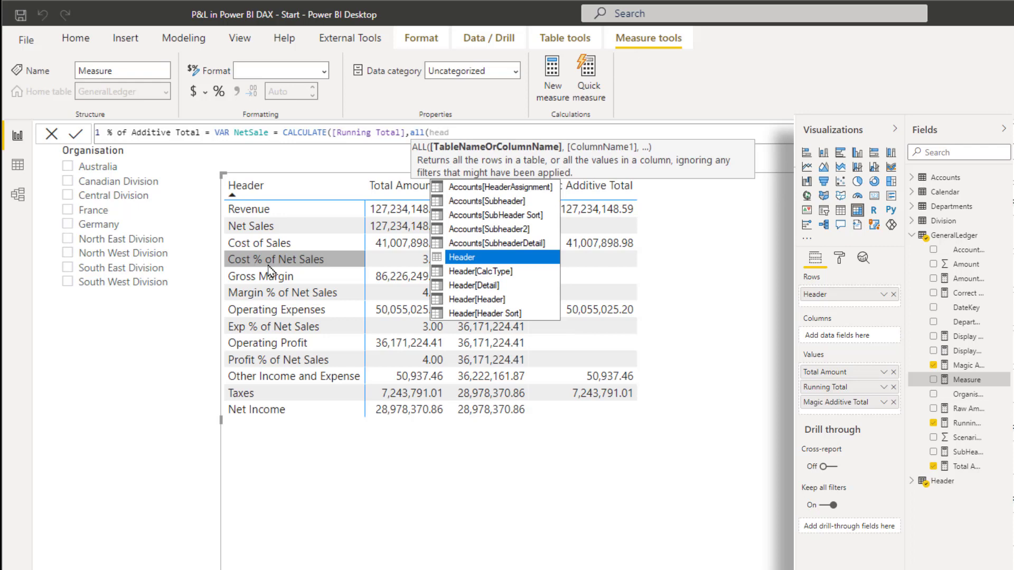
key(Tab)
text(),)
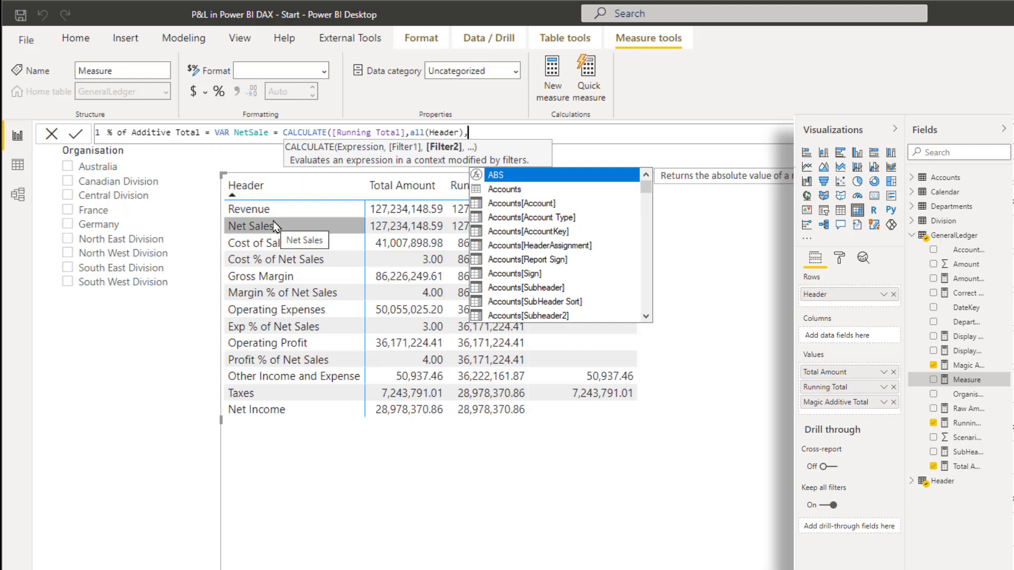
Step: Add the filter Header[Header] = "Net Sales" to the CALCULATE expression and close it
text(head)
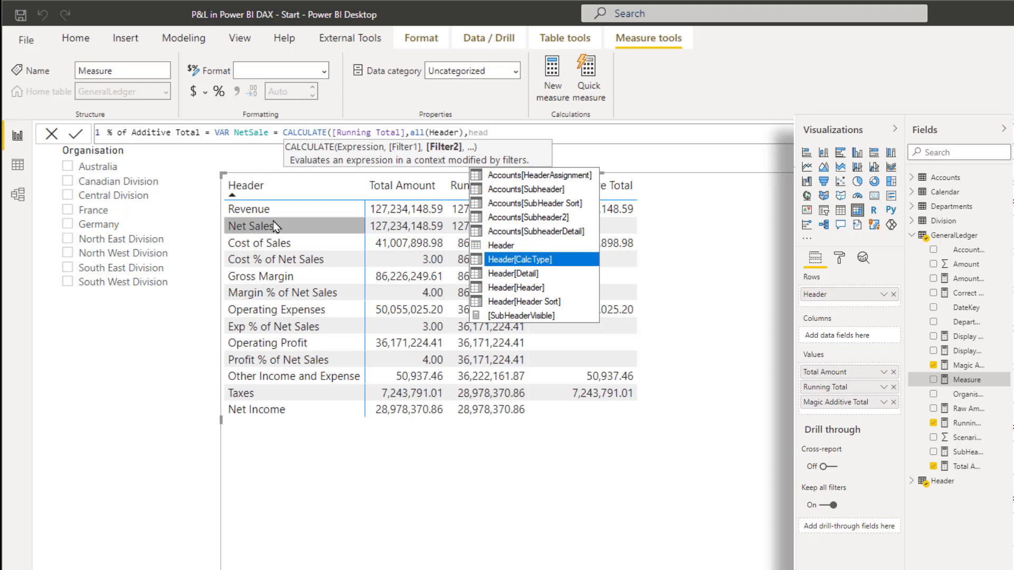
key(Down)
key(Down)
key(Tab)
text(=)
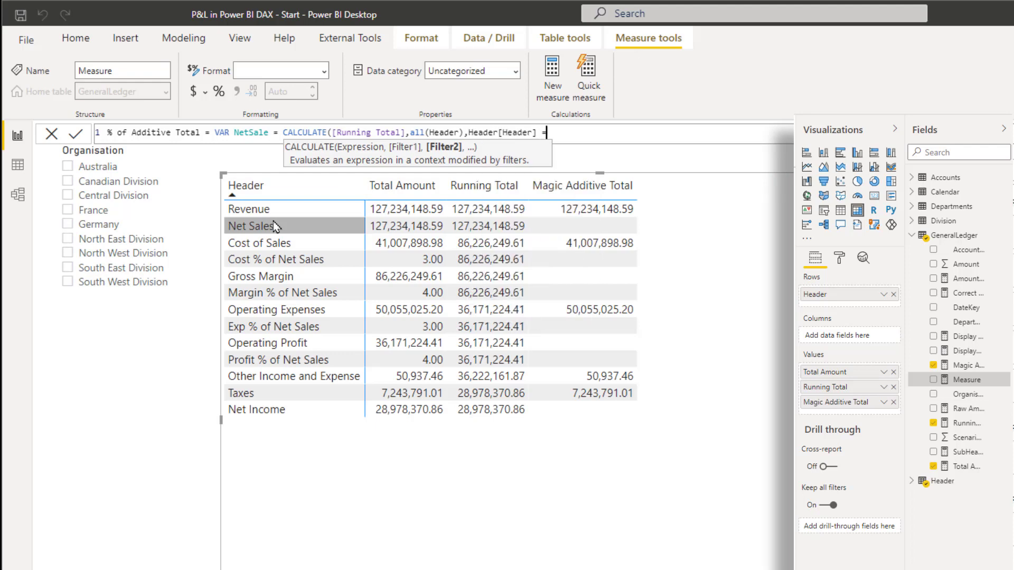
text( "Net Sales"))
key(shift+Return)
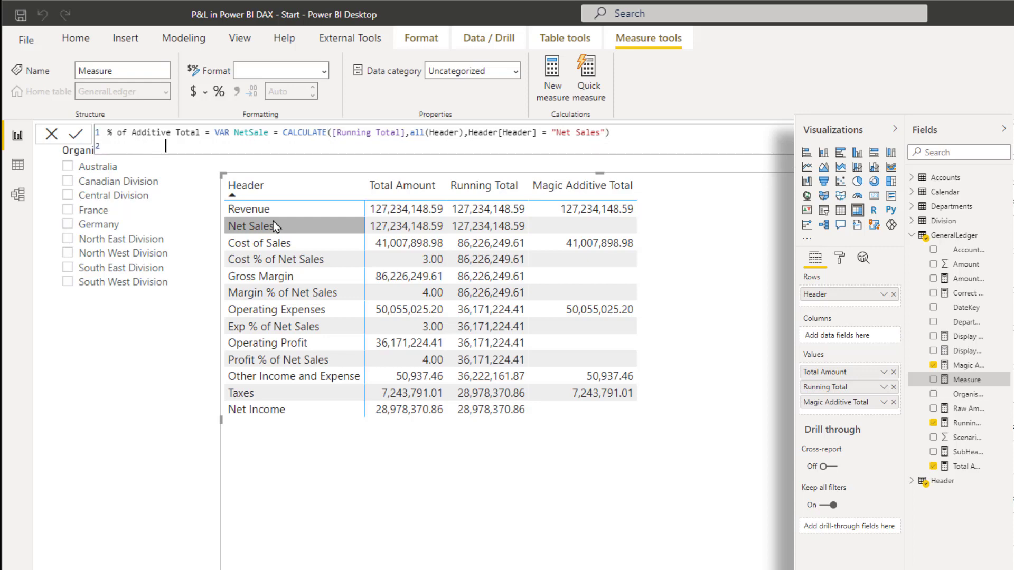
Step: Add an indented second line returning NetSales and rename the variable to NetSales to match
key(Tab)
key(Tab)
key(Tab)
key(Tab)
key(Tab)
text(return NetSale)
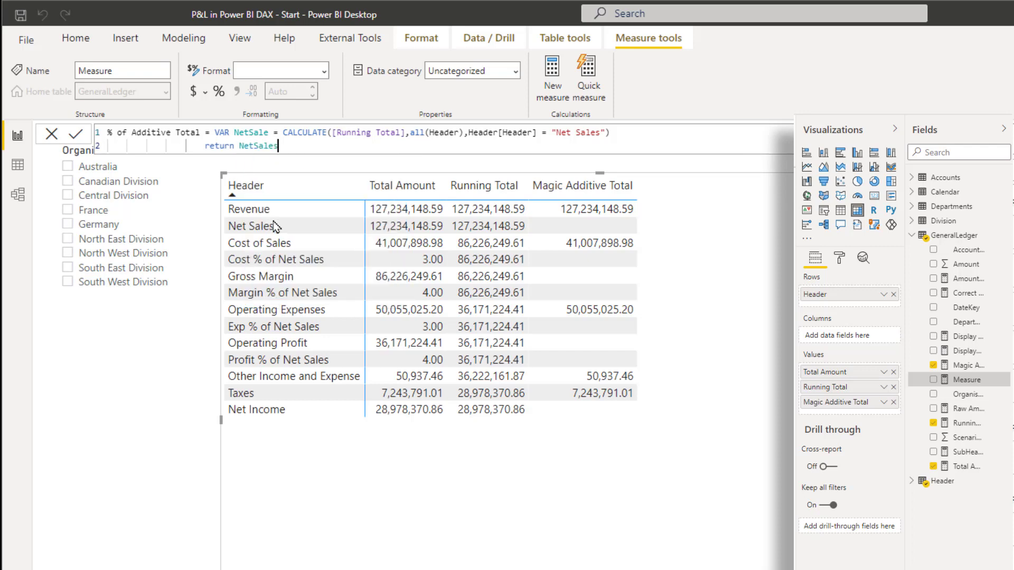
text(s)
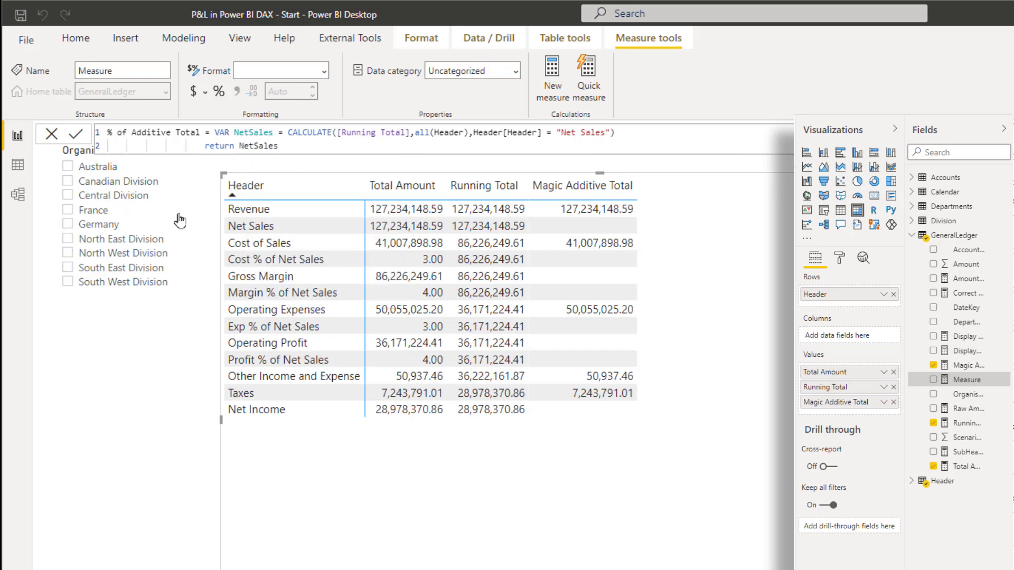
Step: Commit the % of Additive Total measure and add it to the matrix values
click(87, 136)
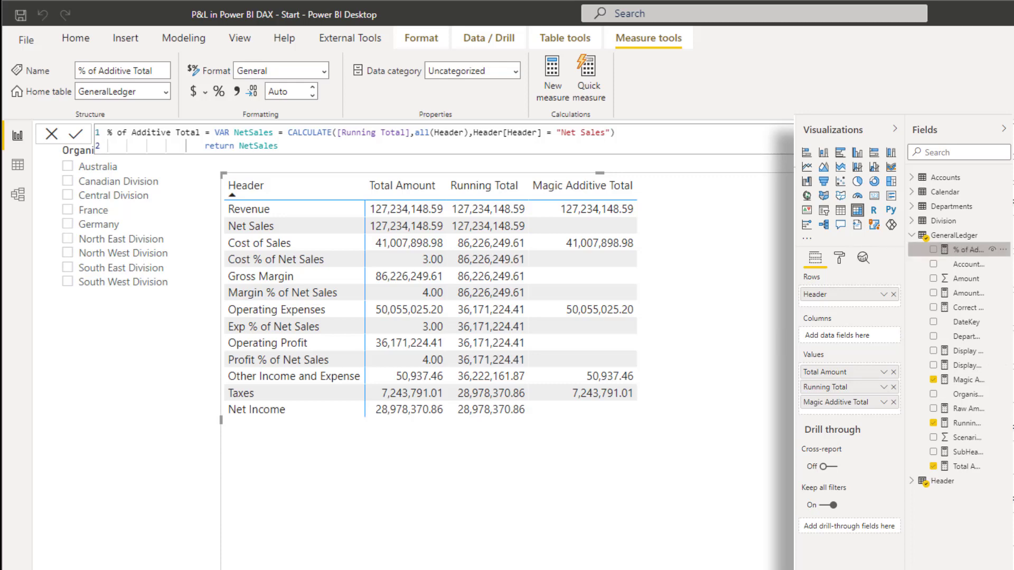
click(933, 250)
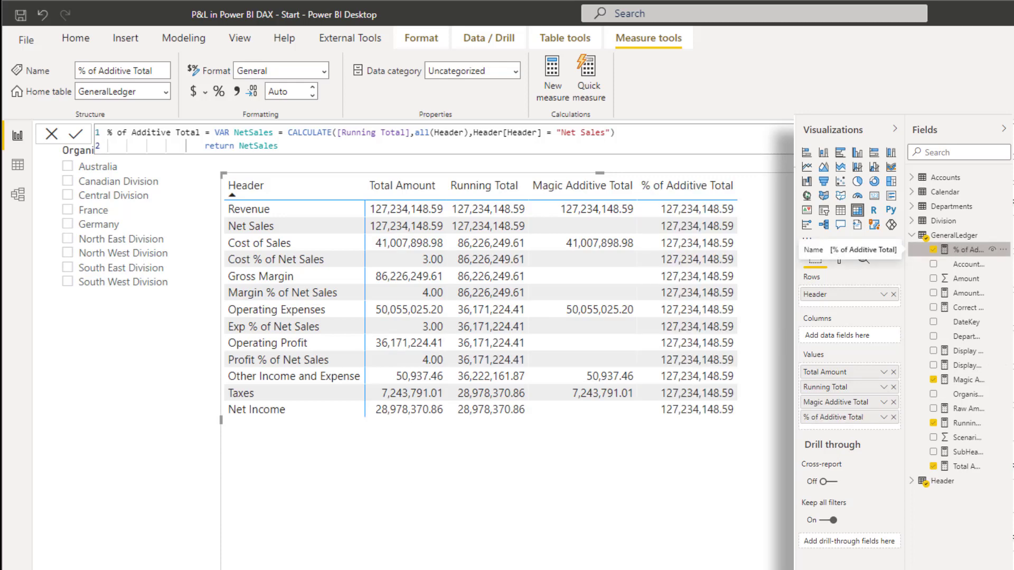
Step: Examine the % of Additive Total column and compare the Cost of Sales values across Total Amount, Magic Additive Total and % of Additive Total
mouse_move(636, 174)
mouse_down()
mouse_move(740, 396)
mouse_move(739, 432)
mouse_move(678, 538)
mouse_up()
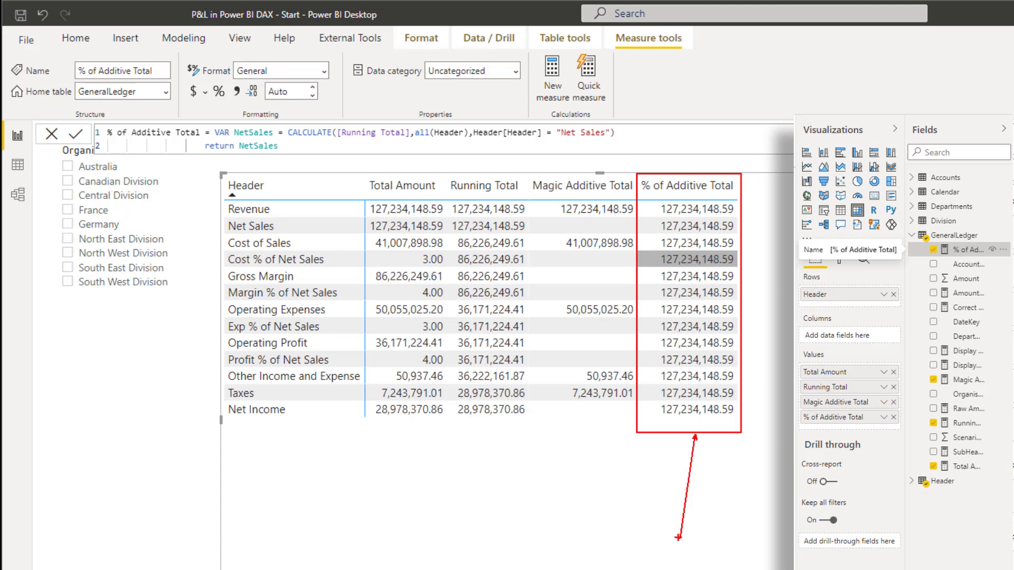
key(Escape)
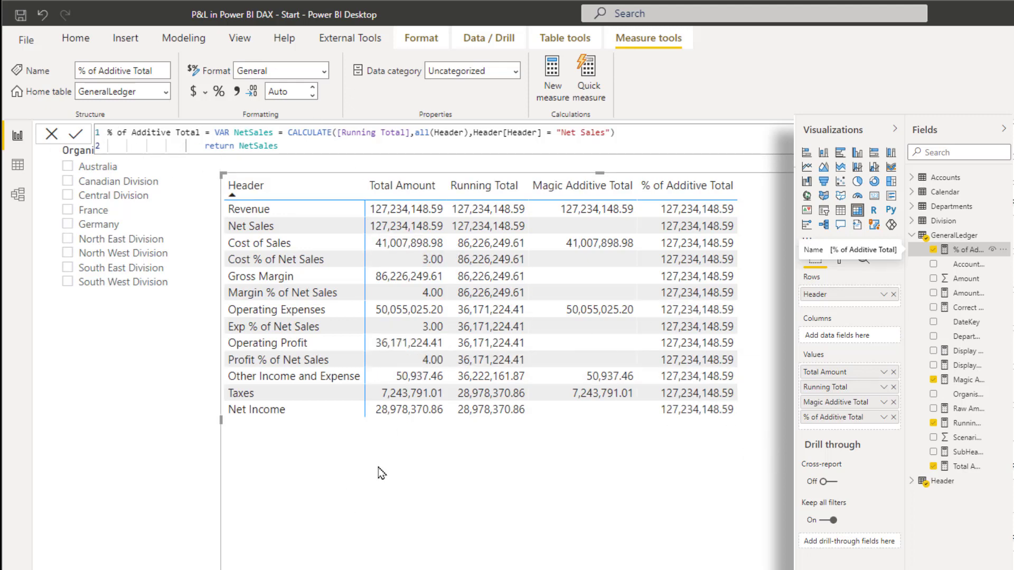
key(ctrl+2)
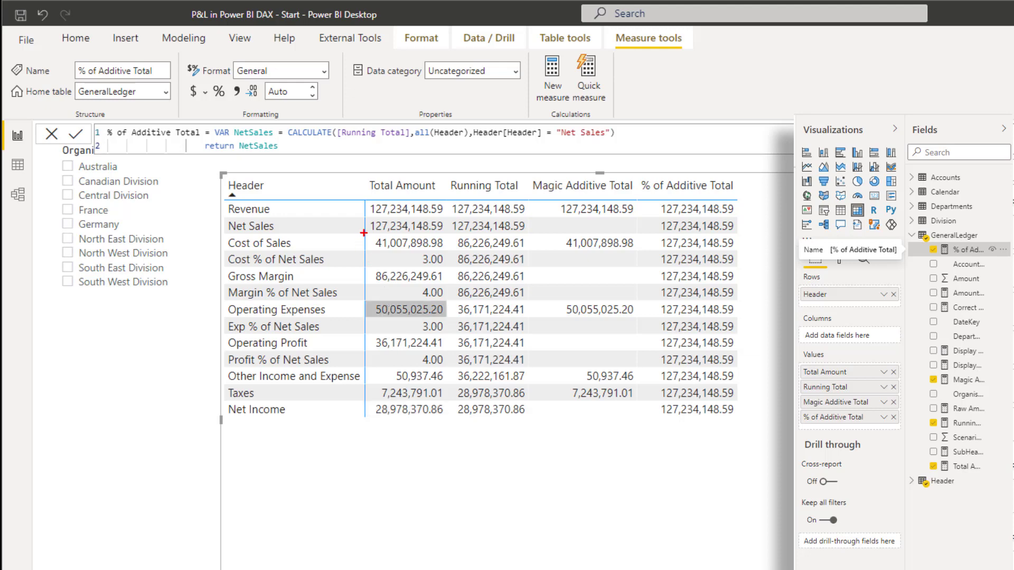
drag(363, 233, 449, 251)
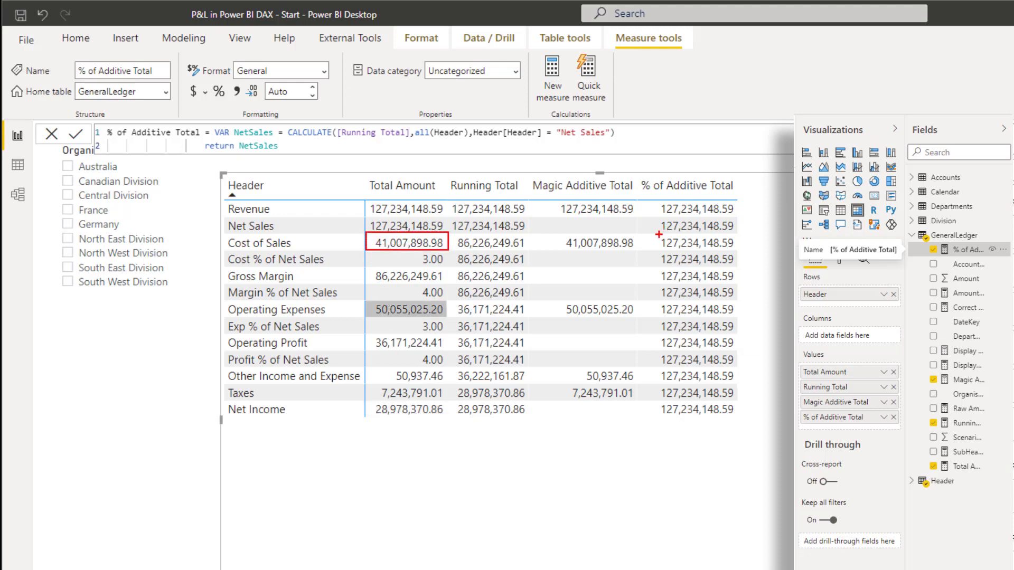
drag(657, 235, 742, 249)
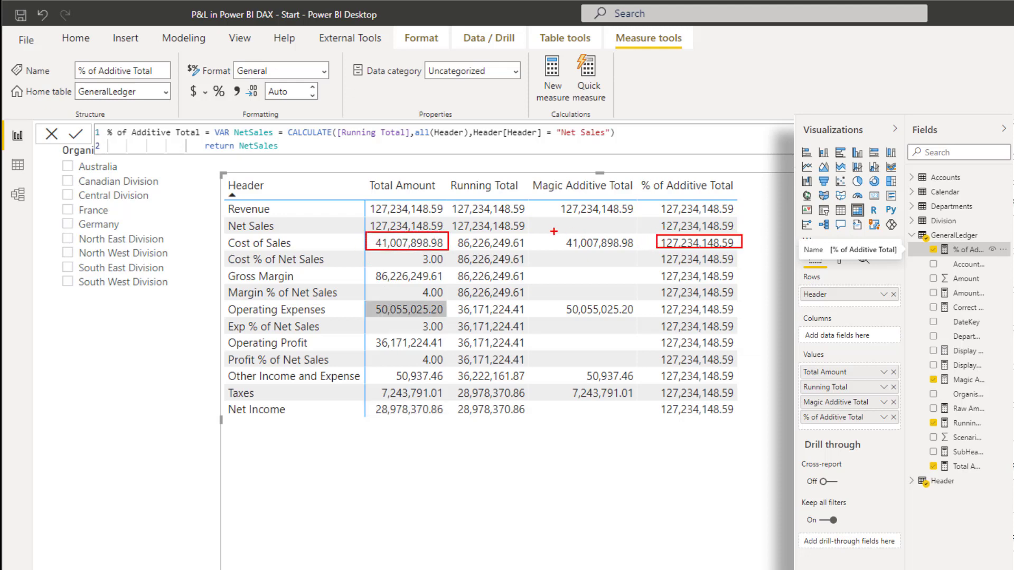
drag(556, 233, 639, 252)
drag(557, 240, 530, 251)
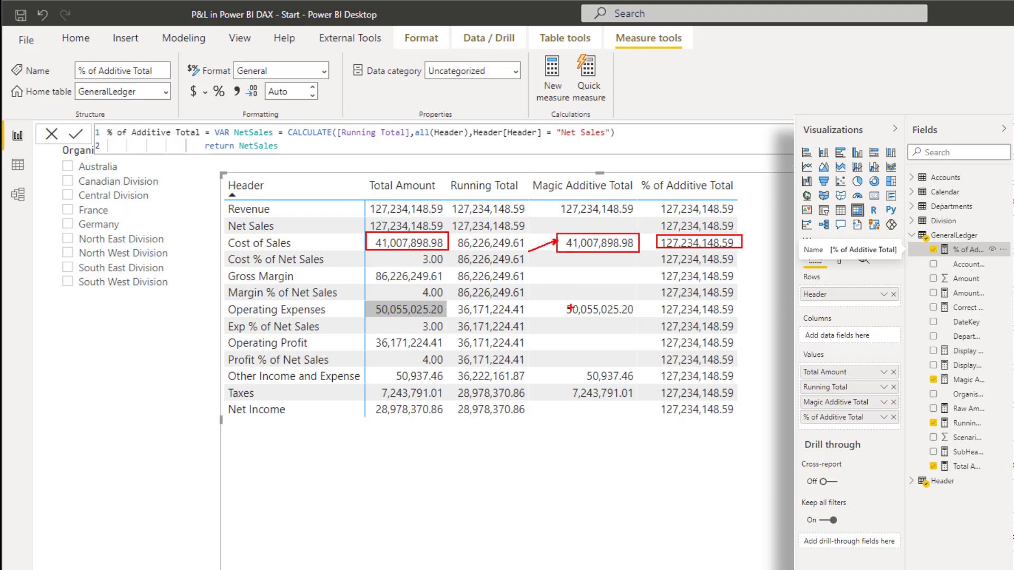
key(Escape)
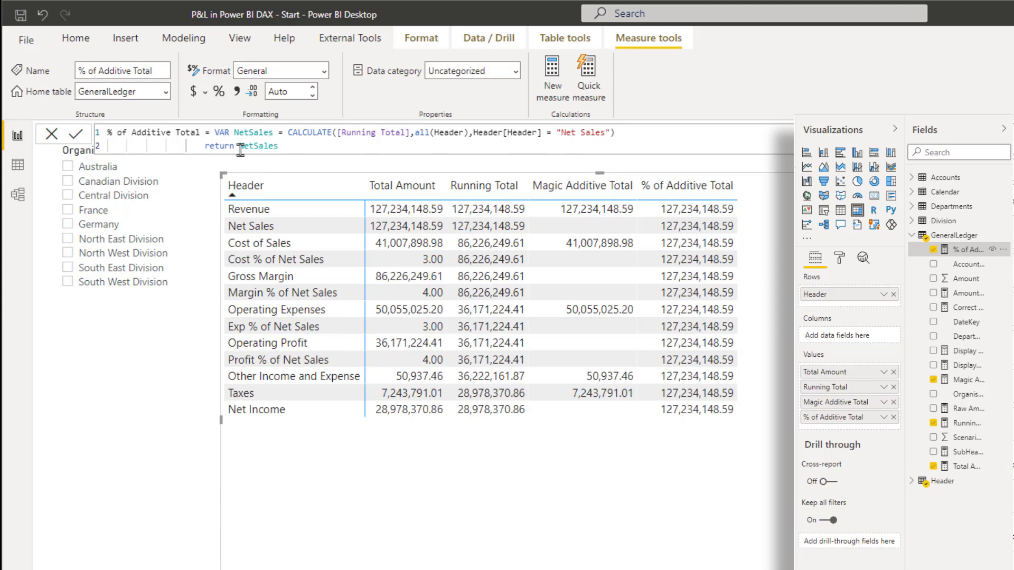
Step: Turn the measure's return line into a variable named result equal to DIVIDE([Magic Additive Total],NetSales)
double_click(232, 146)
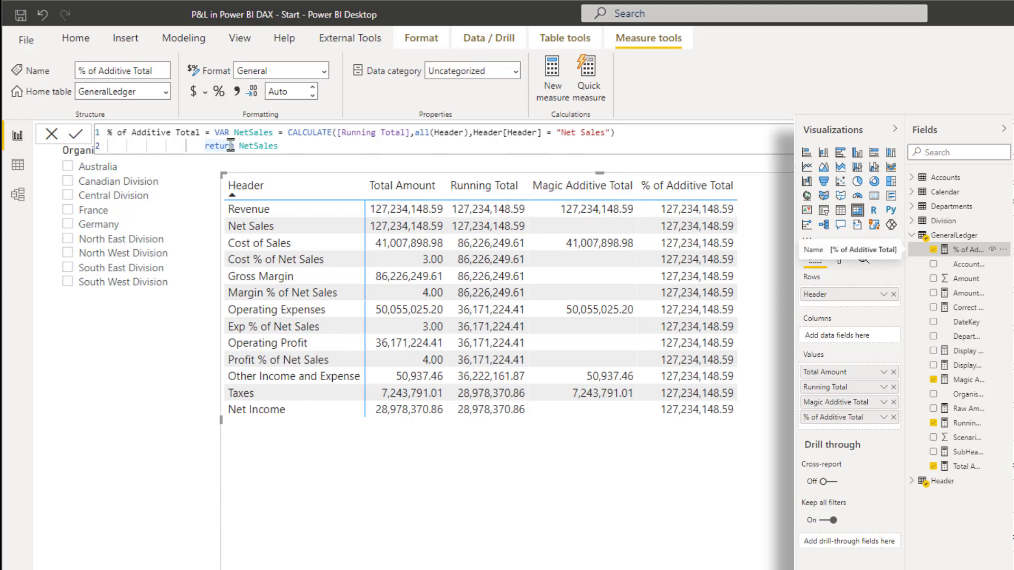
text(VAR )
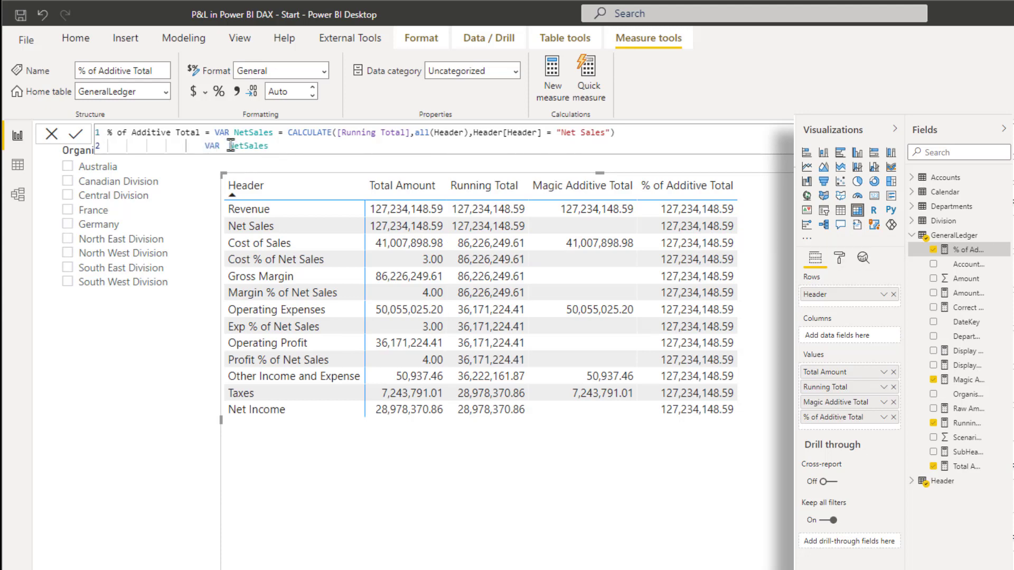
text(result = DIVIDE()
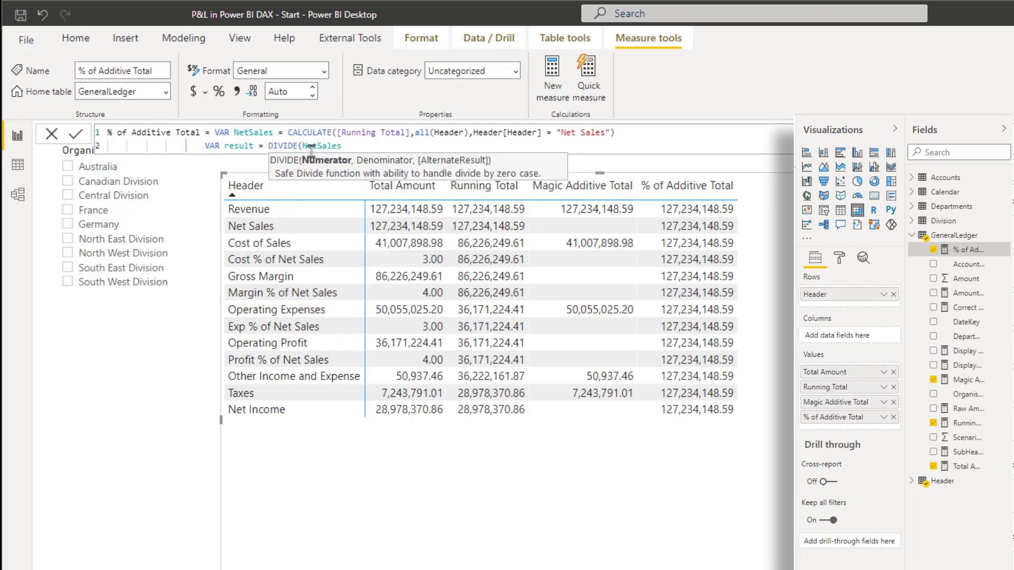
text([Magic Additive Total])
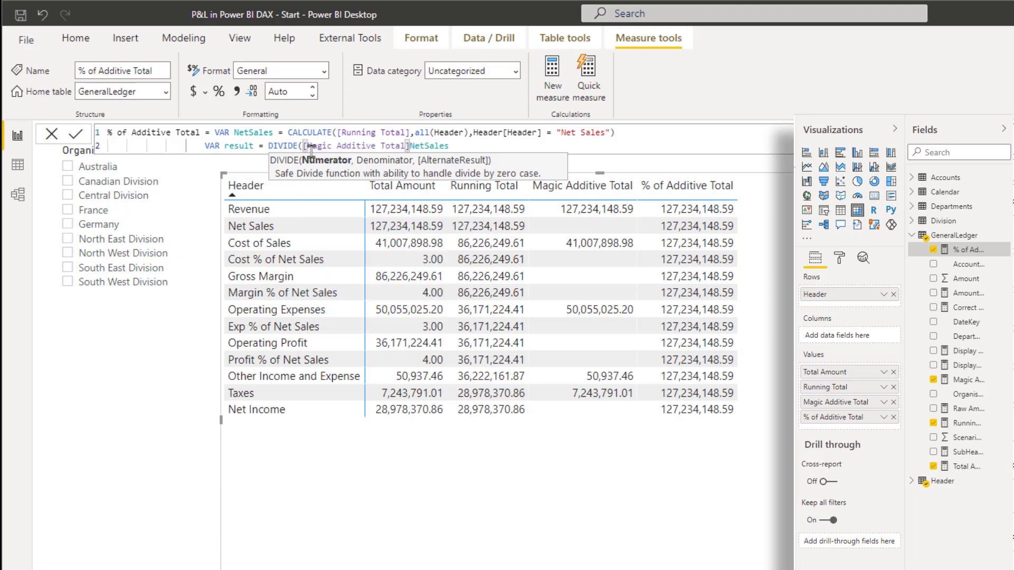
text(,)
click(490, 147)
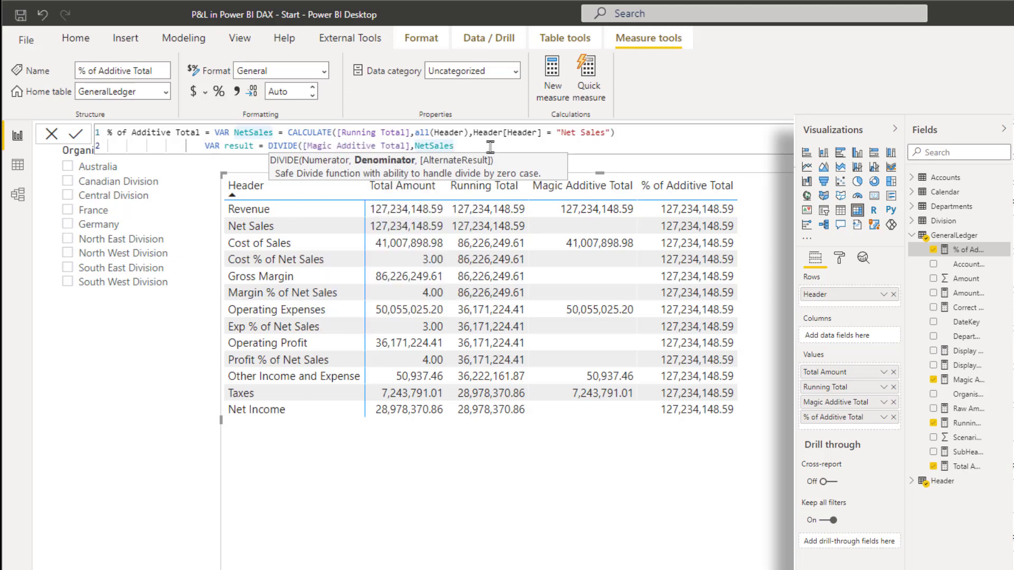
text())
Step: Add a third line returning result and commit the % of Additive Total measure
key(shift+Return)
text(urn )
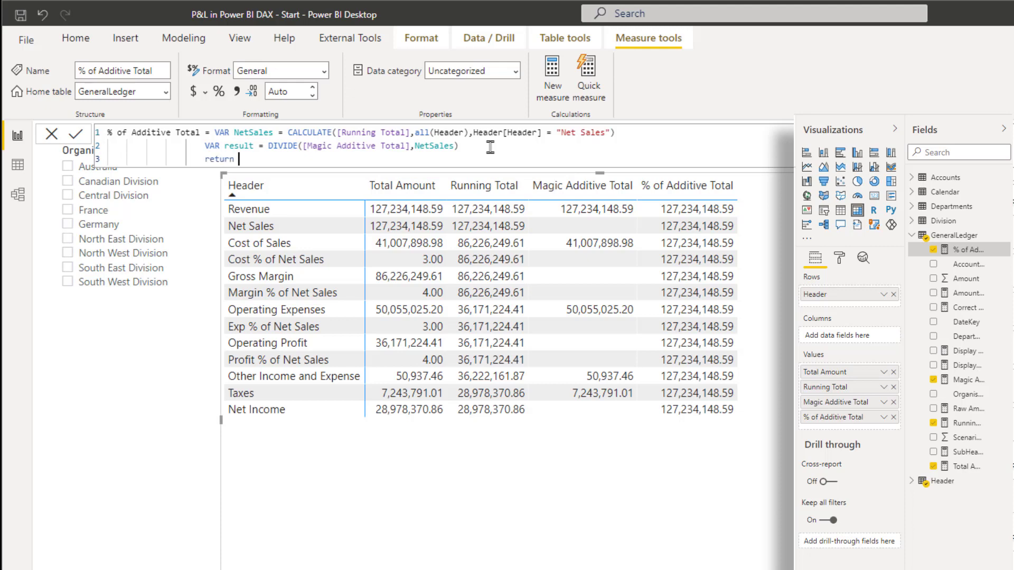
text(resu)
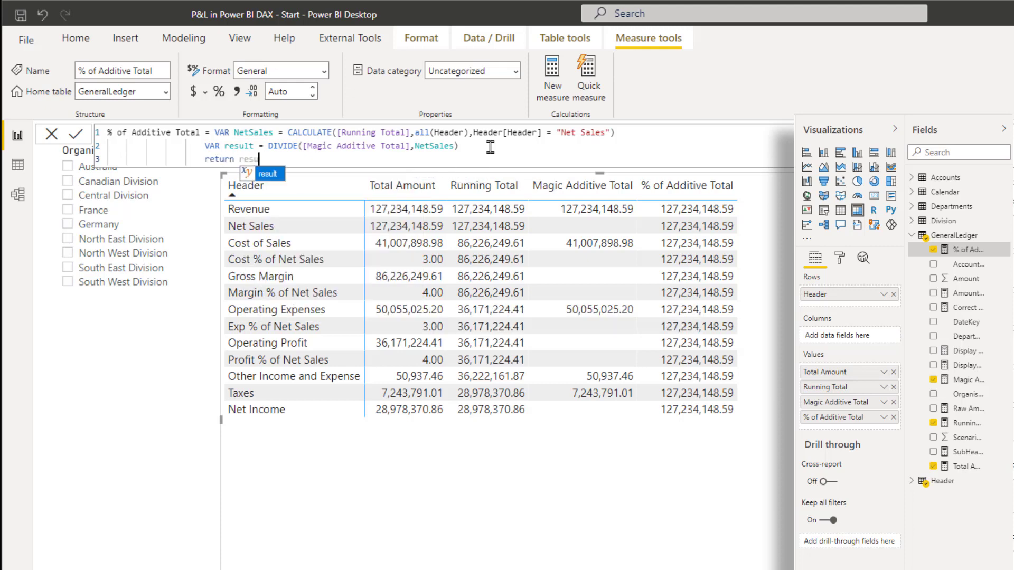
key(Tab)
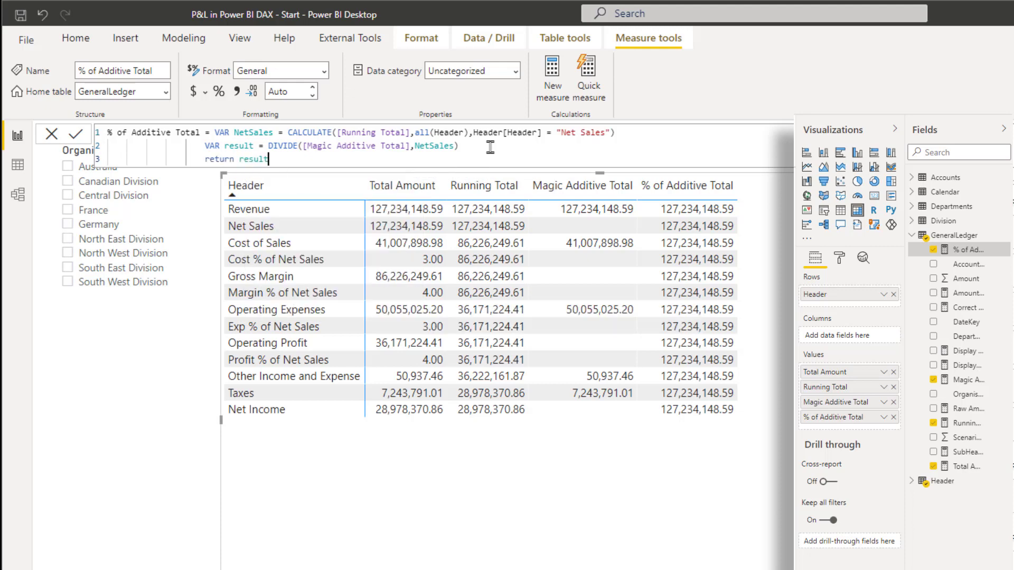
double_click(253, 133)
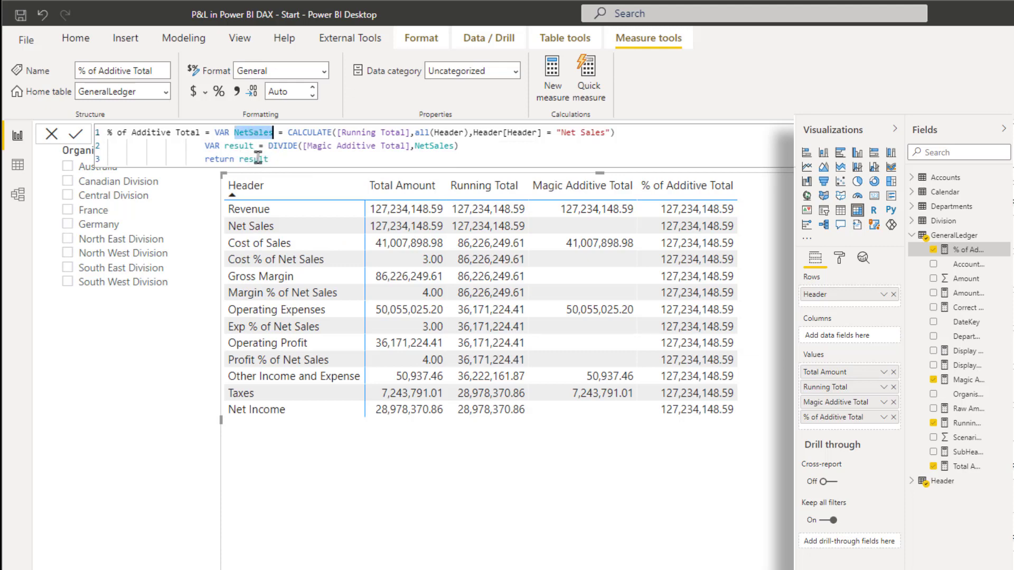
click(78, 135)
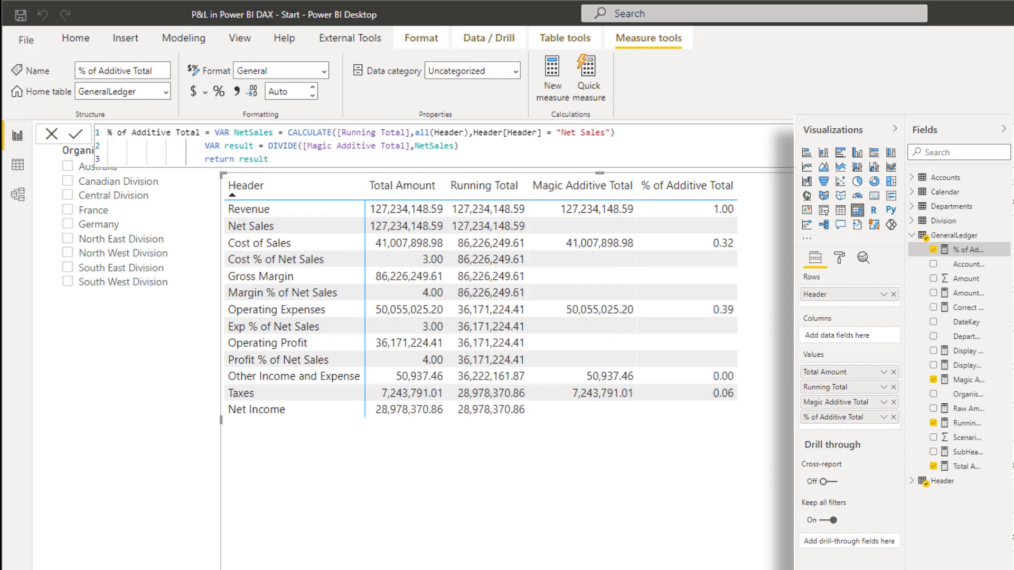
Step: Make the CalcType=3 branch of the Total Amount measure return [% of Additive Total] and commit it
click(432, 188)
click(967, 468)
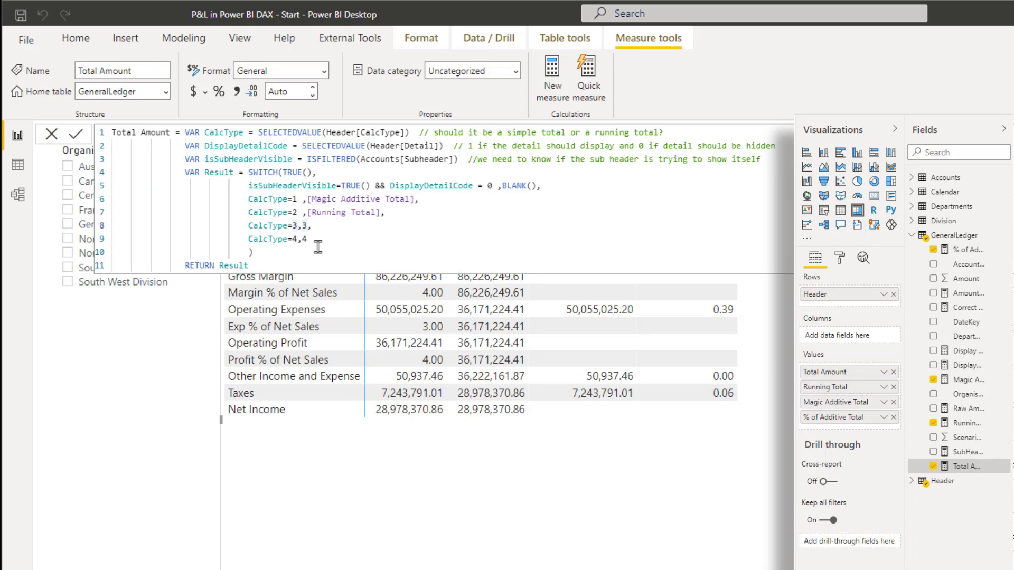
key(BackSpace)
text([)
click(315, 241)
click(82, 135)
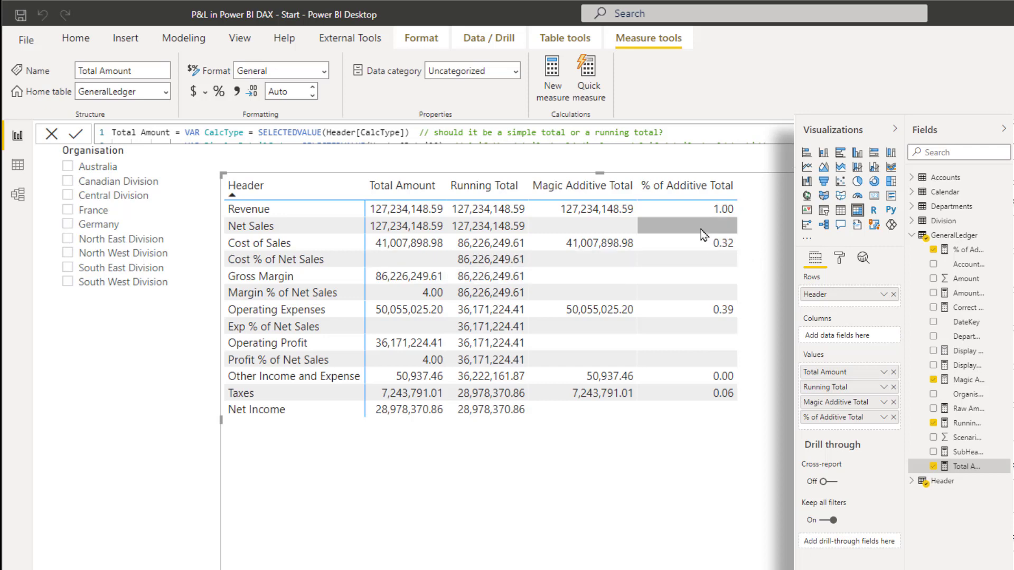
Step: Compare the Cost of Sales and Cost % of Net Sales rows across Total Amount, Magic Additive Total and % of Additive Total
drag(700, 231, 740, 251)
drag(365, 248, 450, 268)
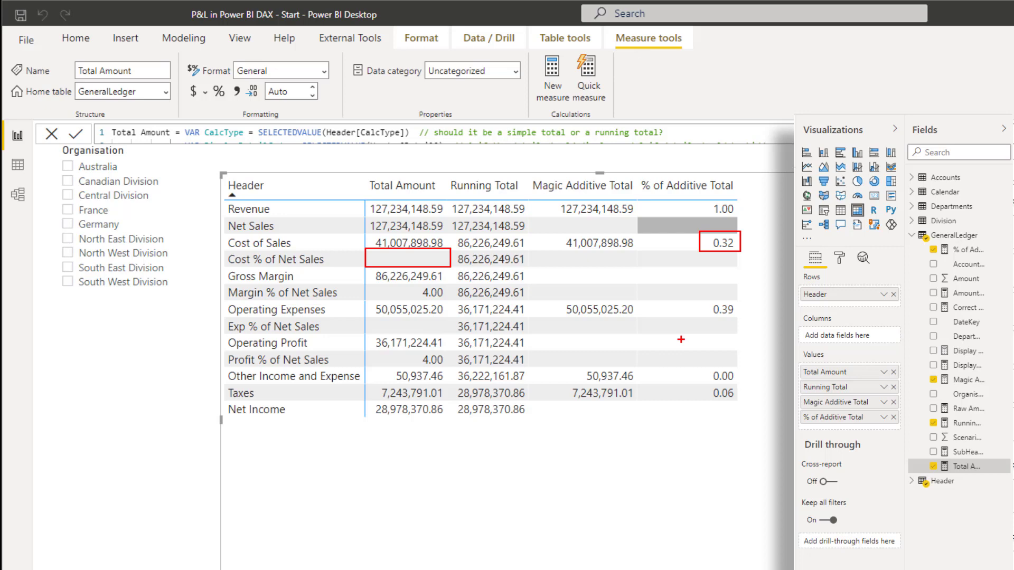
key(Escape)
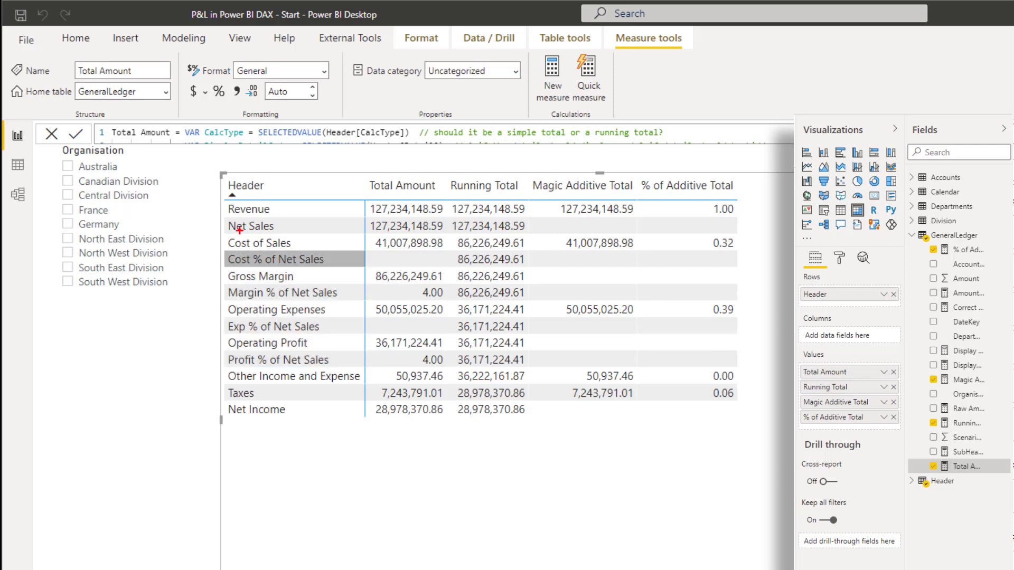
drag(221, 233, 453, 251)
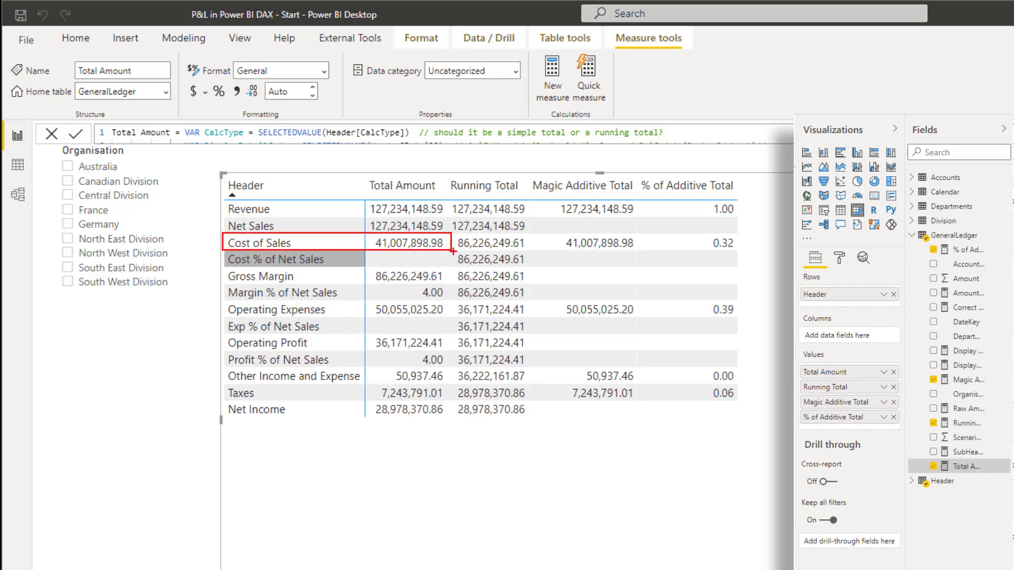
drag(218, 263, 169, 273)
drag(221, 249, 332, 270)
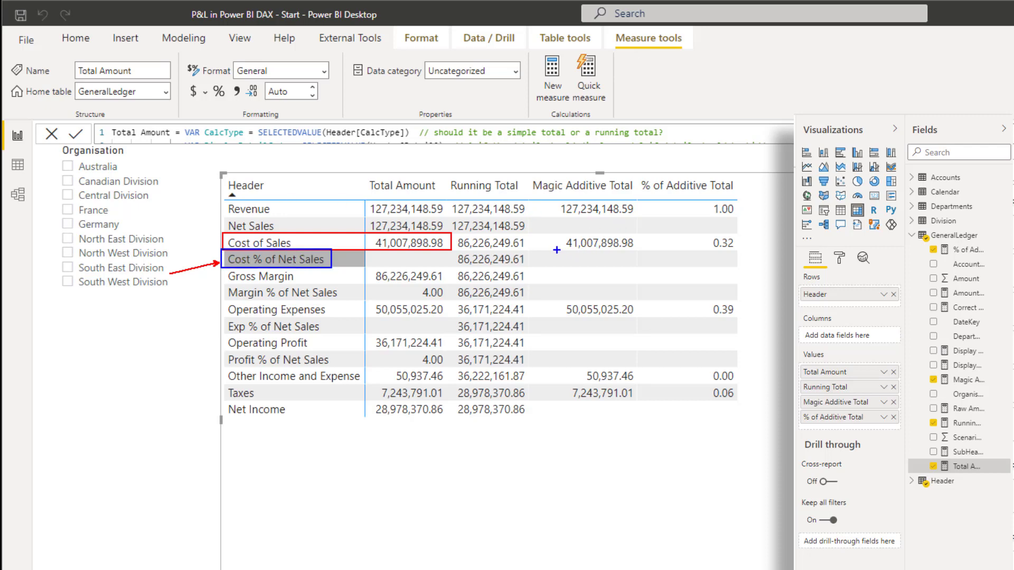
mouse_move(564, 253)
mouse_down()
mouse_move(645, 267)
mouse_move(646, 301)
mouse_up()
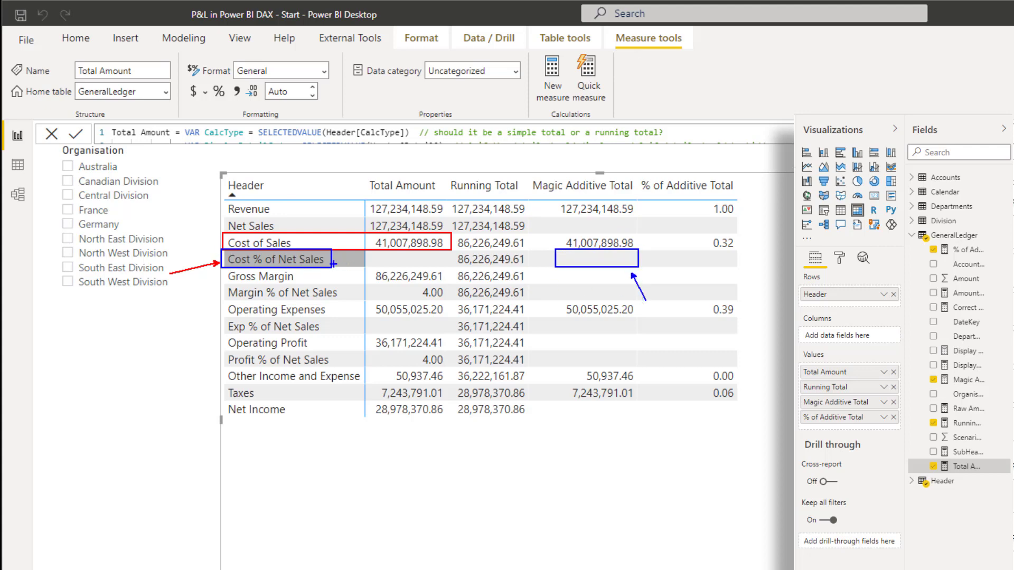
drag(221, 254, 151, 256)
drag(746, 242, 768, 242)
drag(200, 244, 151, 243)
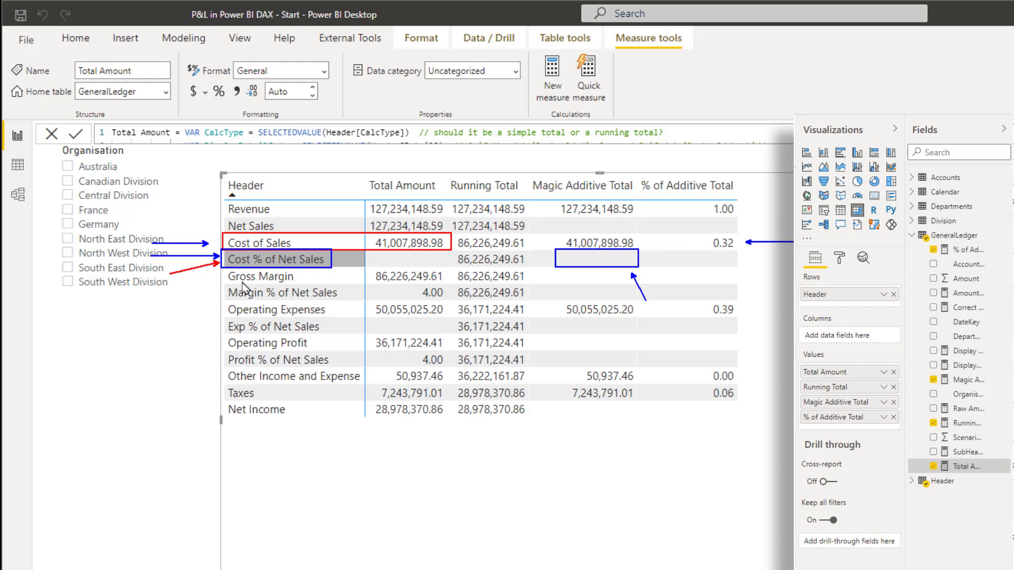
key(Escape)
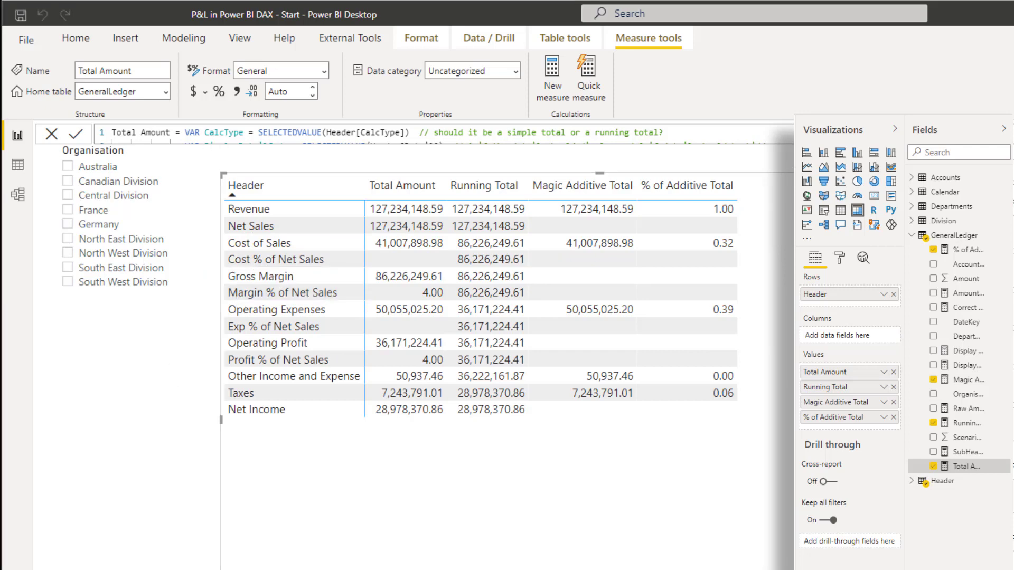
Step: Switch to the Data for P&L Demo.xlsx workbook in Excel and compare Cost of Sales with Cost % of Net Sales, beside the report matrix
key(alt+Tab)
drag(588, 9, 903, 123)
click(499, 326)
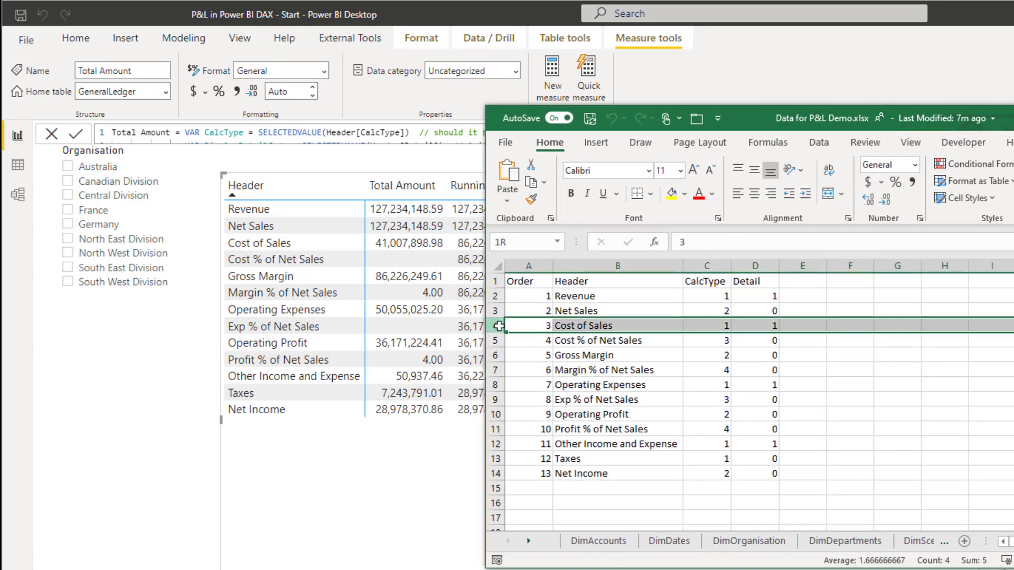
click(713, 325)
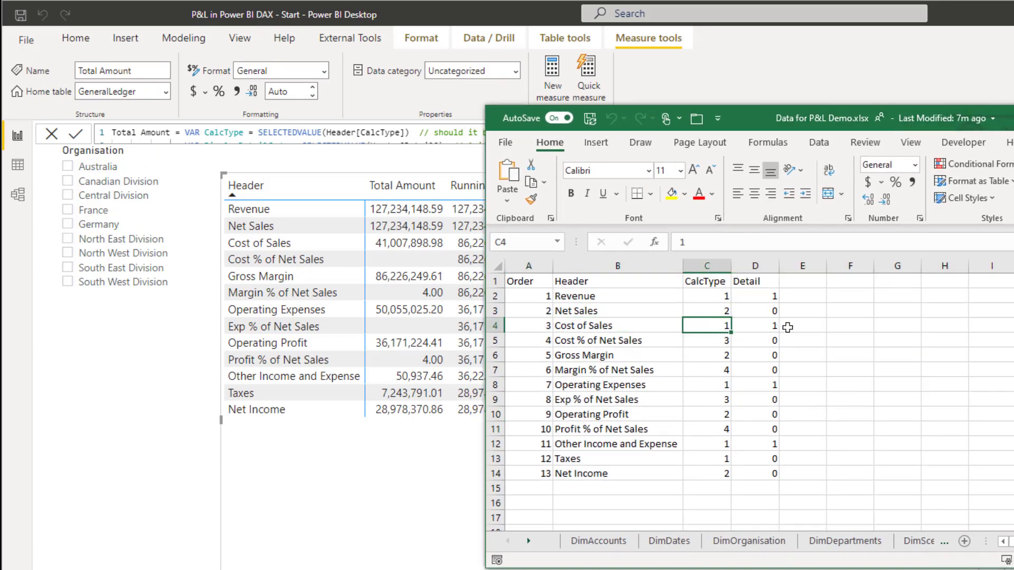
click(769, 326)
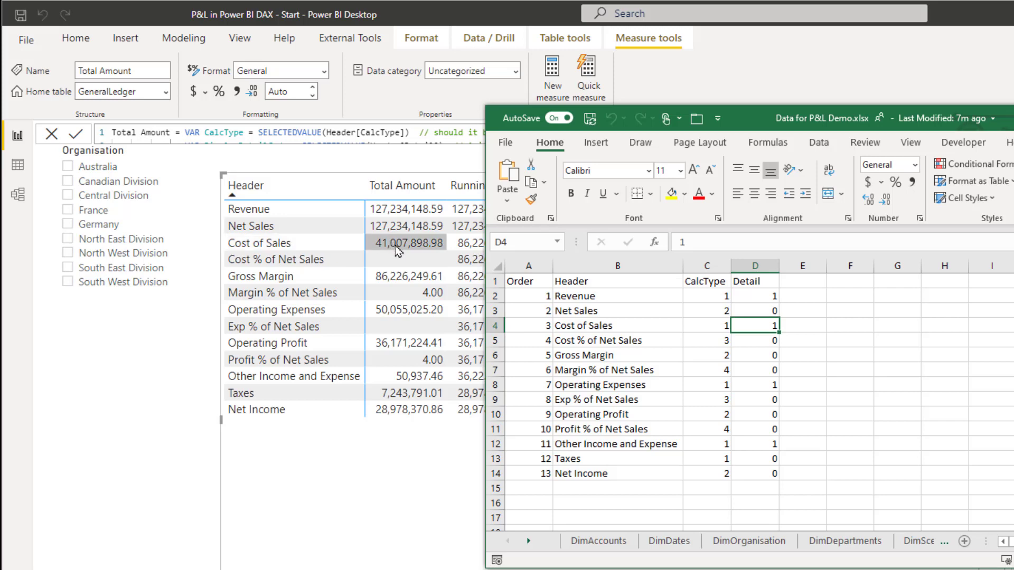
click(495, 341)
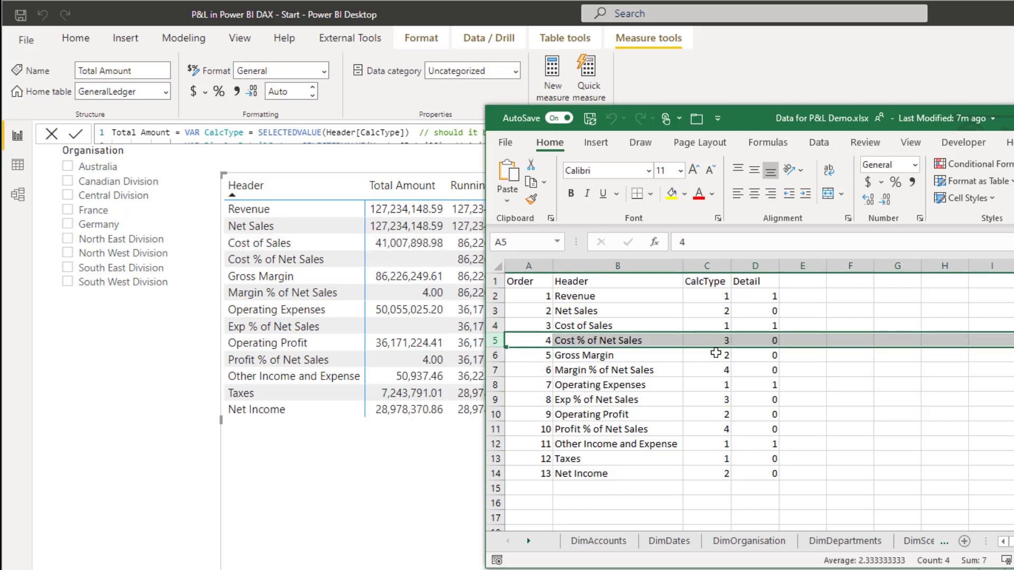
click(720, 341)
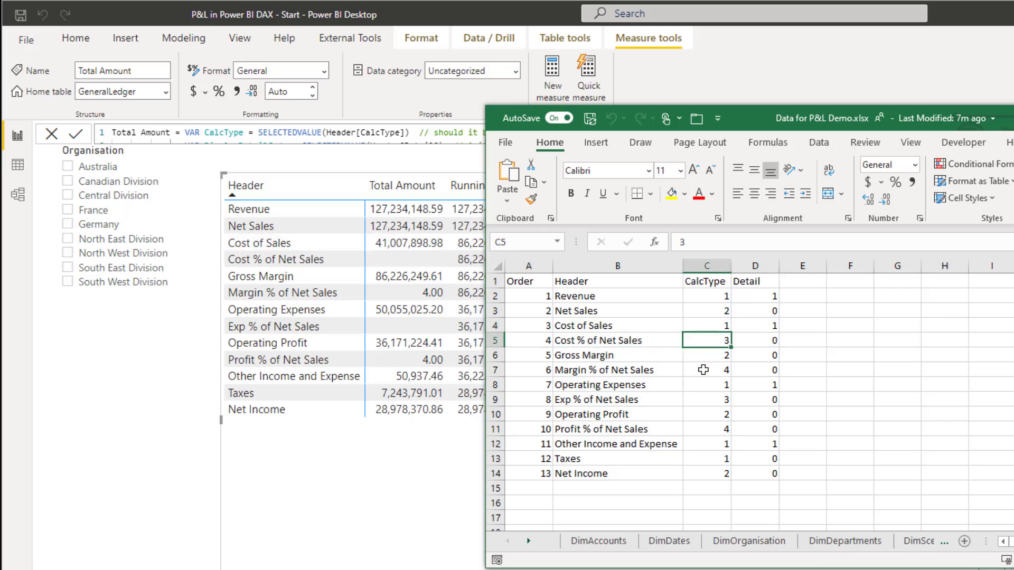
click(583, 341)
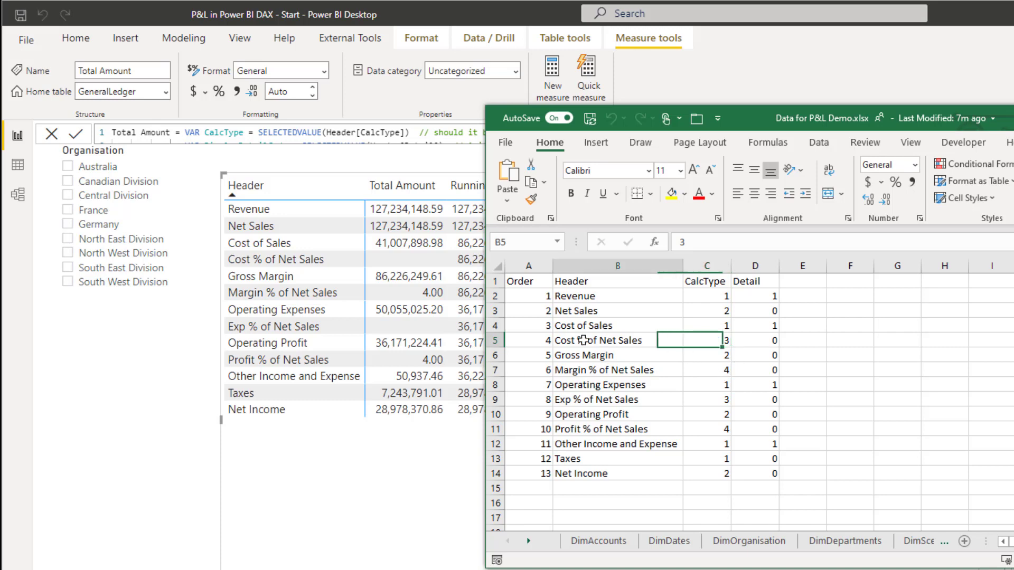
click(580, 326)
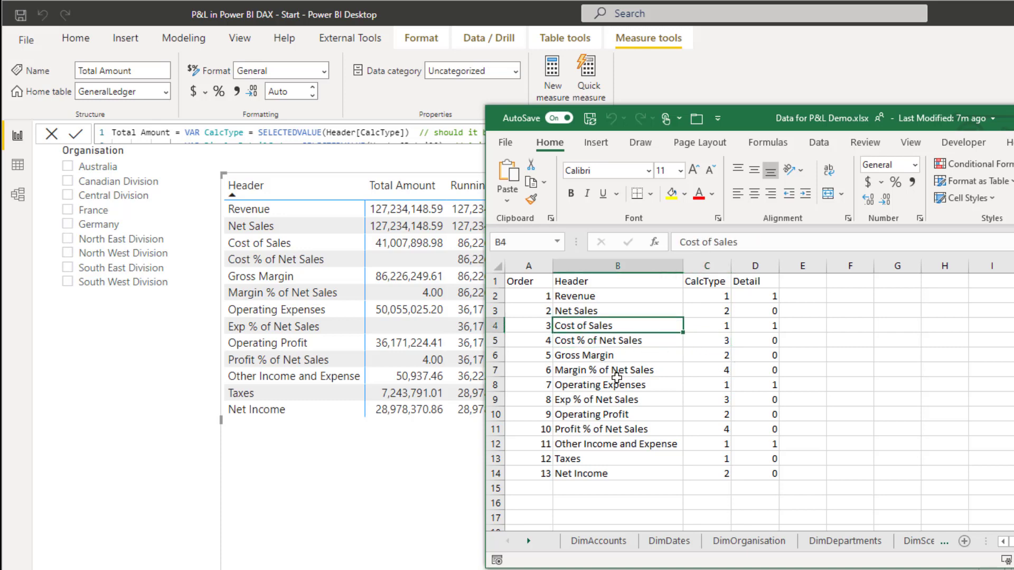
click(611, 341)
click(725, 340)
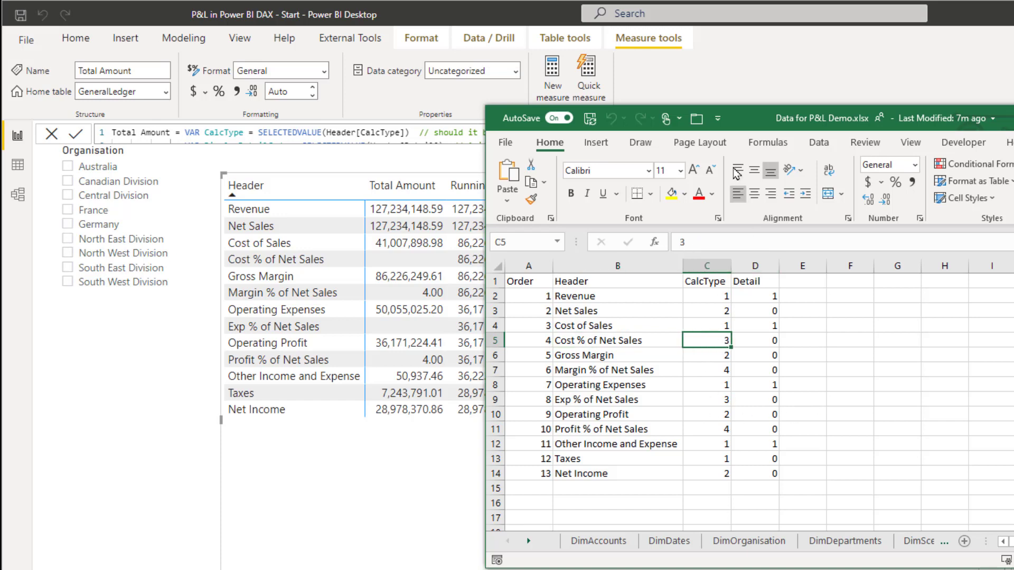
drag(761, 122, 966, 128)
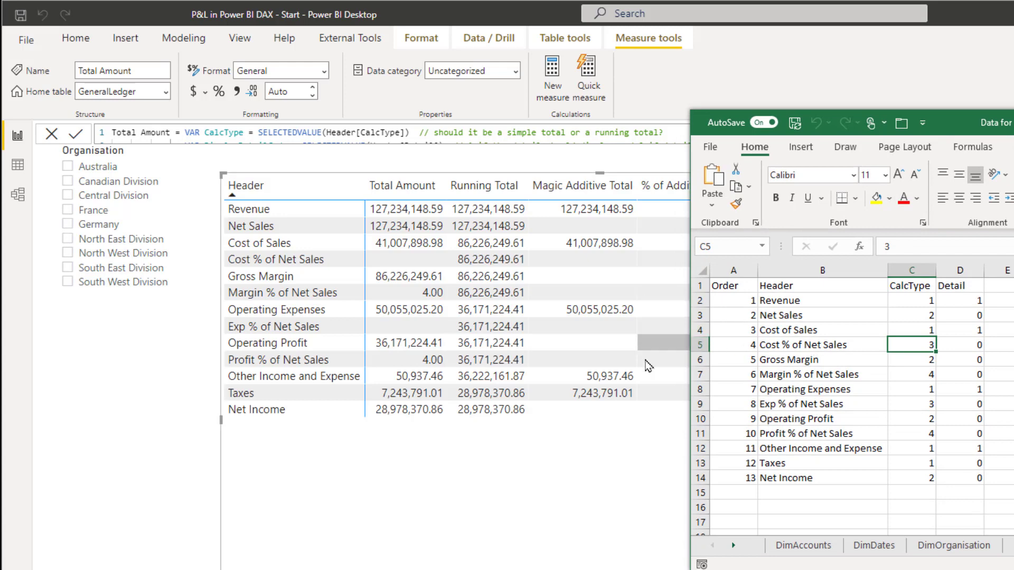
Step: Compare the Cost of Sales amount under Magic Additive Total with the Order values of the Cost of Sales and Cost % of Net Sales rows
drag(552, 233, 645, 258)
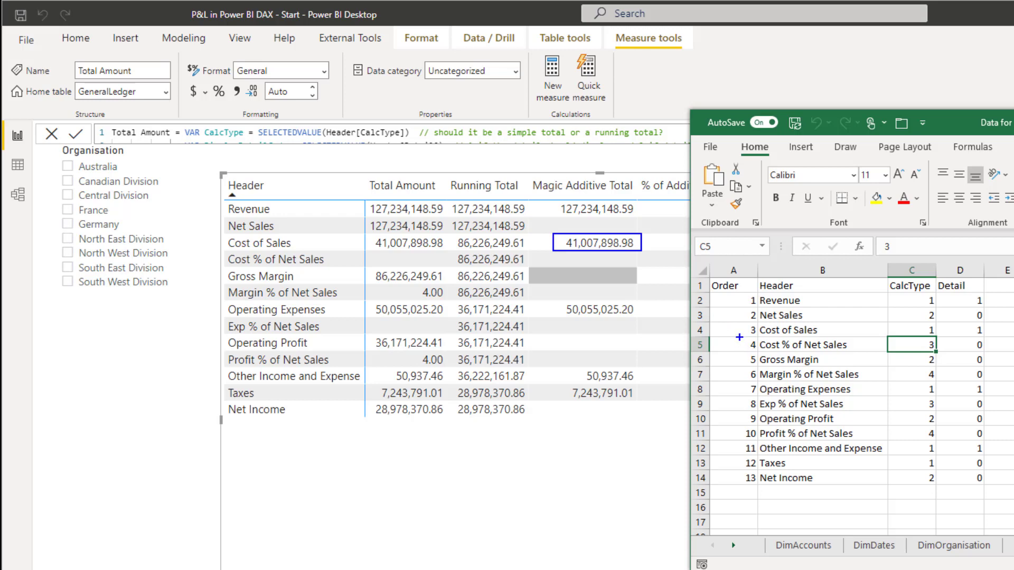
drag(739, 337, 761, 353)
drag(738, 322, 759, 337)
mouse_move(741, 395)
mouse_down()
mouse_move(760, 410)
mouse_move(725, 418)
mouse_up()
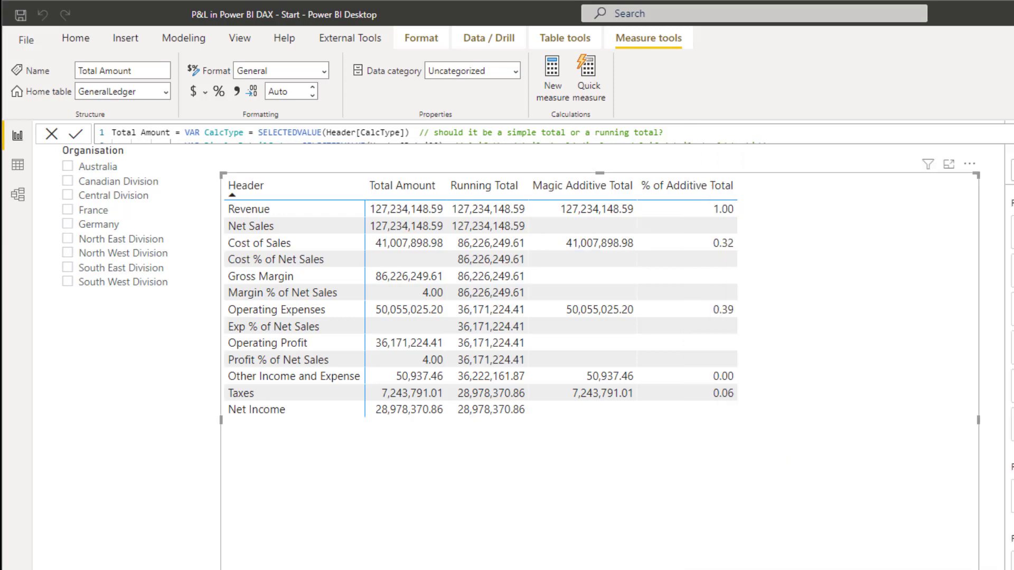
Step: Switch back to Power BI and wrap [Magic Additive Total] in a CALCULATE function in the result variable of the % of Additive Total measure
click(1009, 317)
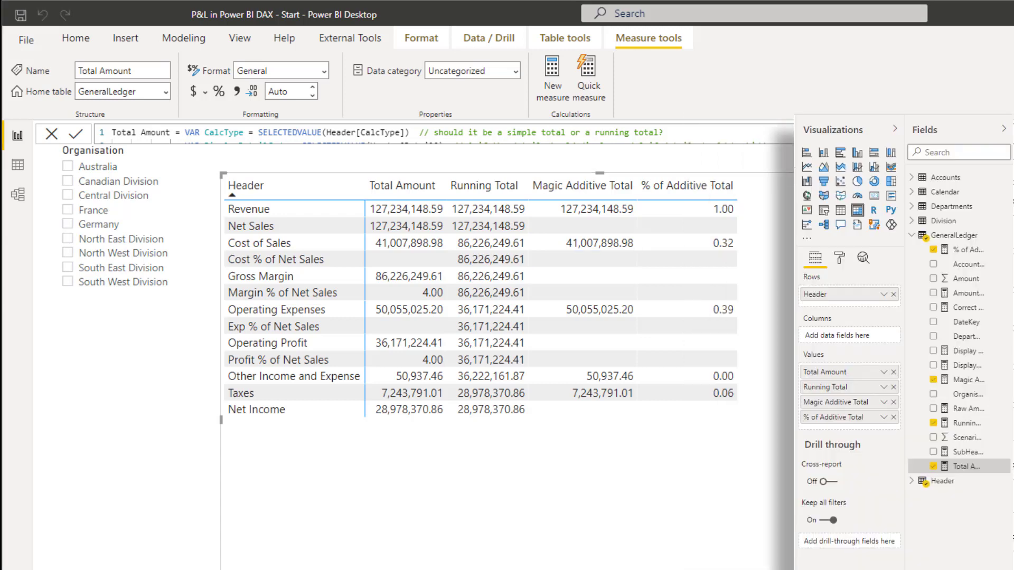
click(964, 253)
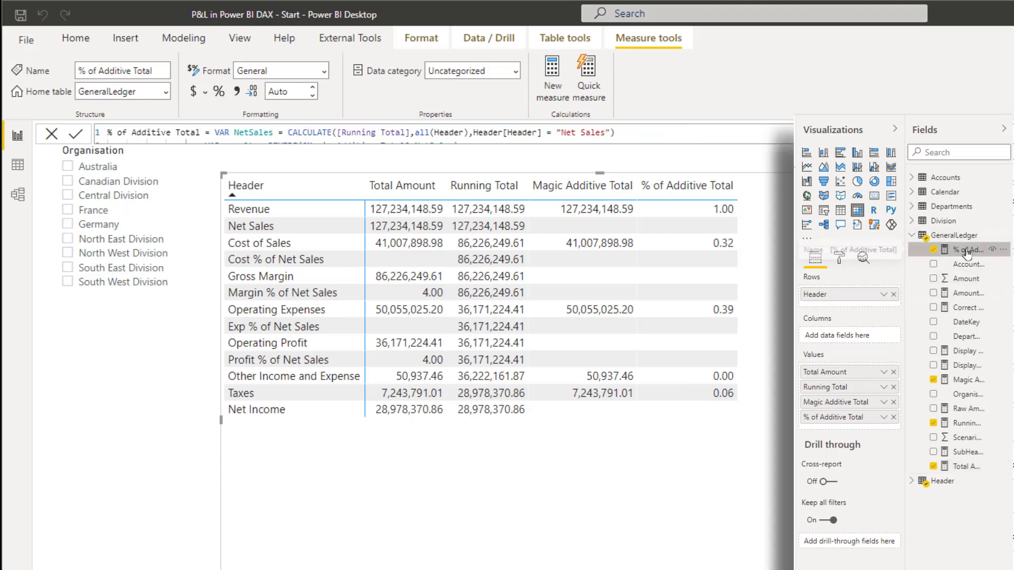
click(269, 159)
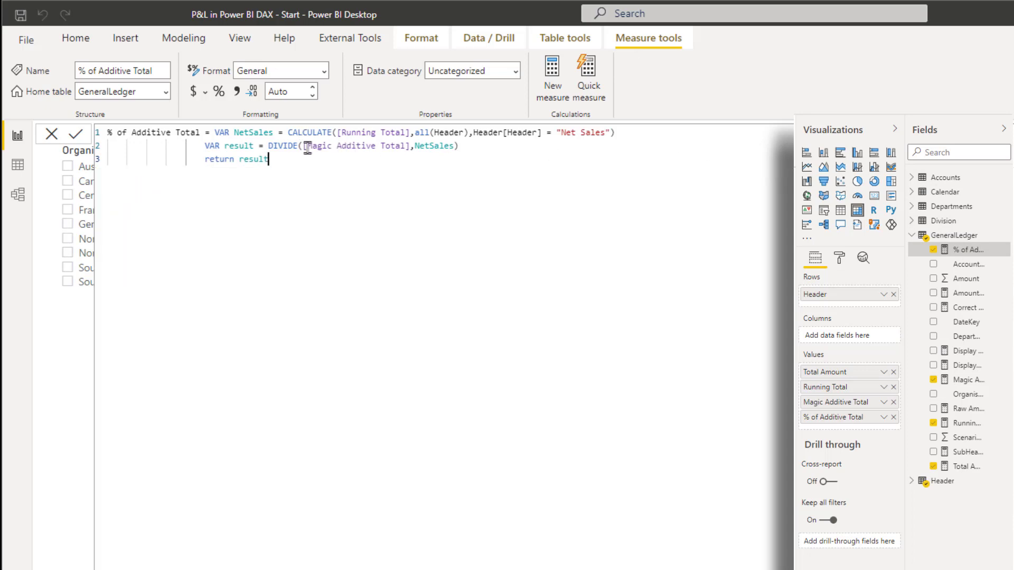
drag(305, 146, 411, 146)
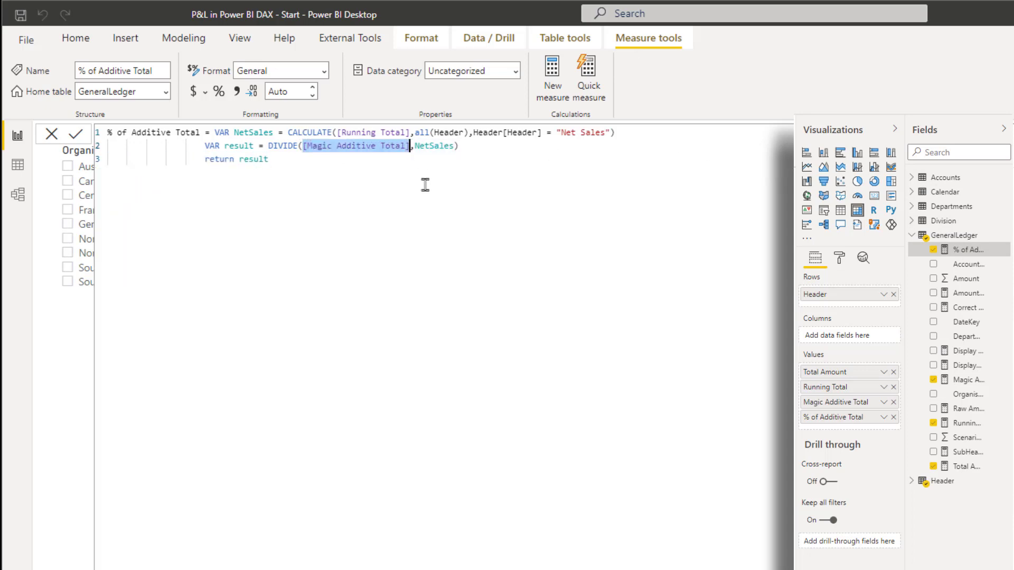
click(323, 150)
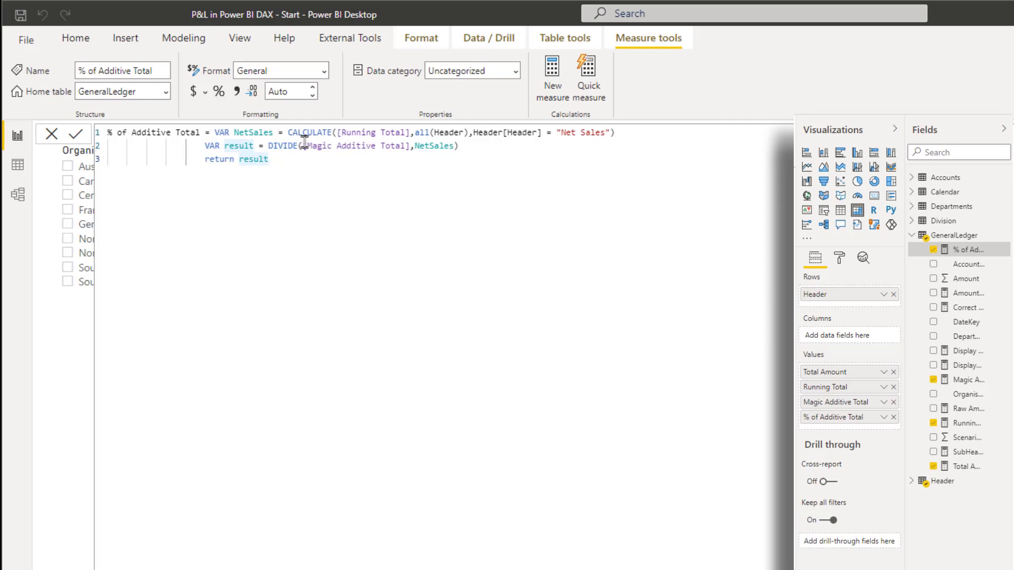
click(305, 146)
text(ca)
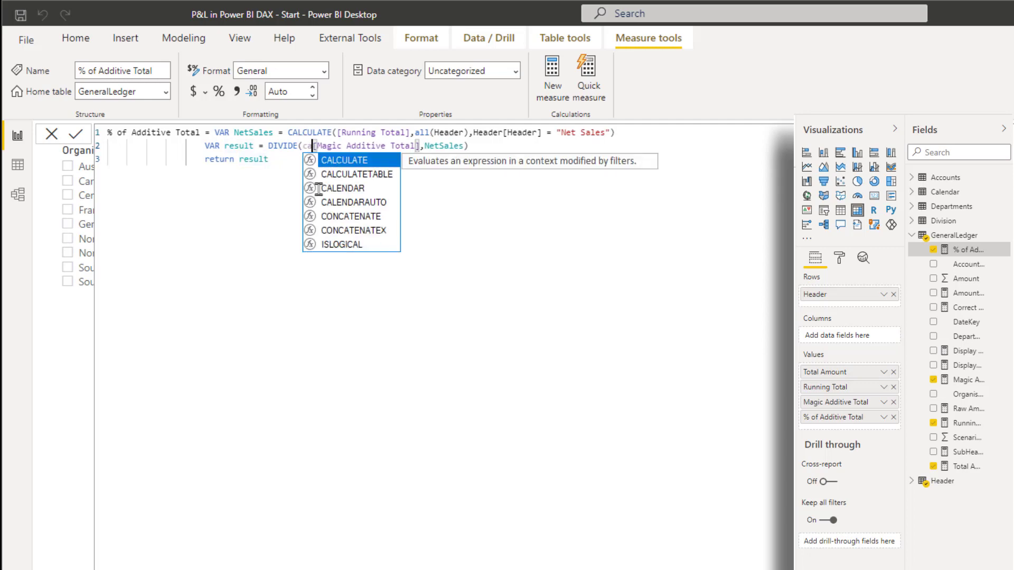
key(Tab)
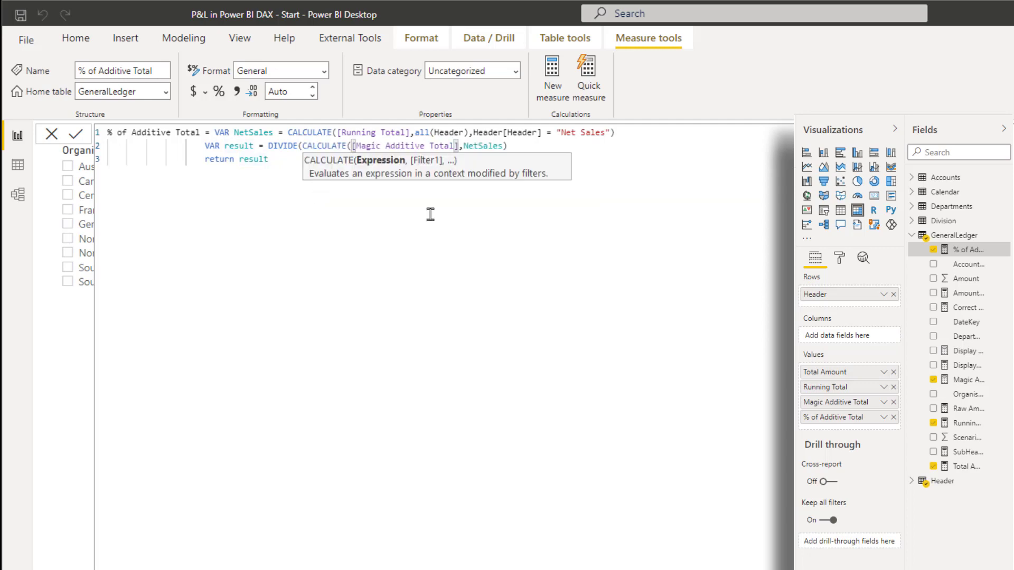
Step: Add all(Header) as the first filter of the CALCULATE around [Magic Additive Total], with a comma ready for a second filter
click(458, 146)
text(,all(hea)
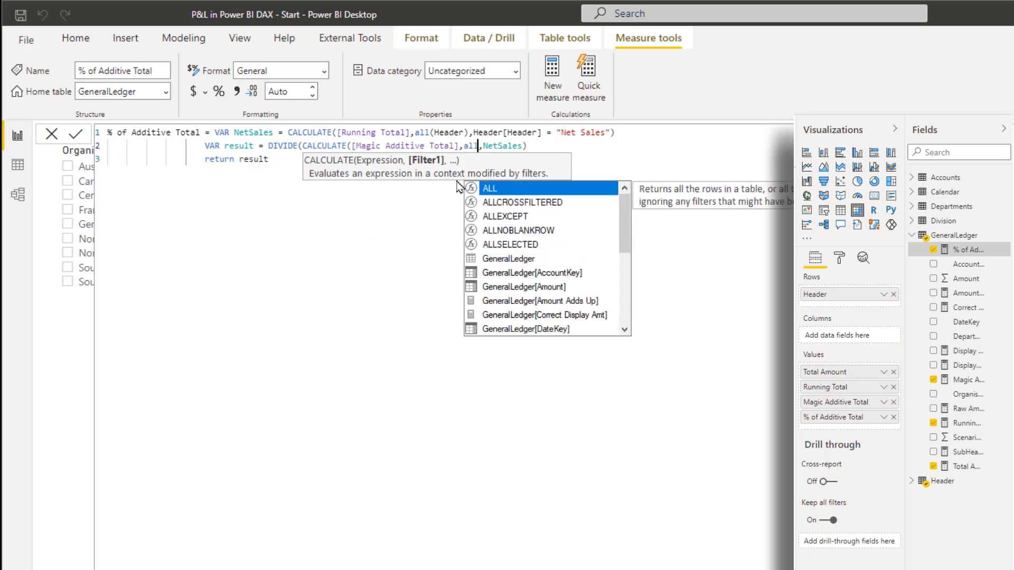
key(Tab)
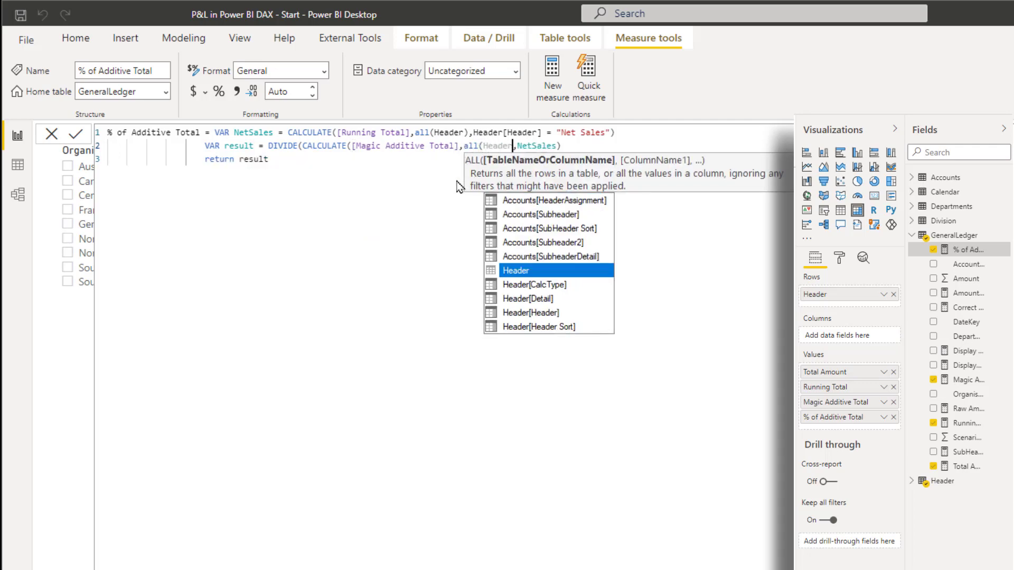
text(),)
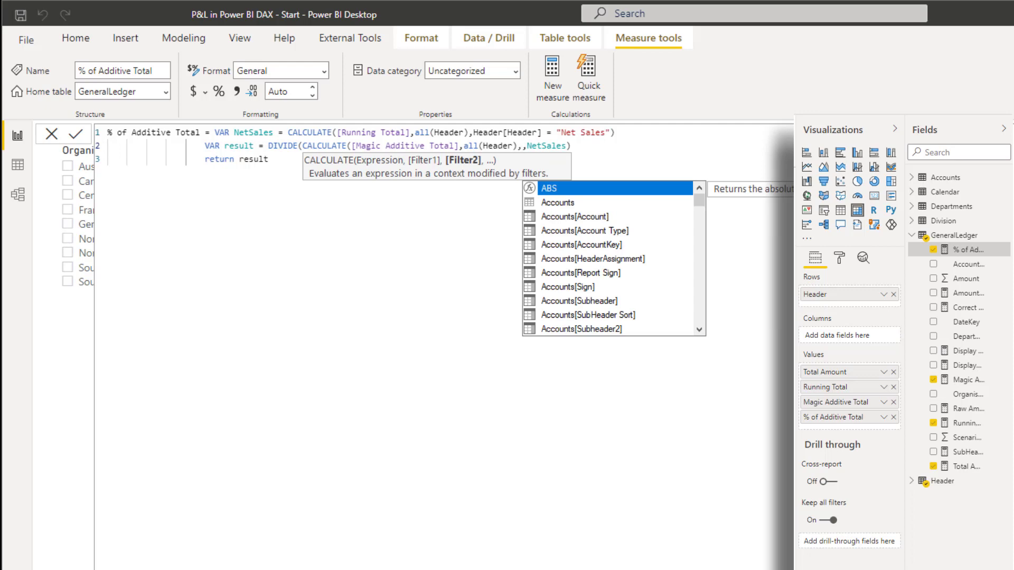
Step: Switch to the Excel workbook and compare the Cost % of Net Sales row with the Cost of Sales row above it
key(alt+Tab)
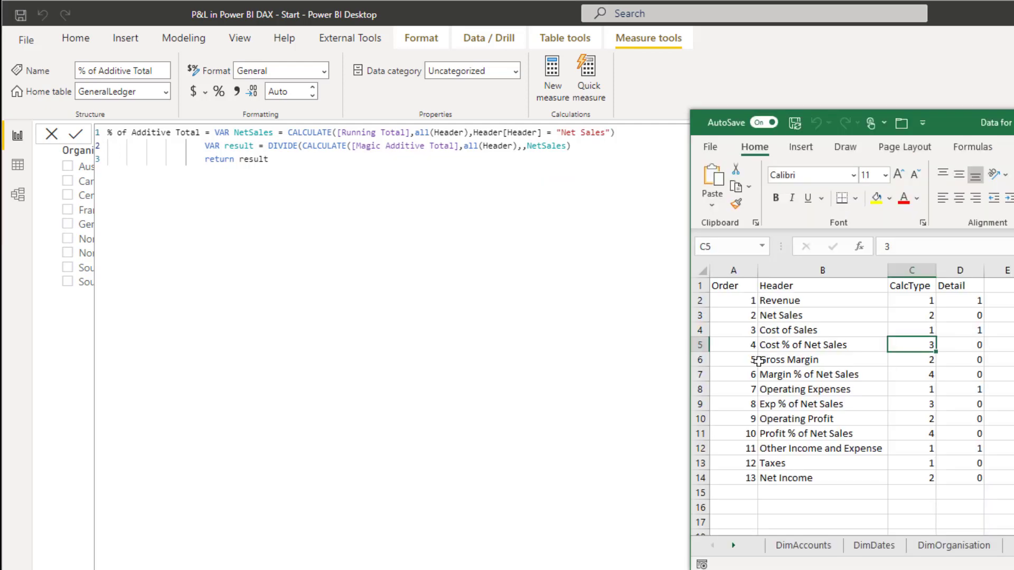
drag(734, 347, 977, 346)
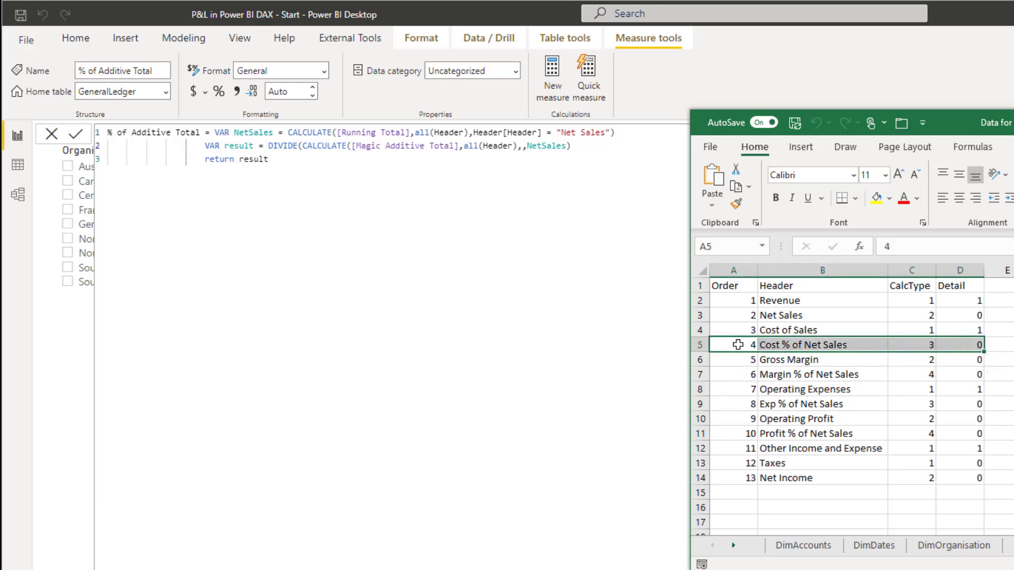
click(846, 345)
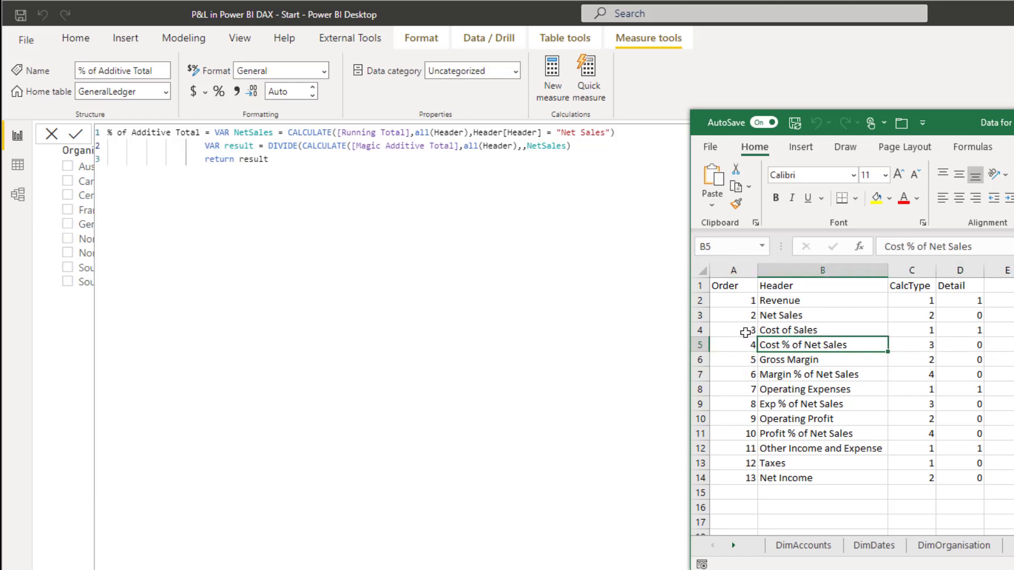
drag(746, 332, 981, 330)
click(914, 389)
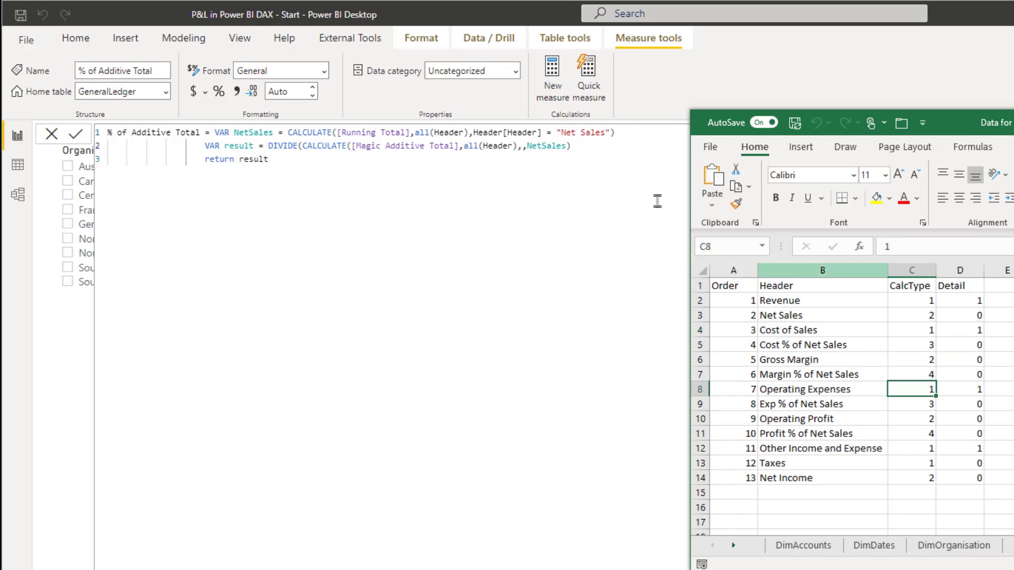
Step: Switch back to Power BI and insert a HeaderLevel variable below the NetSales line, starting its expression with SELECTEDVALUE
click(658, 201)
click(625, 135)
key(Return)
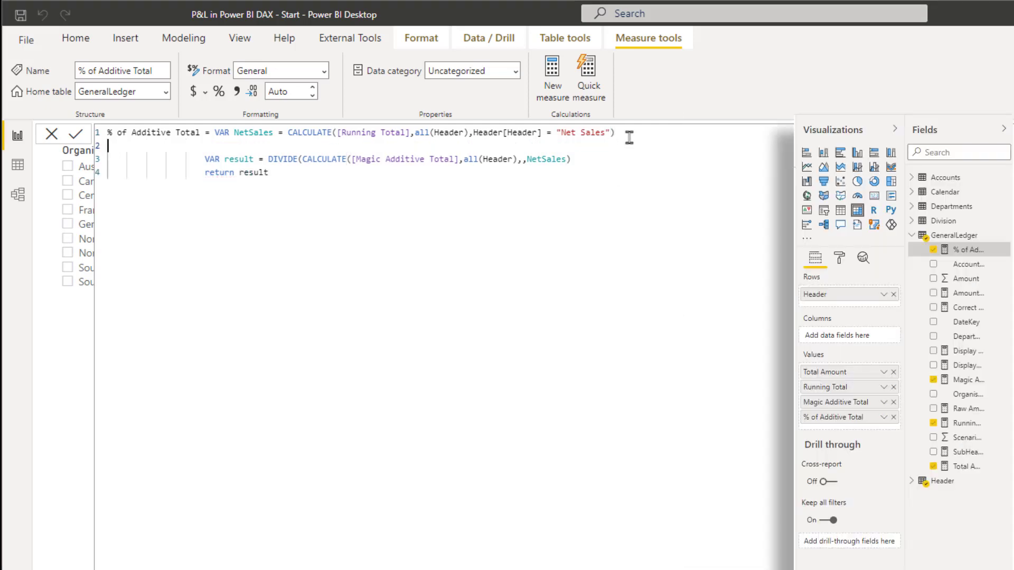
text(VAR)
text(HeaderLevel= )
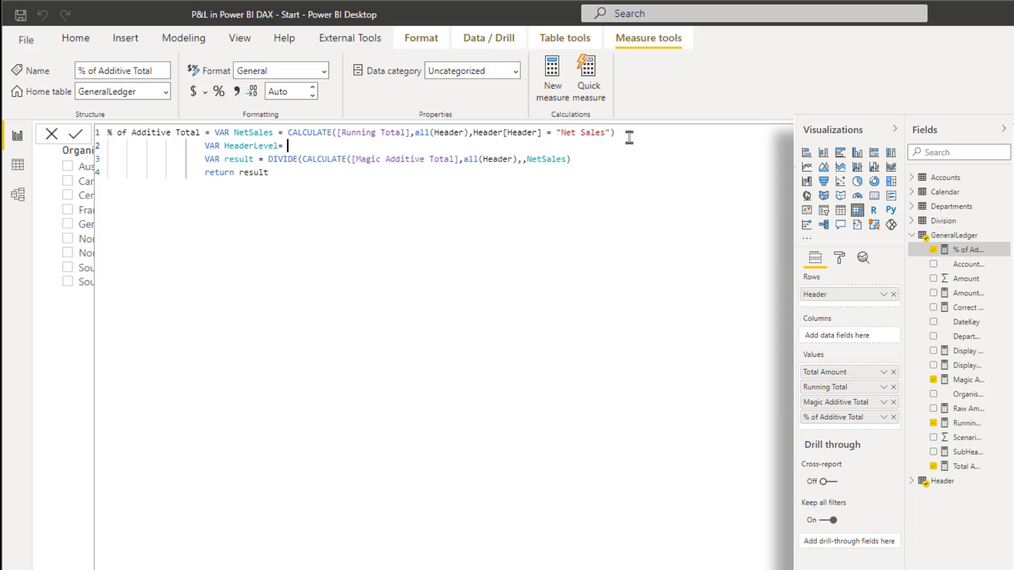
text(selec)
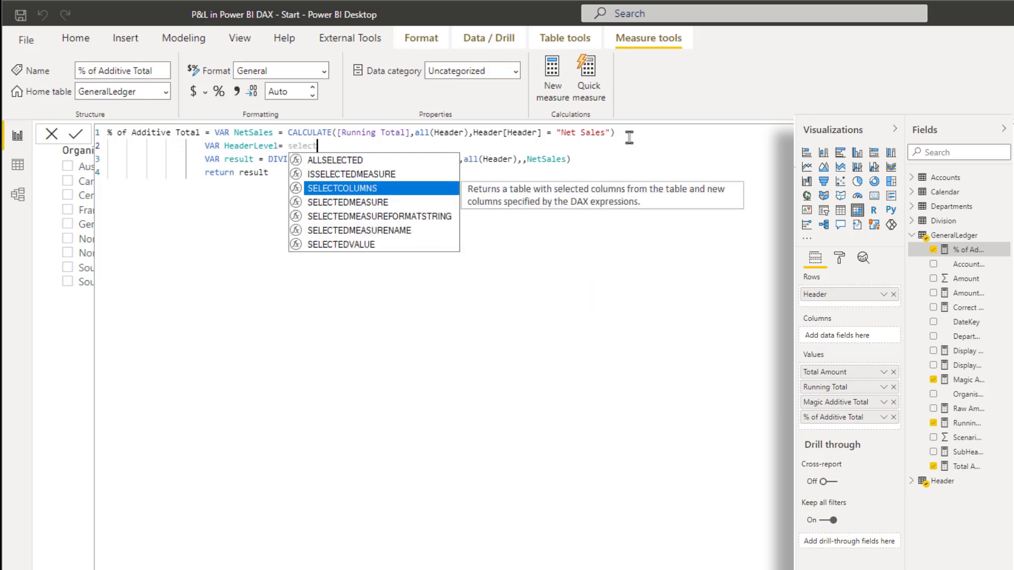
text(t)
key(Down)
key(Down)
key(Down)
key(Down)
key(Tab)
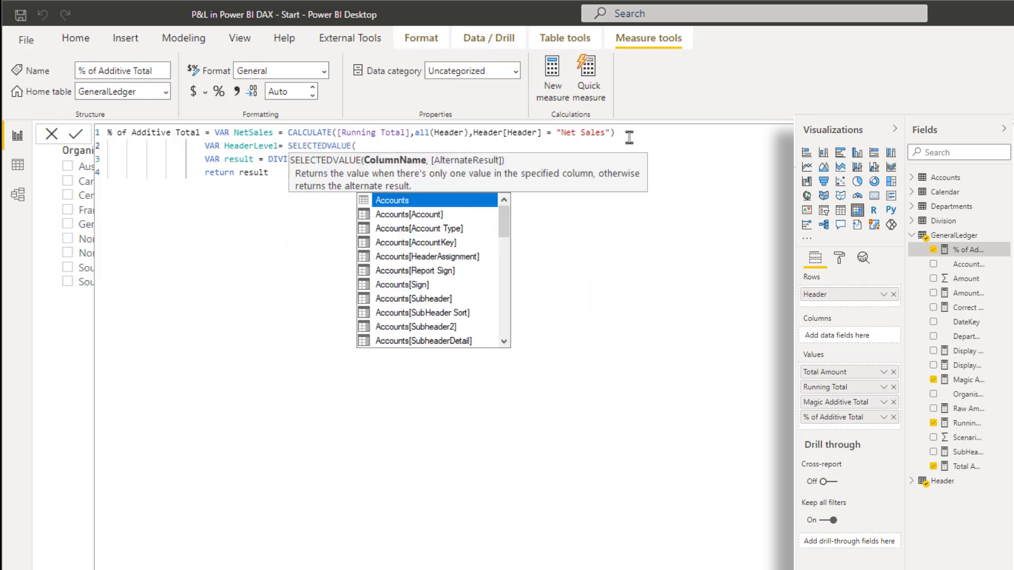
Step: Use Header[Header Sort] as the SELECTEDVALUE column and close the HeaderLevel expression
text(head)
key(Down)
key(Down)
key(Down)
key(Down)
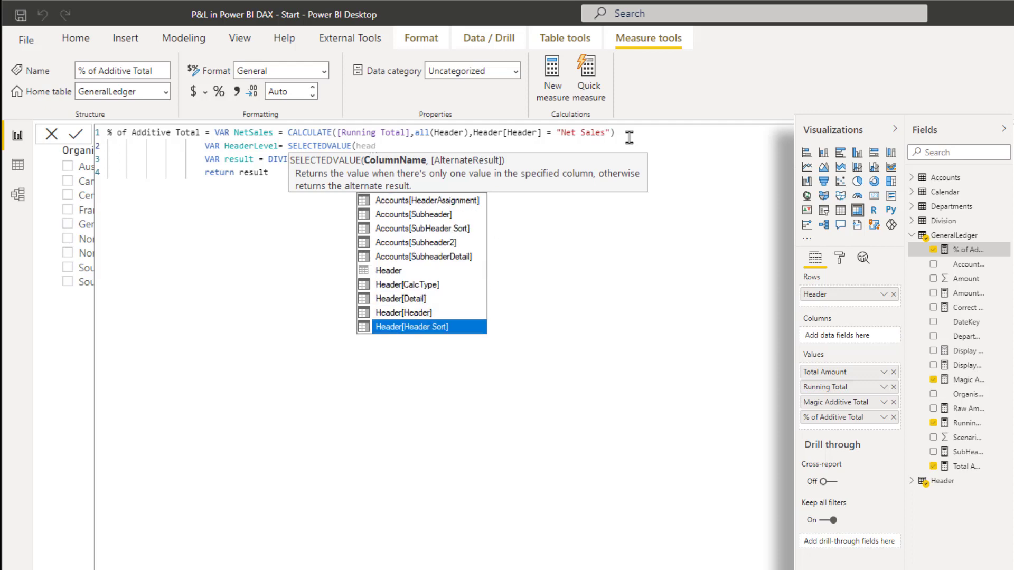
key(Tab)
text())
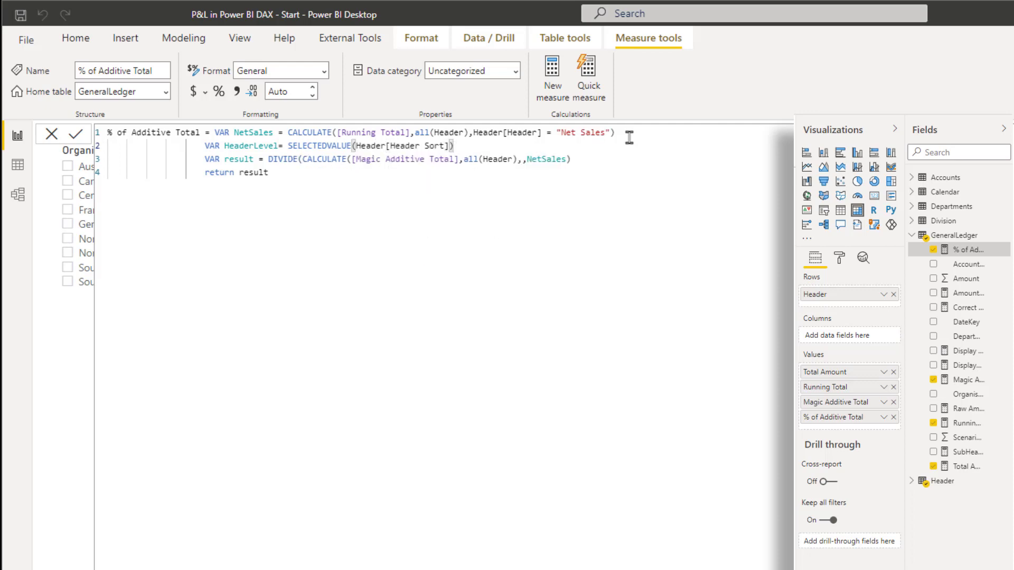
Step: Switch to the Excel workbook and examine the Order column of the header table
key(alt+Tab)
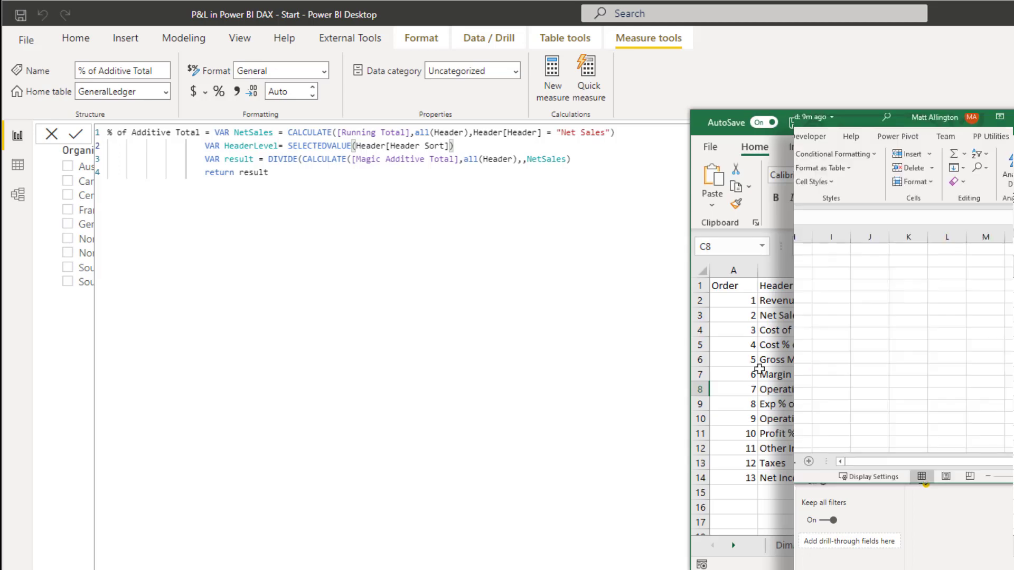
click(733, 286)
drag(736, 333, 739, 446)
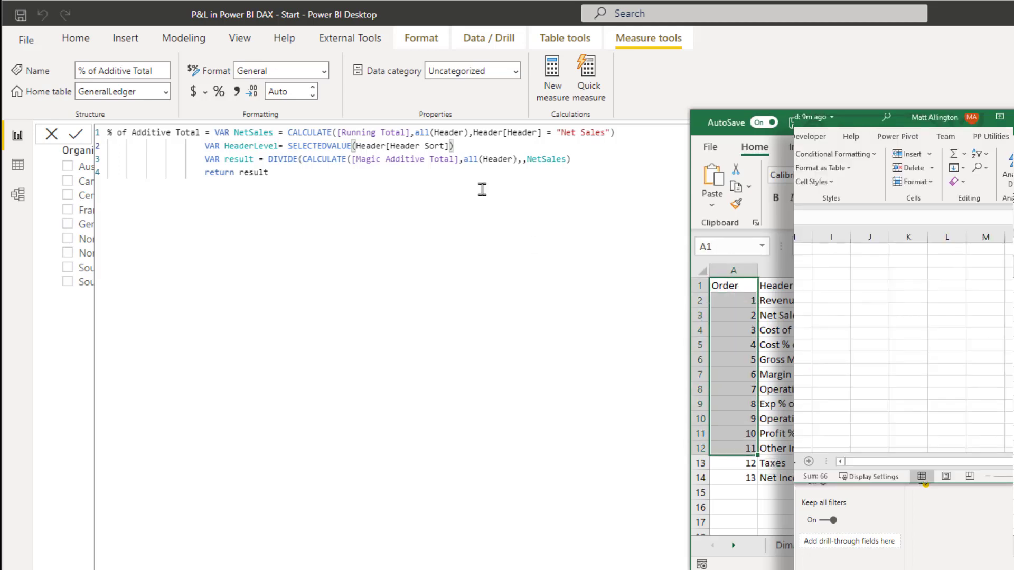
Step: Switch back to Power BI and rename the HeaderLevel variable as HeaderLevelThisStep
key(alt+Tab)
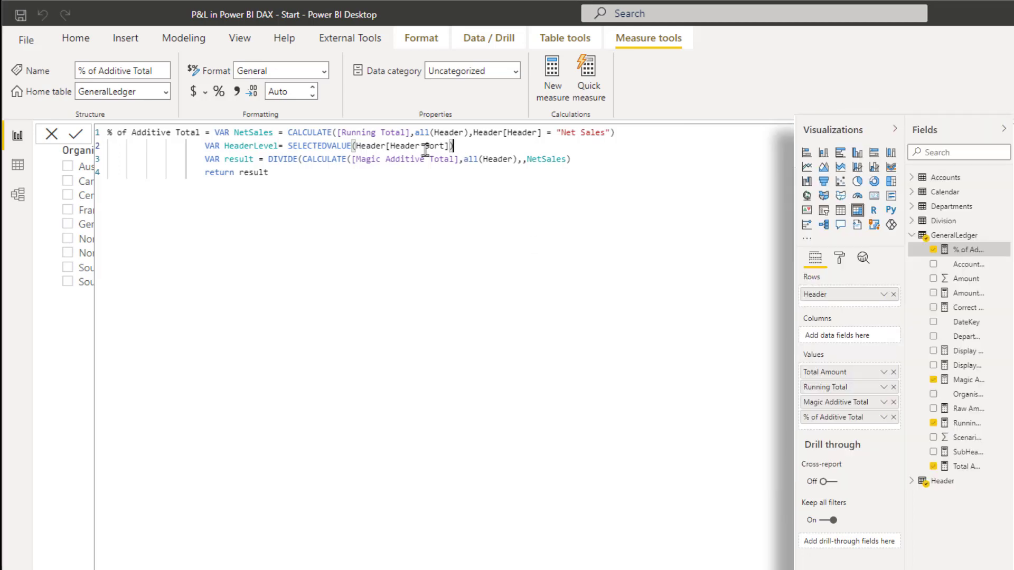
click(279, 147)
text(This)
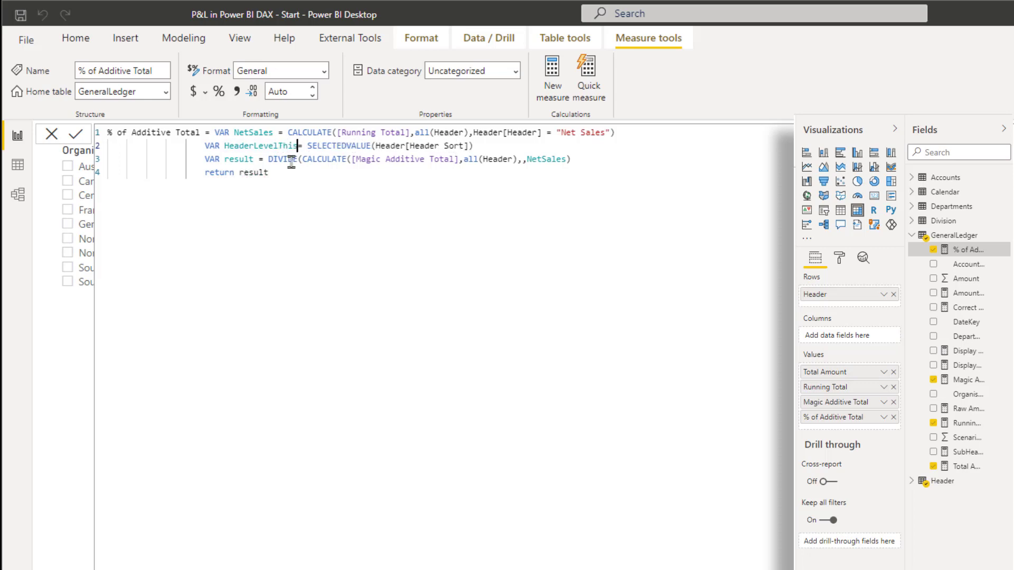
text(Step)
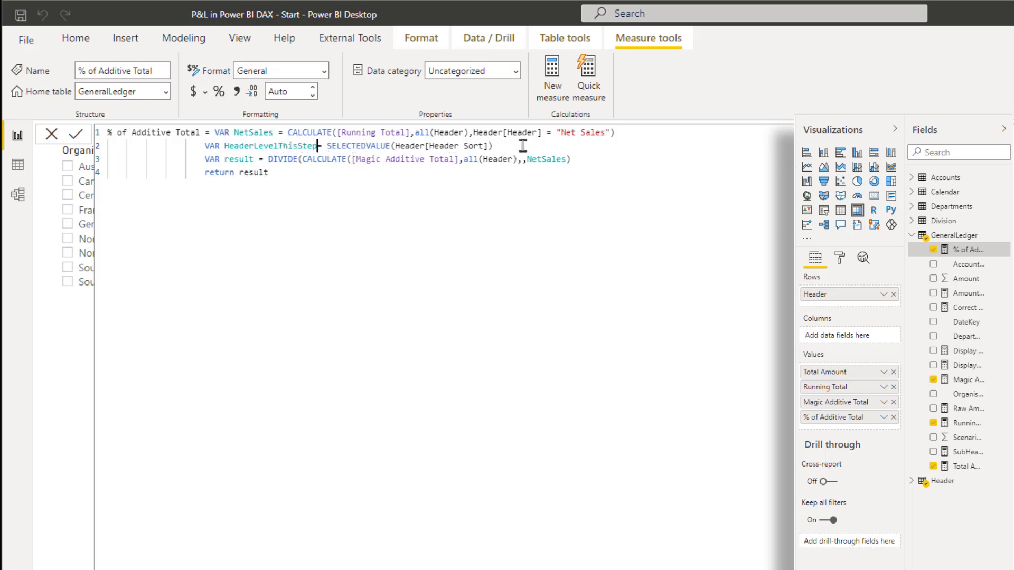
Step: Add the line VAR HeaderLevelPriorStep = HeaderLevelThisStep -1 below the HeaderLevelThisStep variable
click(523, 145)
key(shift+Return)
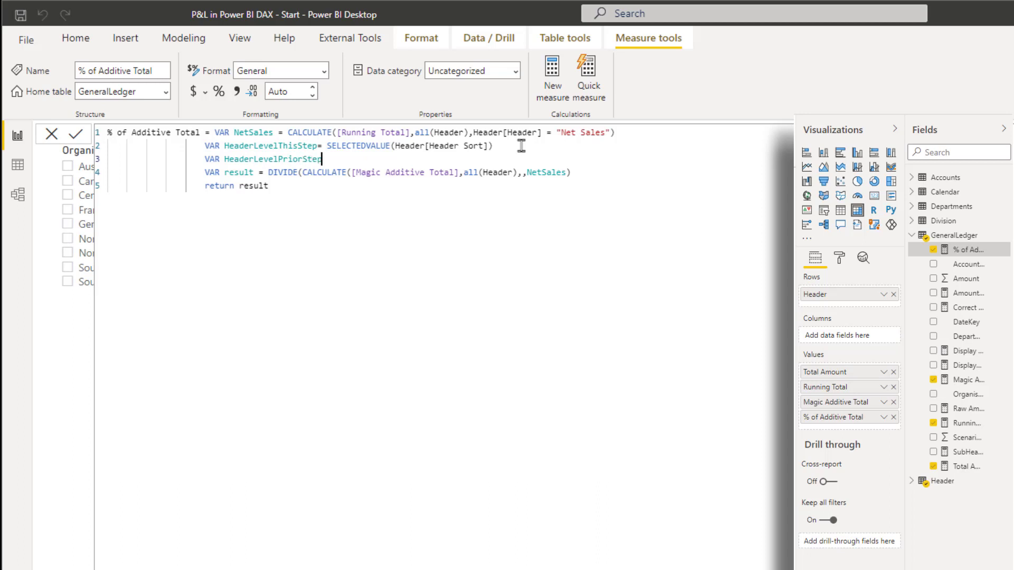
text(hea)
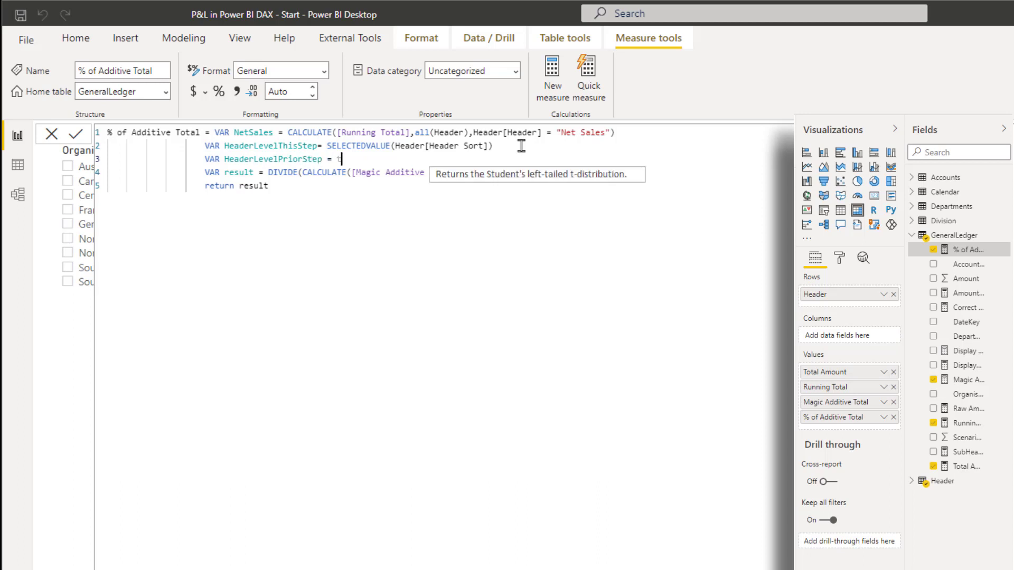
key(Tab)
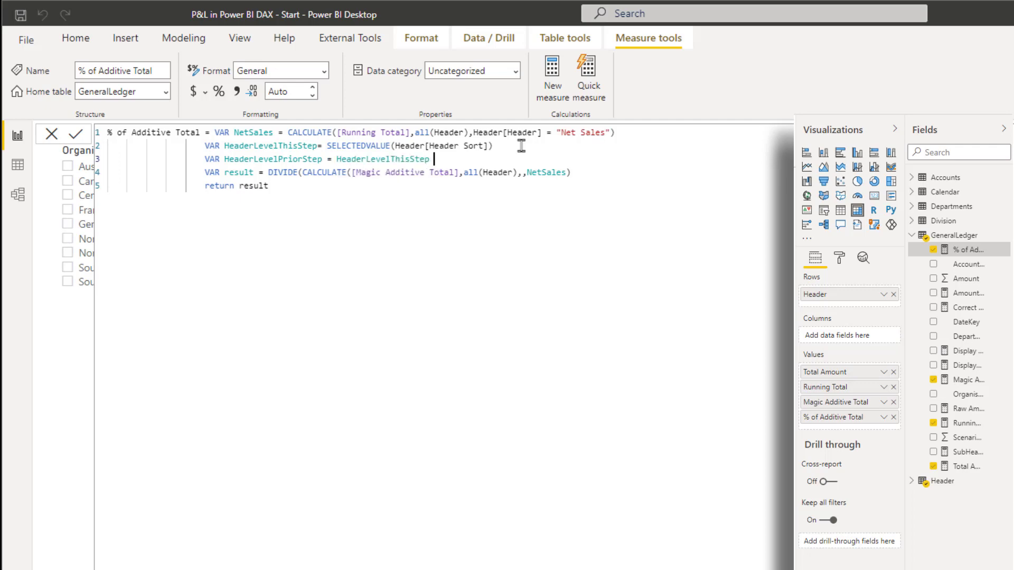
text(-1)
Step: Set the second CALCULATE filter in the result variable to Header[Header Sort]=HeaderLevelPriorStep and close the function before NetSales
click(523, 175)
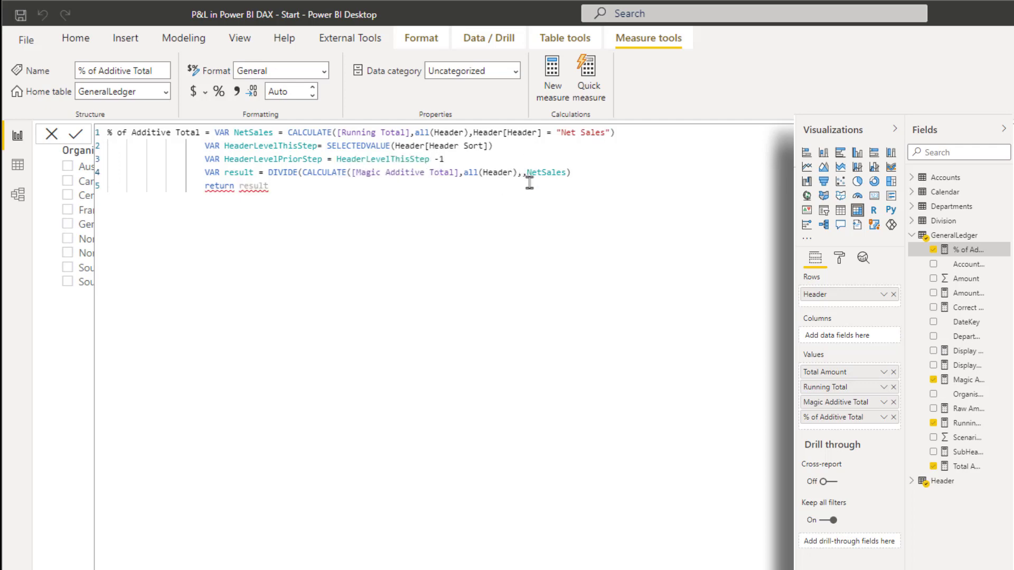
text(head)
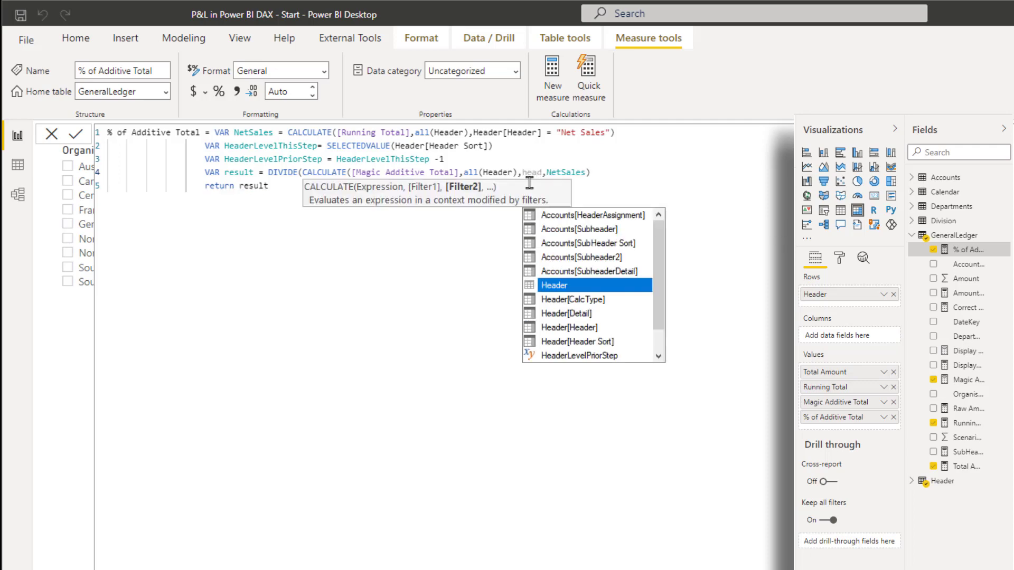
key(Down)
key(Down)
key(Tab)
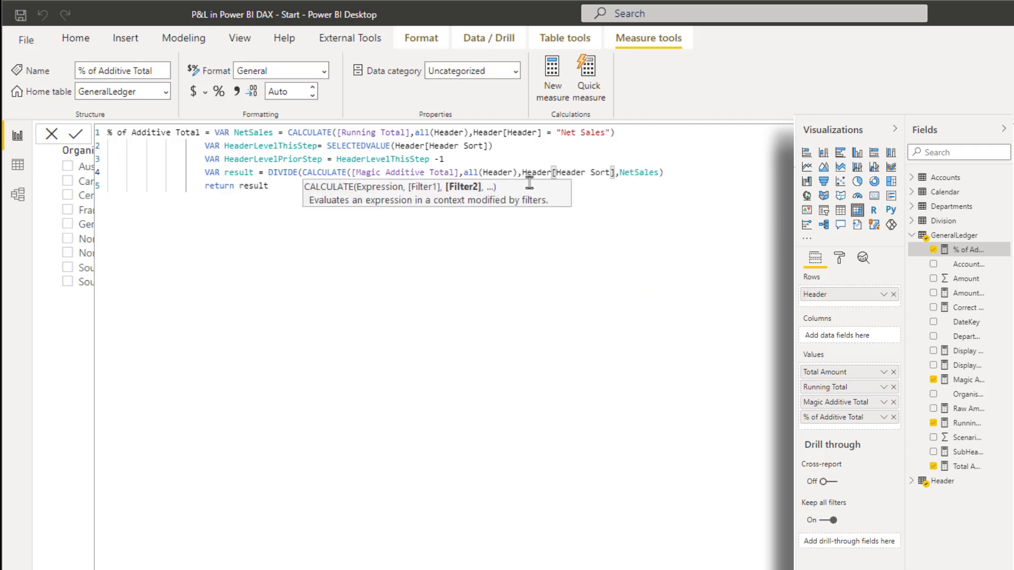
text(=prior)
key(Tab)
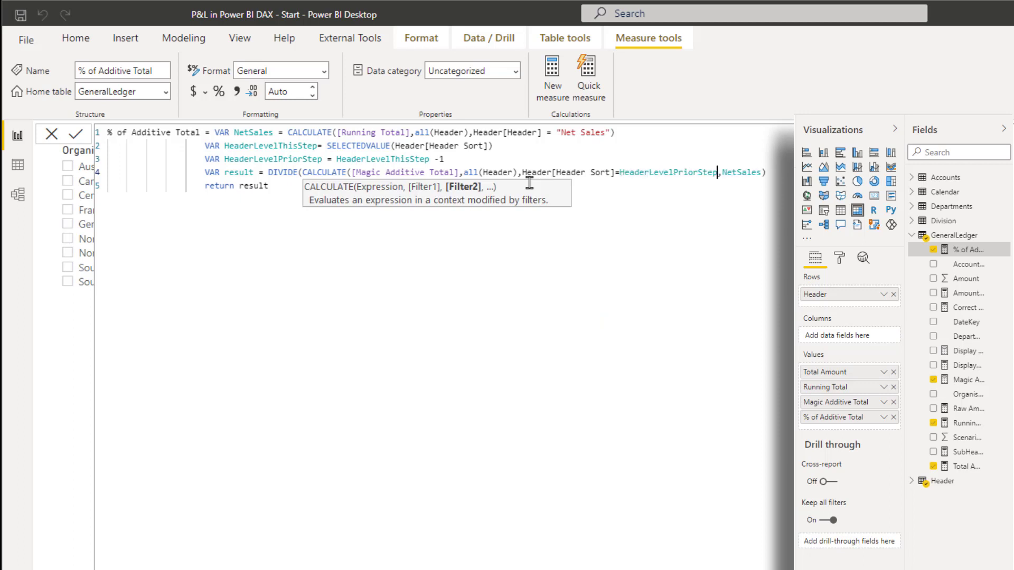
text())
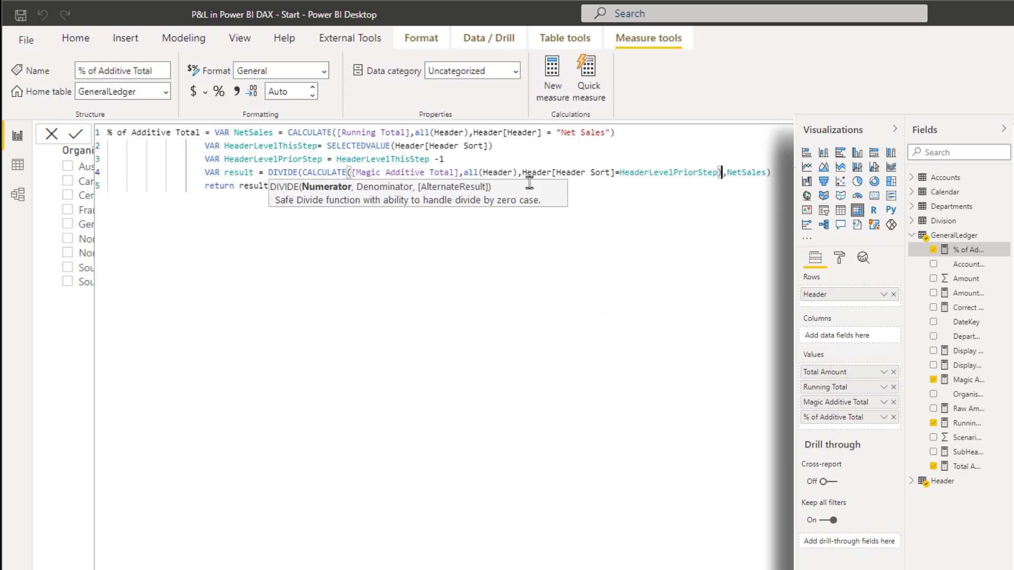
Step: Review the result and HeaderLevelPriorStep lines and commit the % of Additive Total measure formula
key(End)
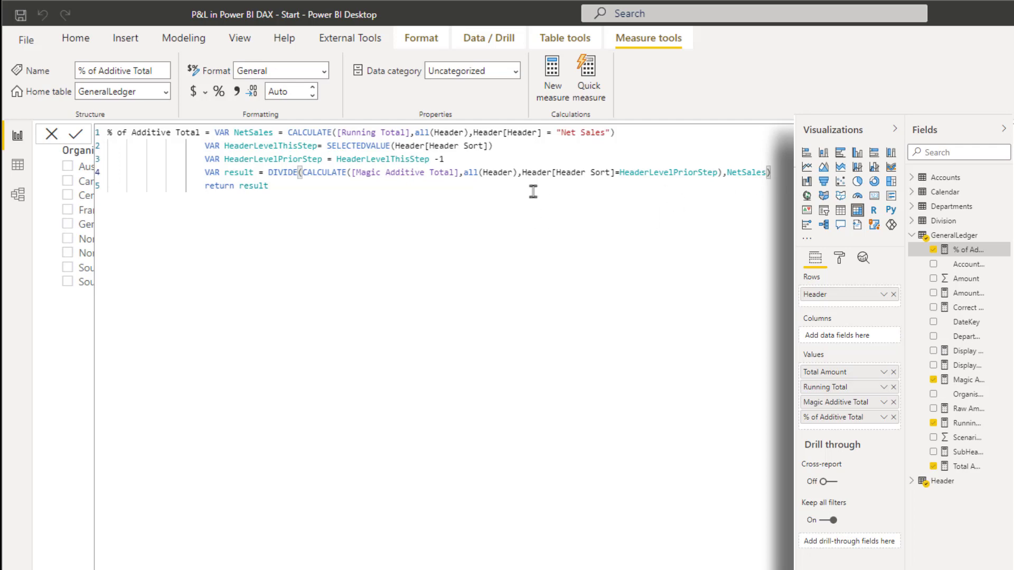
key(shift+Home)
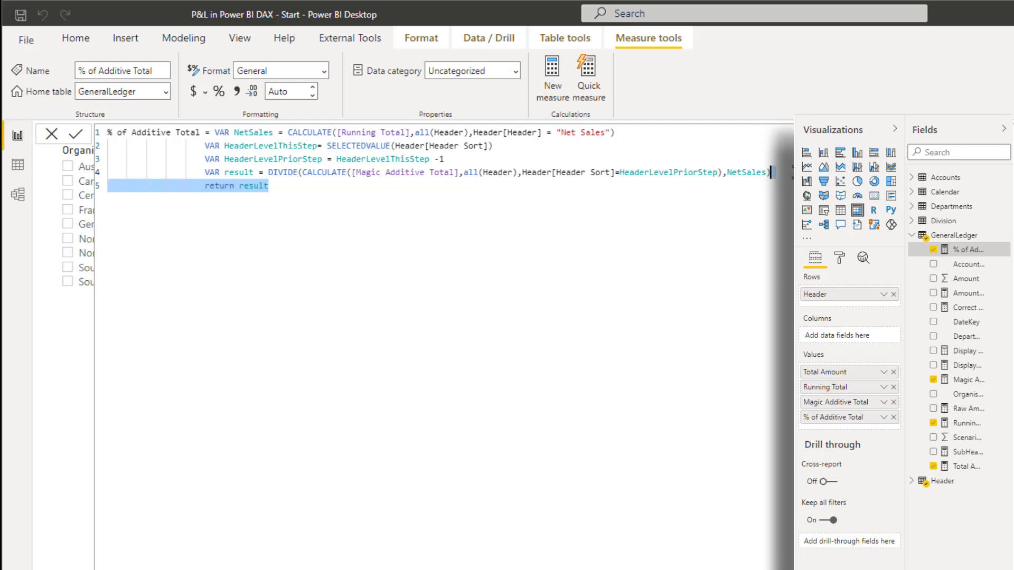
key(End)
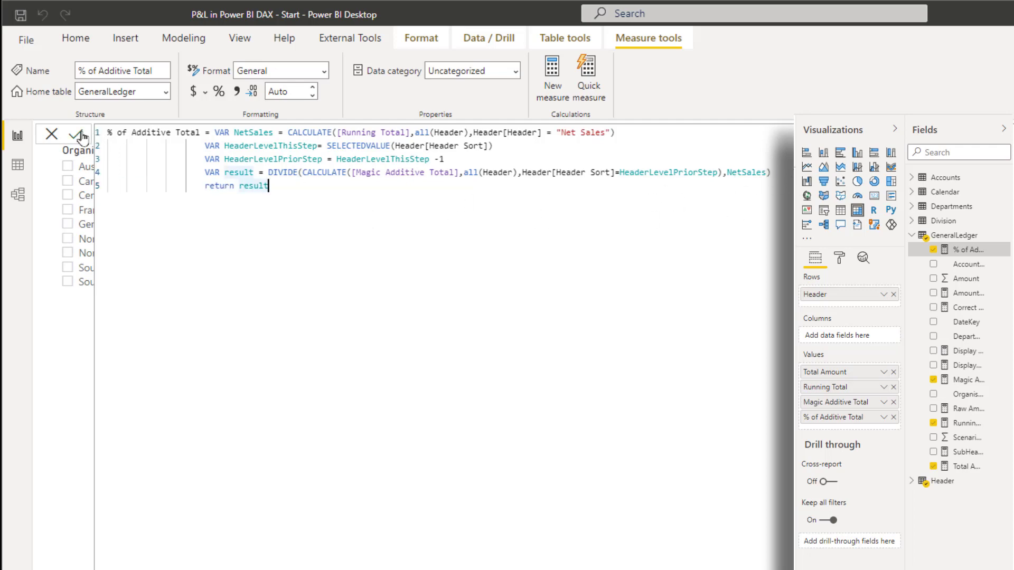
click(76, 133)
drag(338, 159, 468, 161)
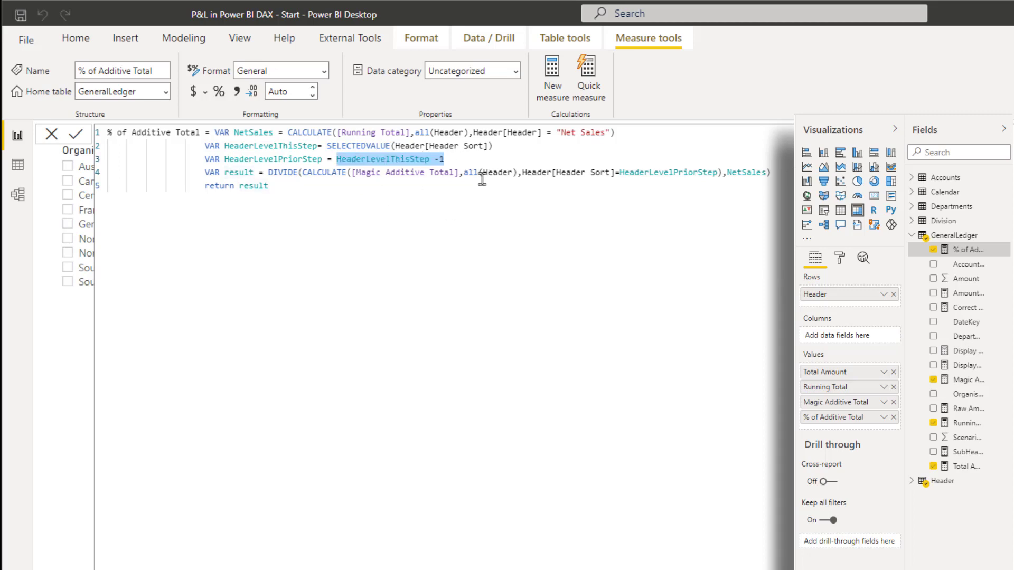
key(Return)
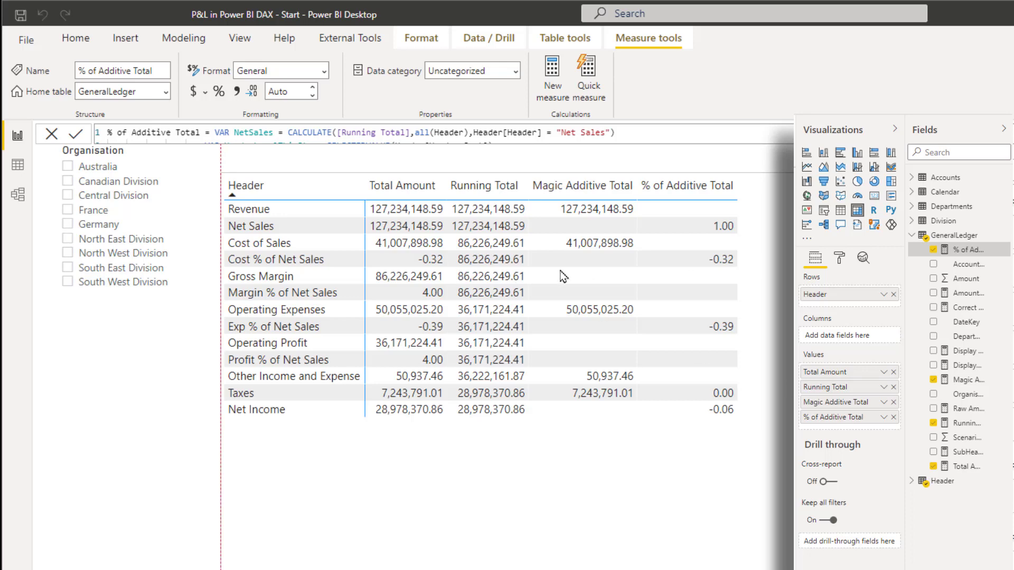
click(399, 271)
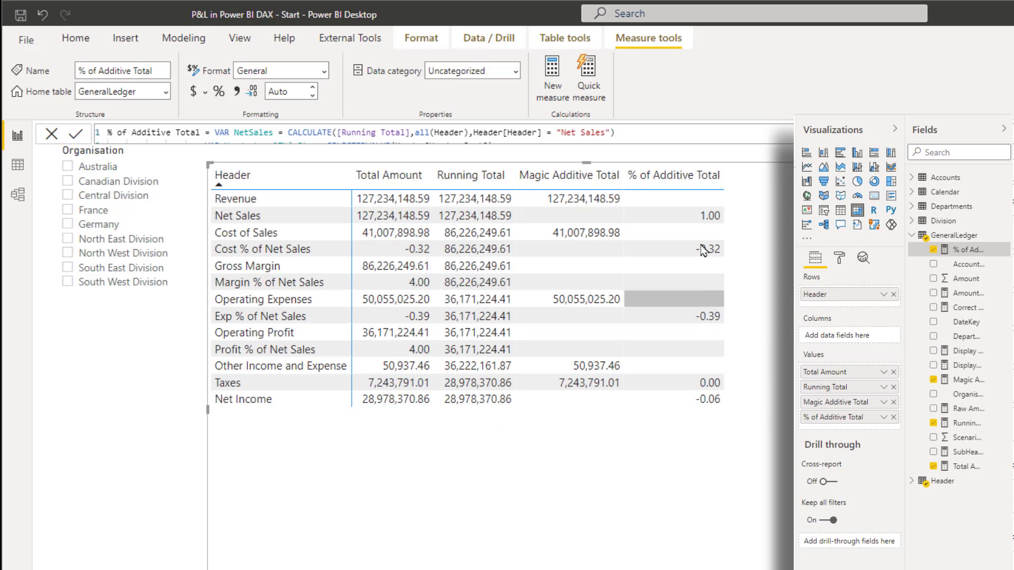
Step: Examine the Result expression of the Magic Additive Total measure and reopen the % of Additive Total formula
click(965, 381)
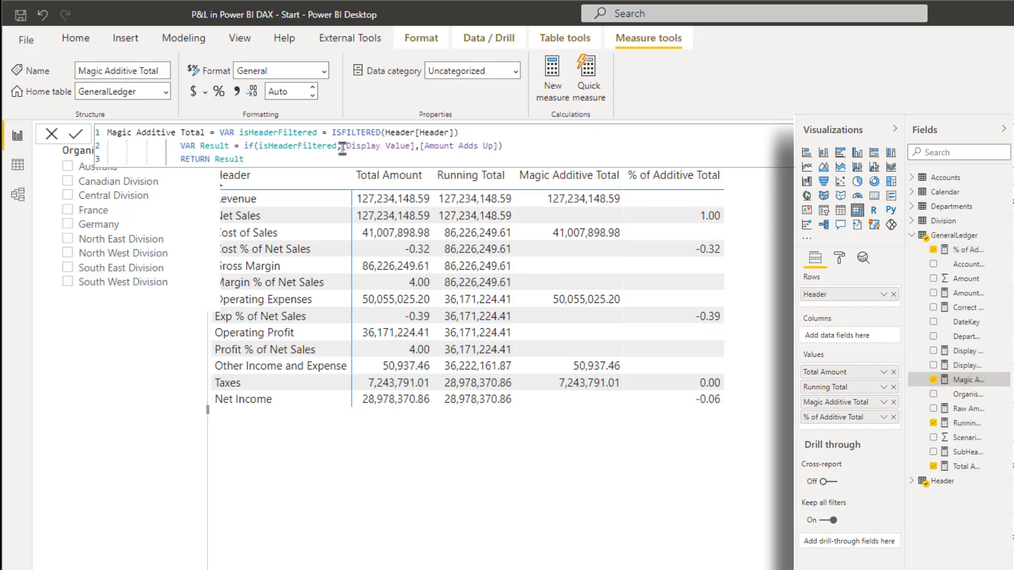
drag(341, 146, 502, 145)
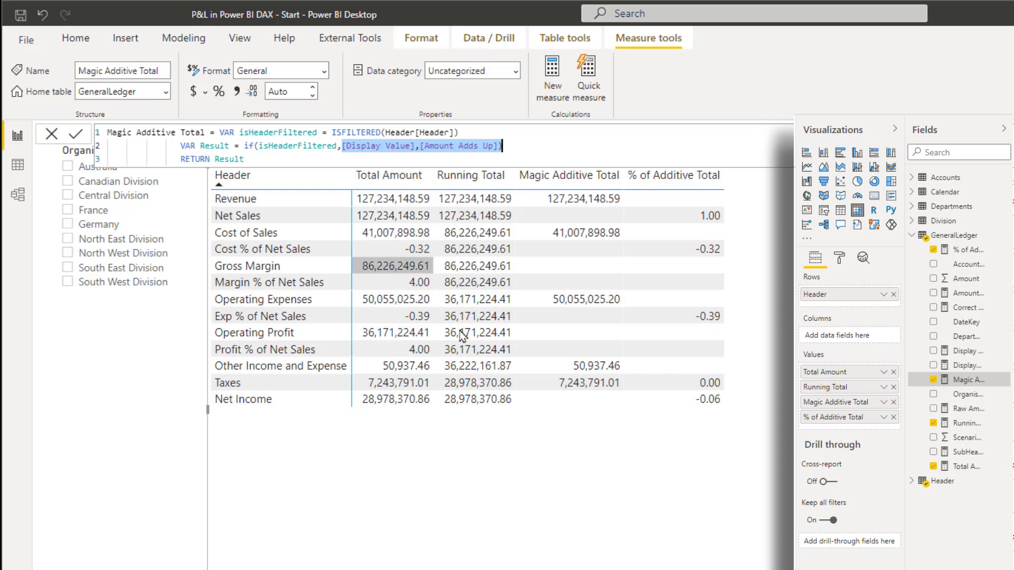
click(968, 250)
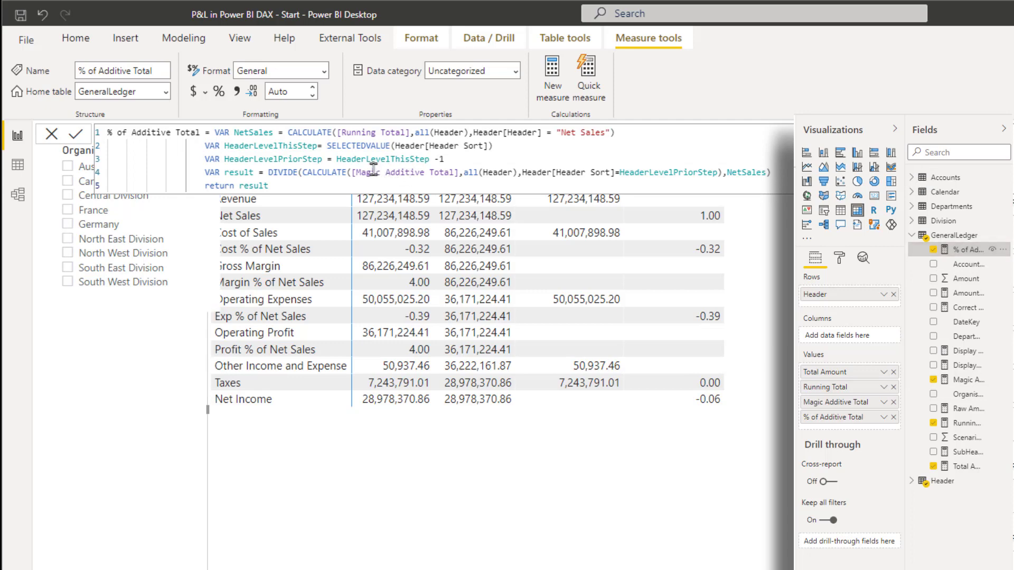
drag(371, 173, 449, 173)
click(451, 173)
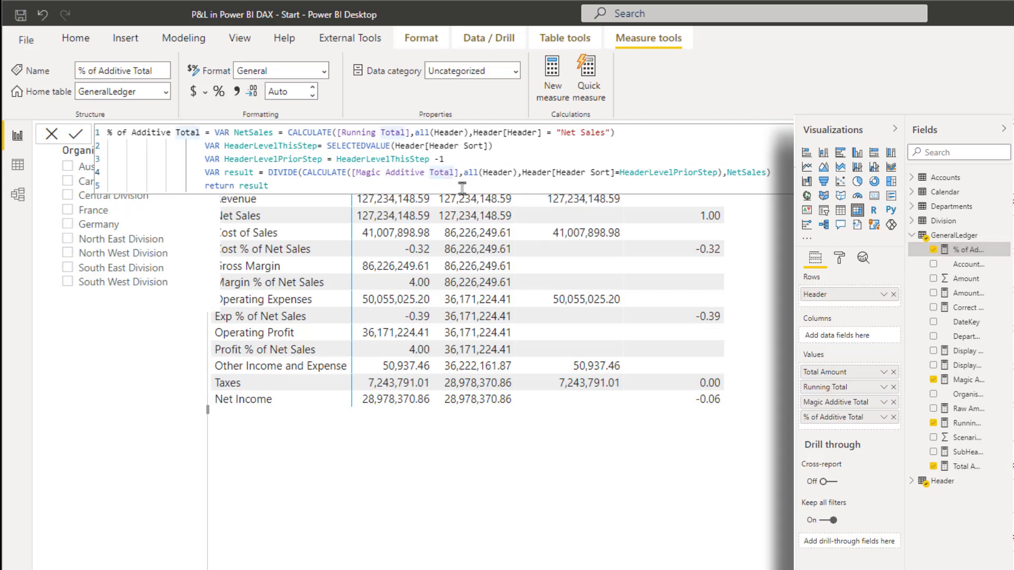
key(ctrl+End)
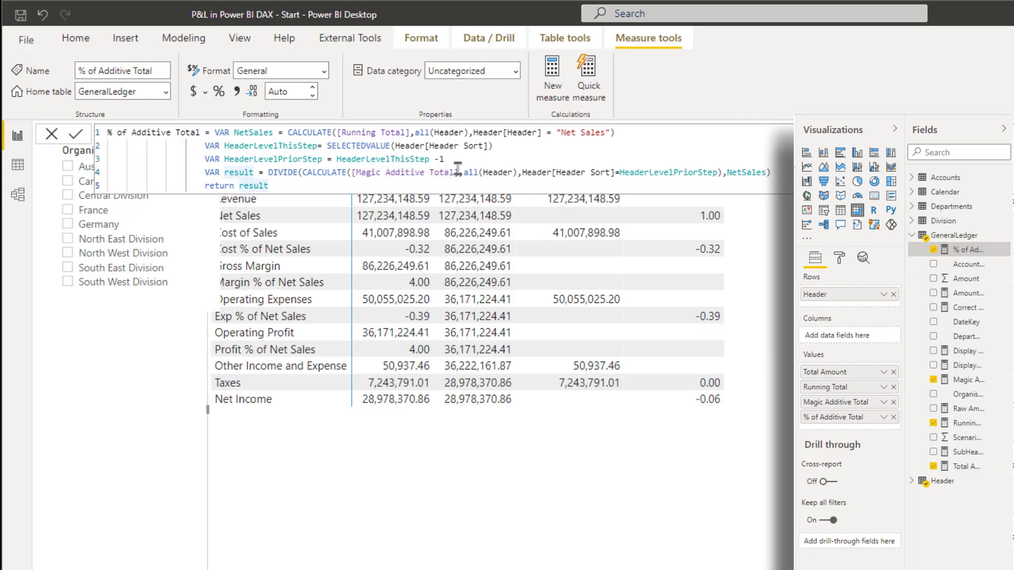
Step: Replace [Magic Additive Total] with [Display Value] in the result variable's CALCULATE and commit the % of Additive Total measure
click(459, 172)
key(BackSpace)
key(BackSpace)
key(BackSpace)
key(BackSpace)
key(BackSpace)
key(BackSpace)
key(BackSpace)
key(BackSpace)
key(BackSpace)
key(BackSpace)
key(BackSpace)
key(BackSpace)
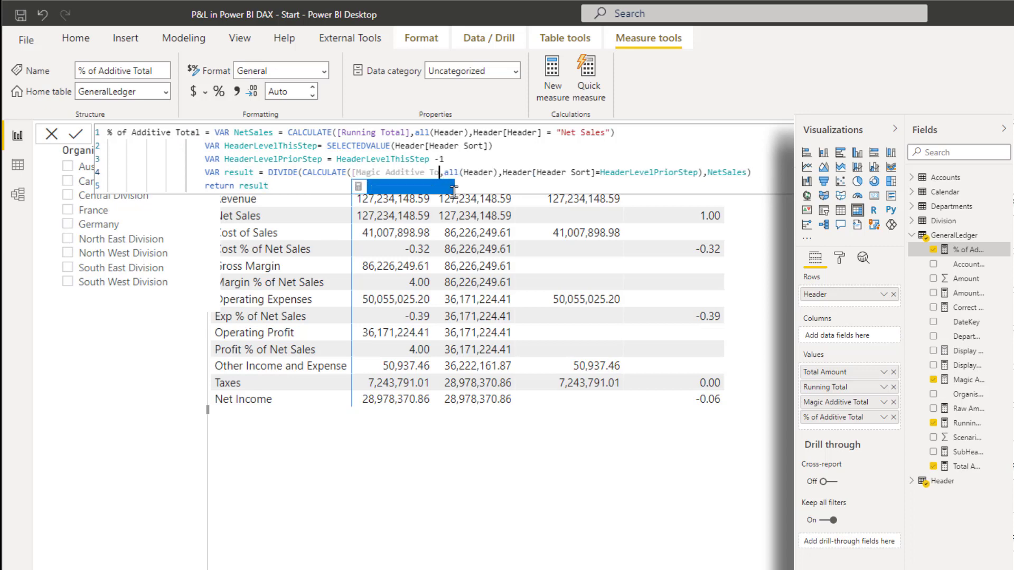
key(BackSpace)
key(BackSpace)
key(BackSpace)
key(BackSpace)
key(BackSpace)
key(BackSpace)
key(BackSpace)
key(BackSpace)
key(BackSpace)
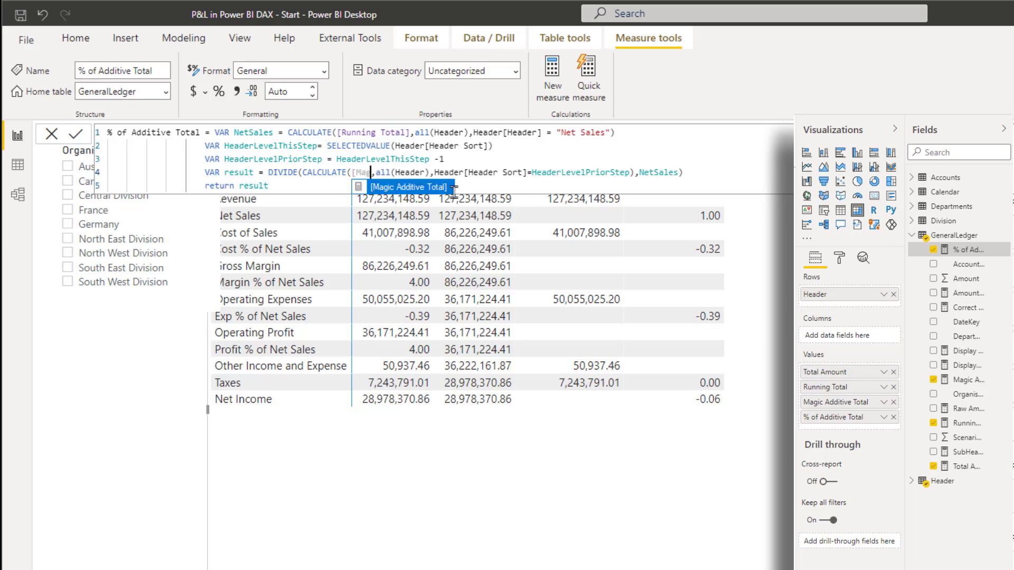
text(di)
key(Tab)
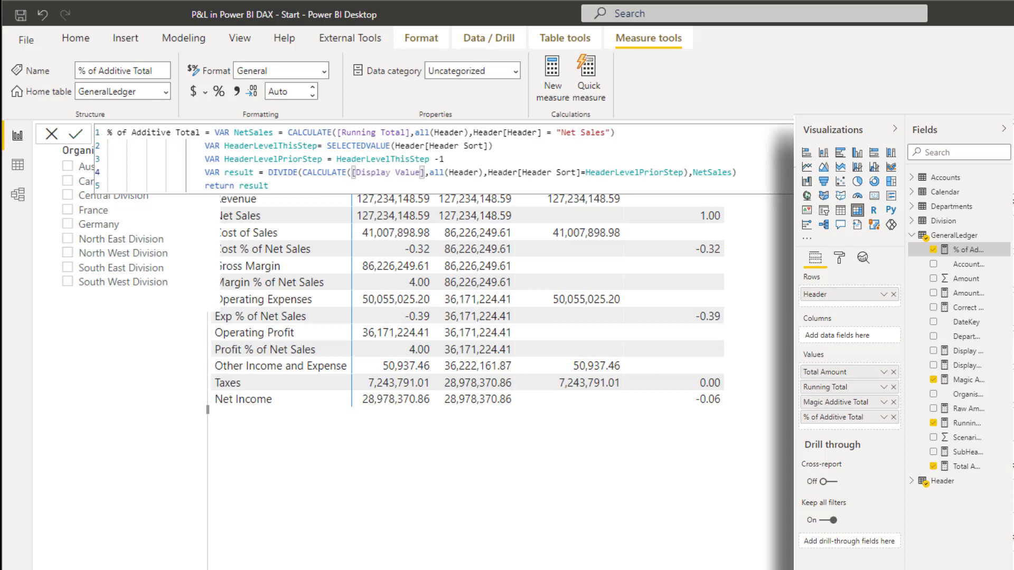
click(76, 134)
click(763, 444)
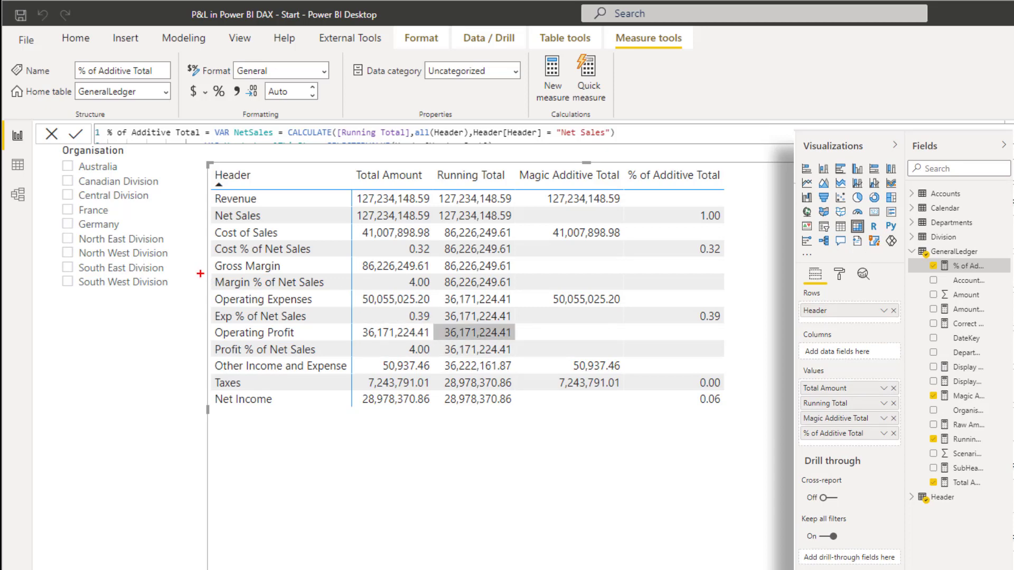
mouse_move(199, 272)
mouse_down()
mouse_move(468, 307)
mouse_move(515, 289)
mouse_up()
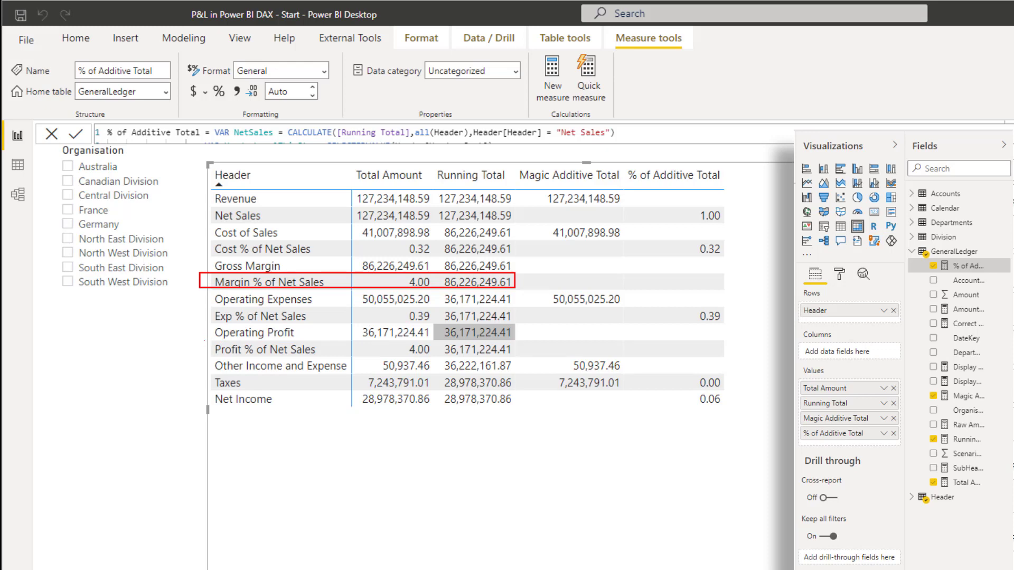
drag(204, 340, 517, 358)
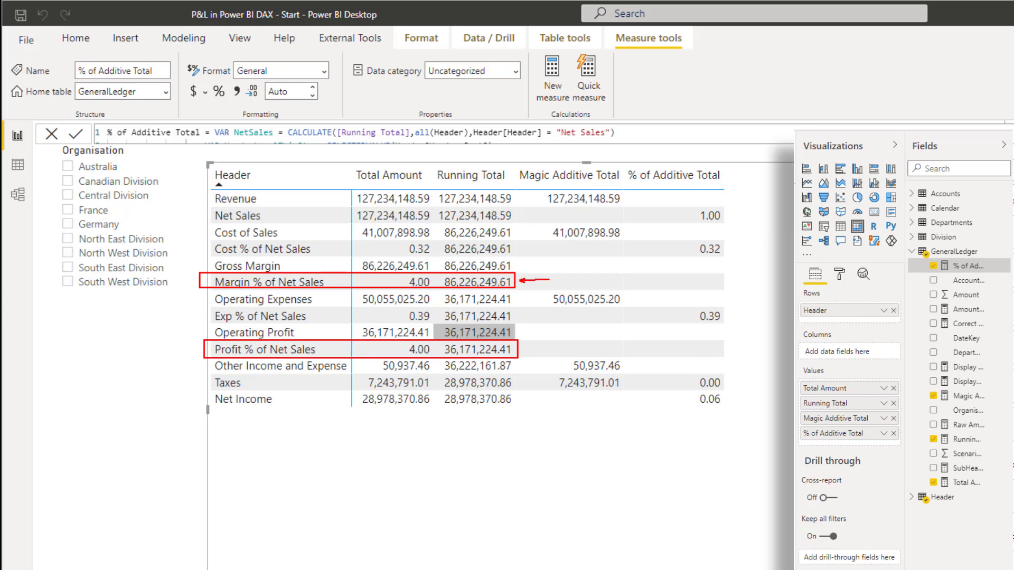
drag(433, 207, 518, 225)
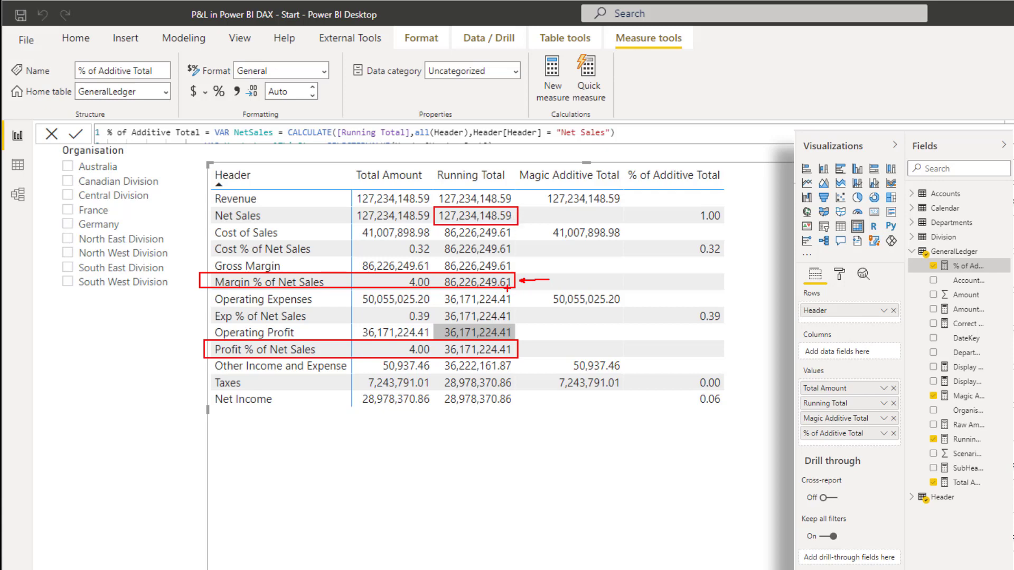
drag(191, 285, 140, 305)
drag(199, 350, 164, 360)
key(Escape)
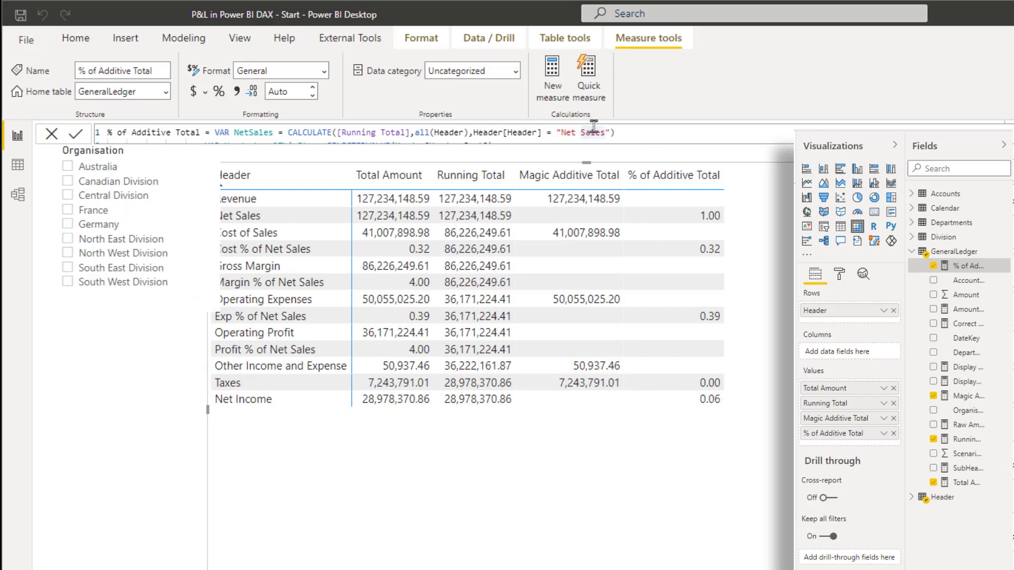
Step: Create a new GeneralLedger measure from a copy of the % of Additive Total formula and name it % of Running Total
triple_click(612, 135)
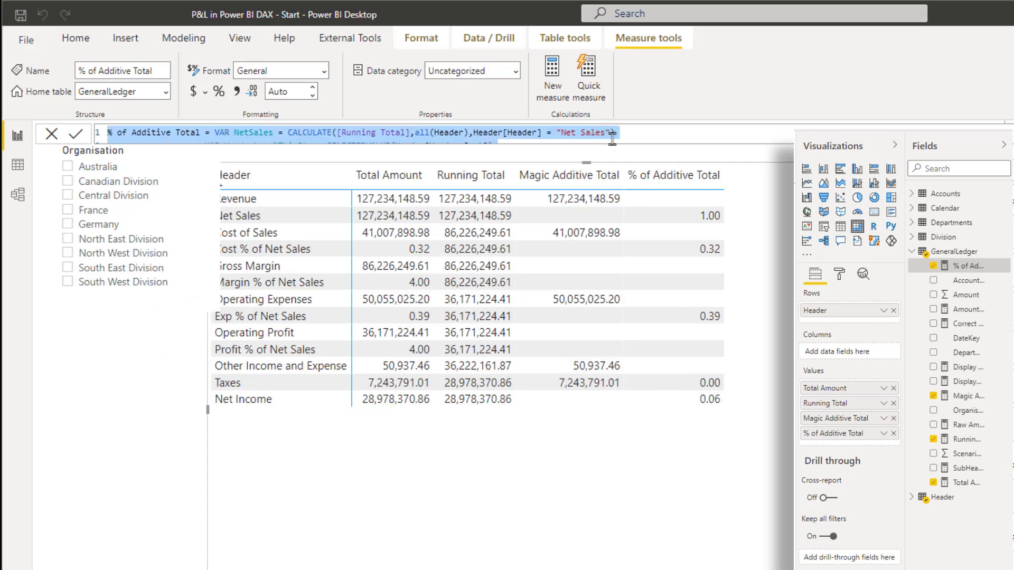
right_click(948, 269)
click(871, 277)
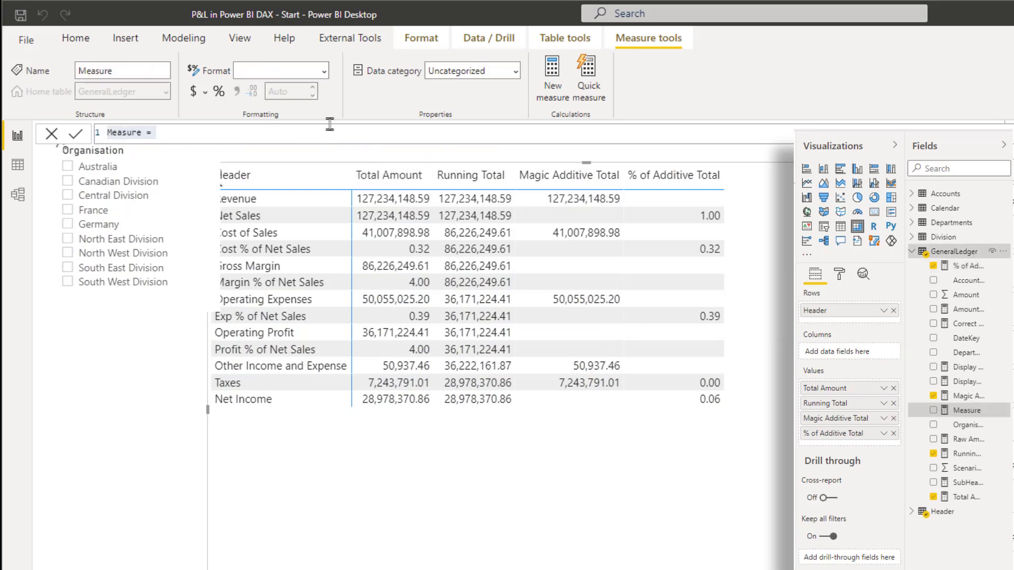
key(ctrl+v)
double_click(151, 133)
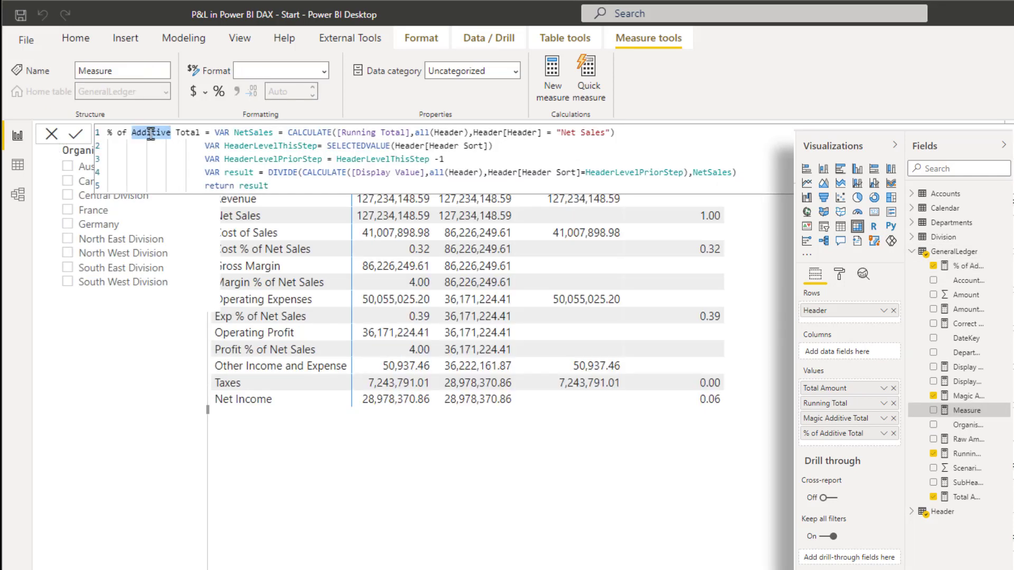
text(Running)
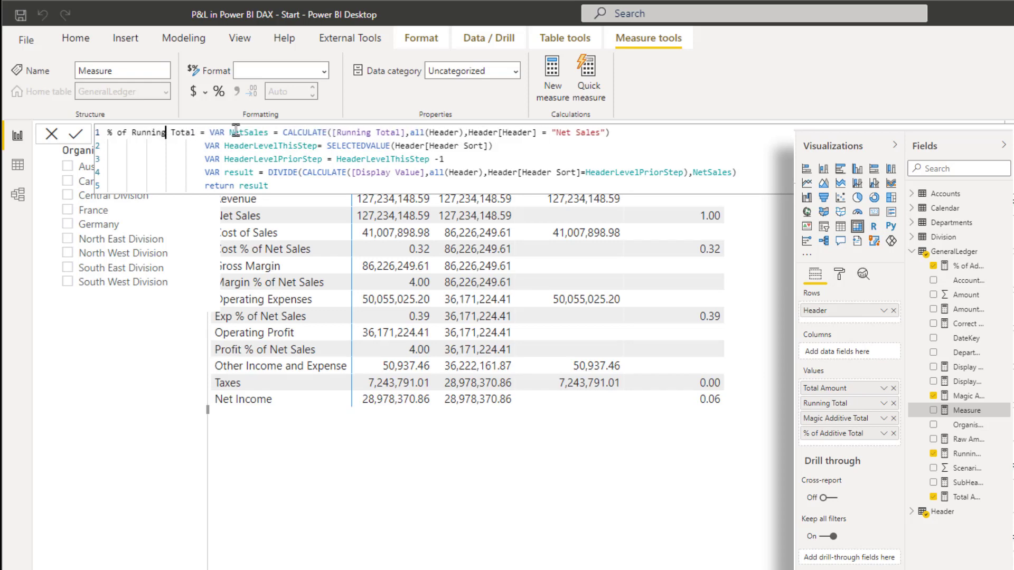
Step: Replace Display Value with Running Total as the measure evaluated in the result variable's CALCULATE
drag(231, 134, 611, 133)
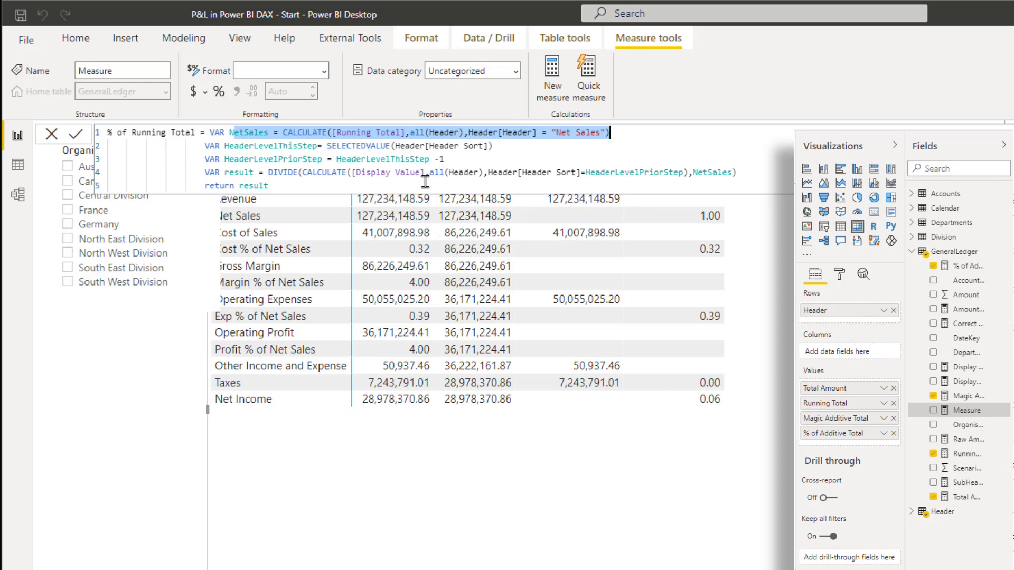
click(378, 173)
double_click(377, 174)
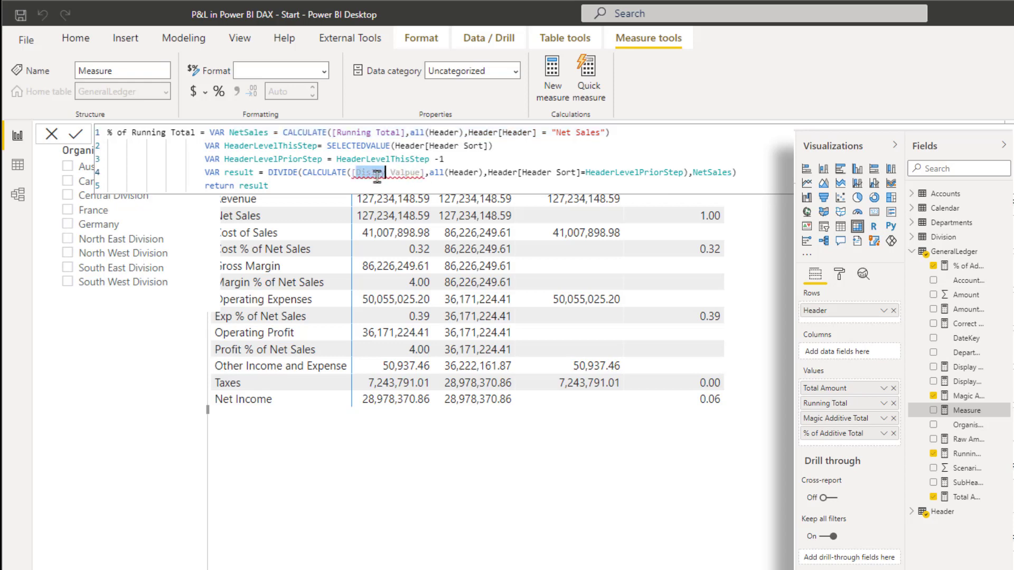
drag(377, 173, 421, 175)
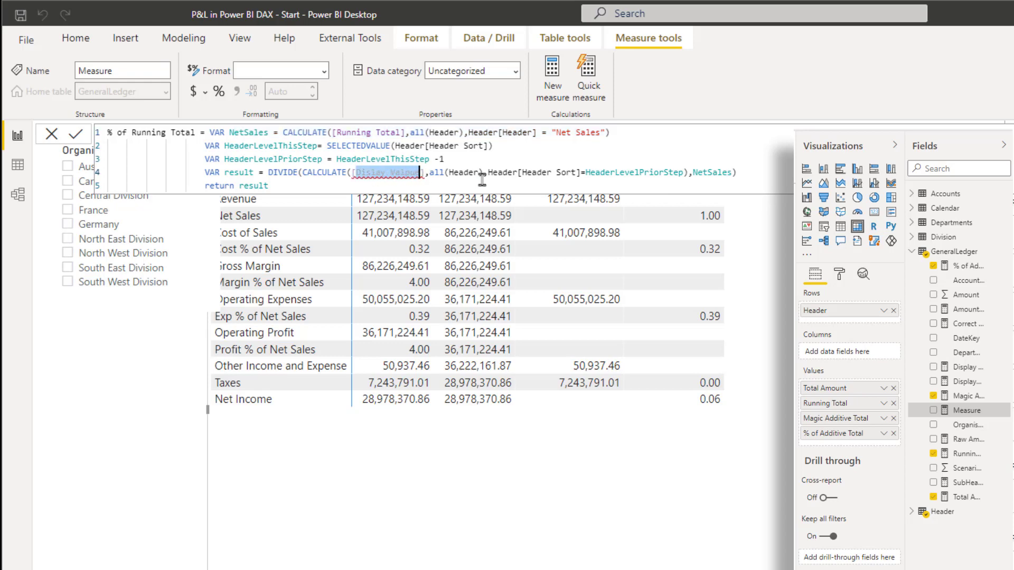
text(Running Total)
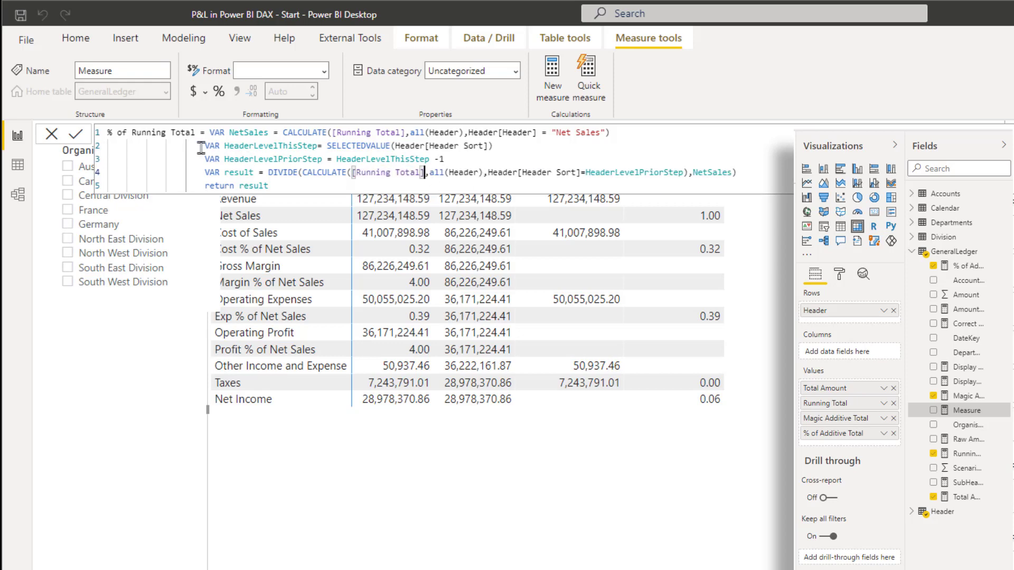
Step: Comment out the HeaderLevelThisStep and HeaderLevelPriorStep variable lines in the % of Running Total formula
drag(201, 148, 505, 158)
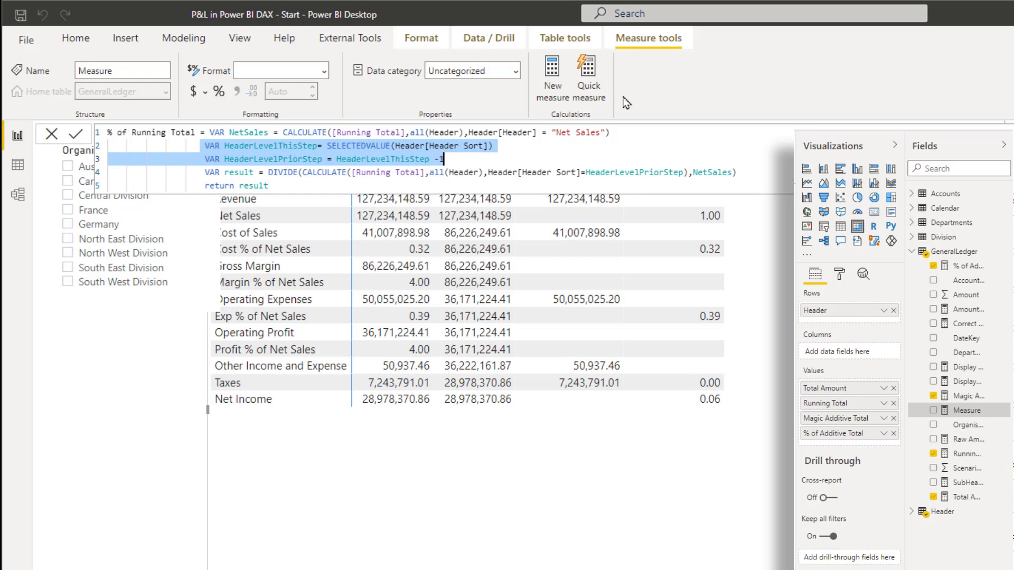
key(ctrl+slash)
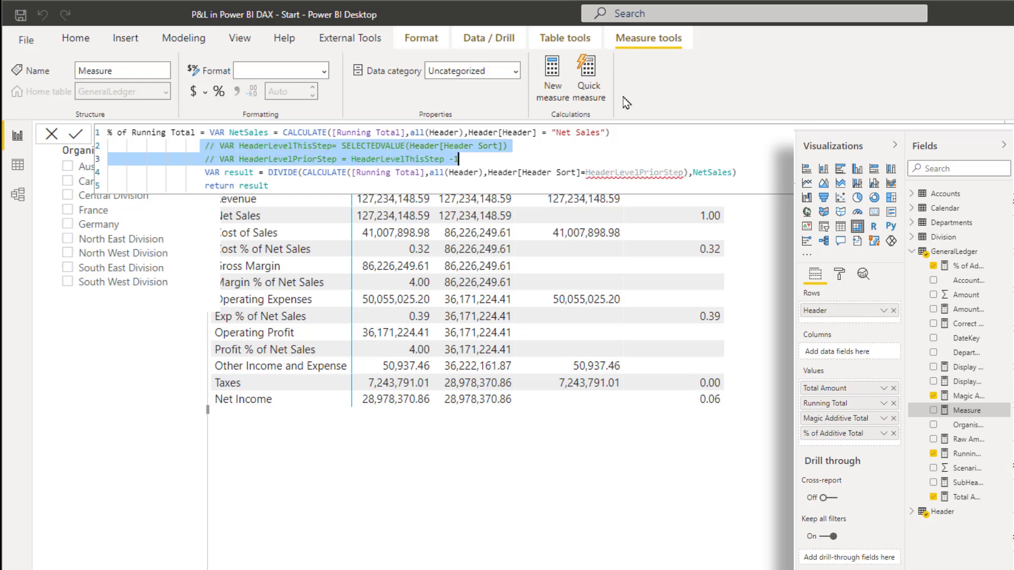
click(542, 147)
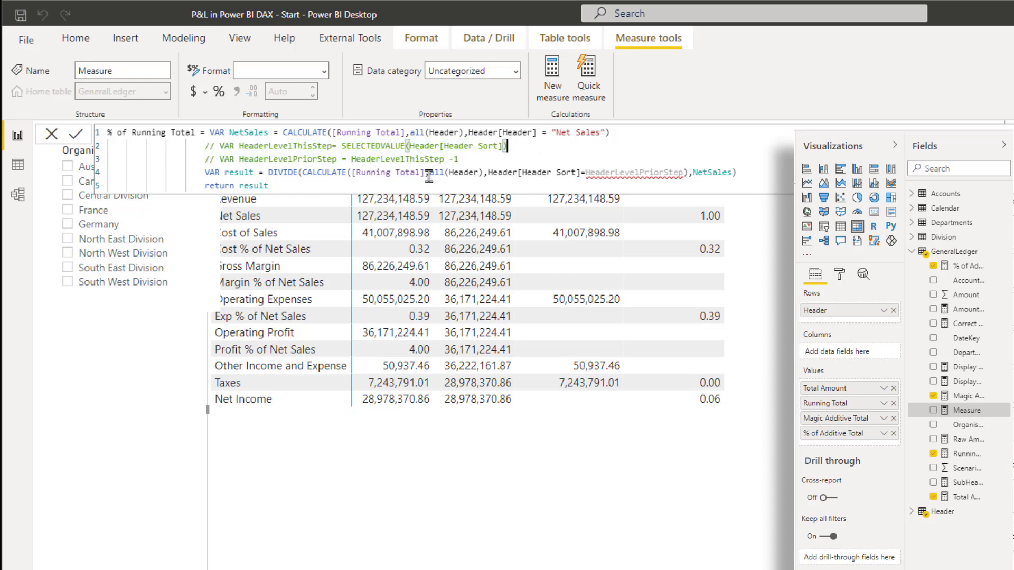
Step: Remove the Header filters and the CALCULATE wrapper so the result variable reads DIVIDE([Running Total],NetSales)
drag(428, 173, 685, 173)
key(BackSpace)
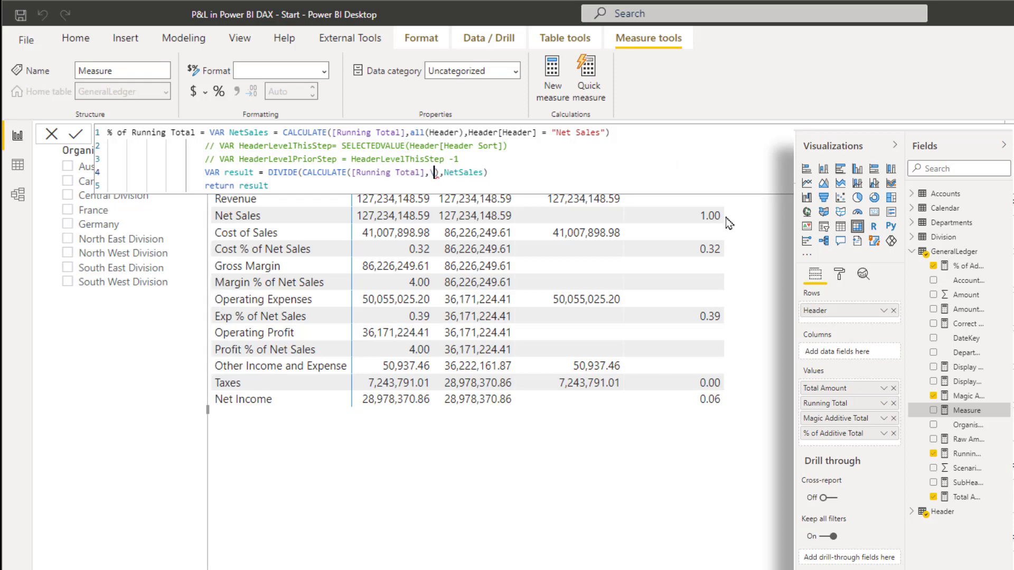
key(Delete)
key(BackSpace)
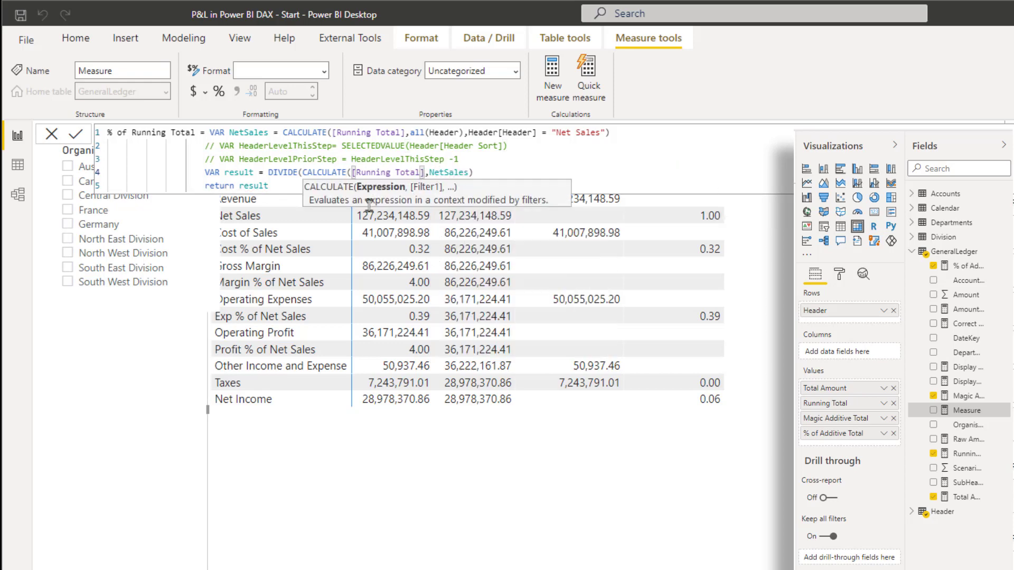
drag(353, 173, 308, 173)
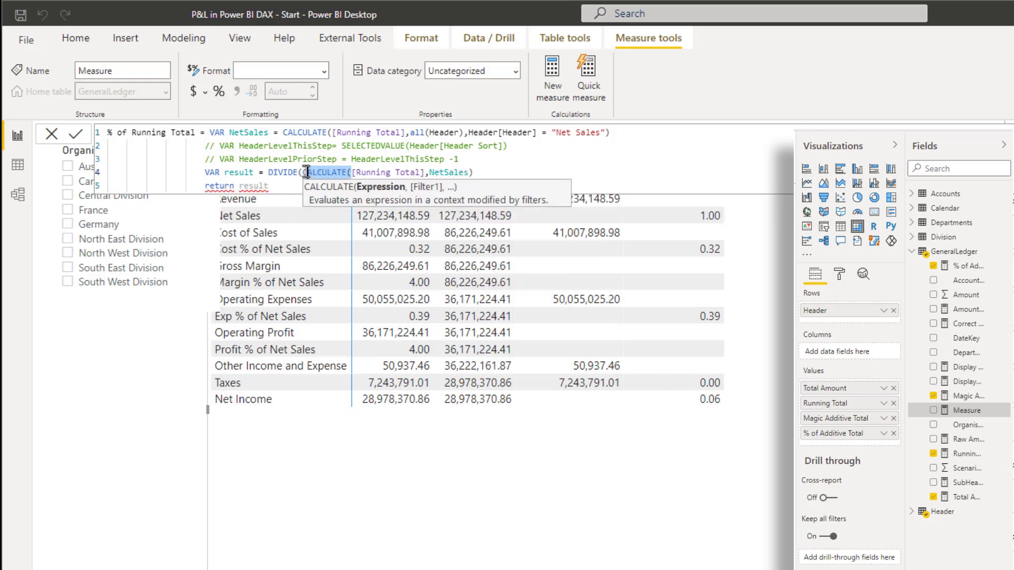
key(BackSpace)
key(BackSpace)
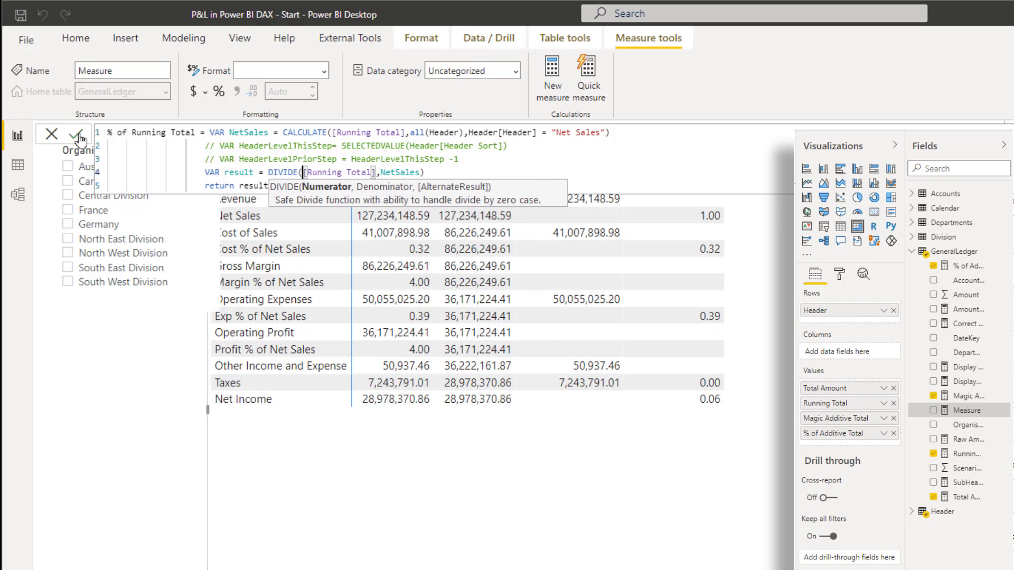
click(572, 157)
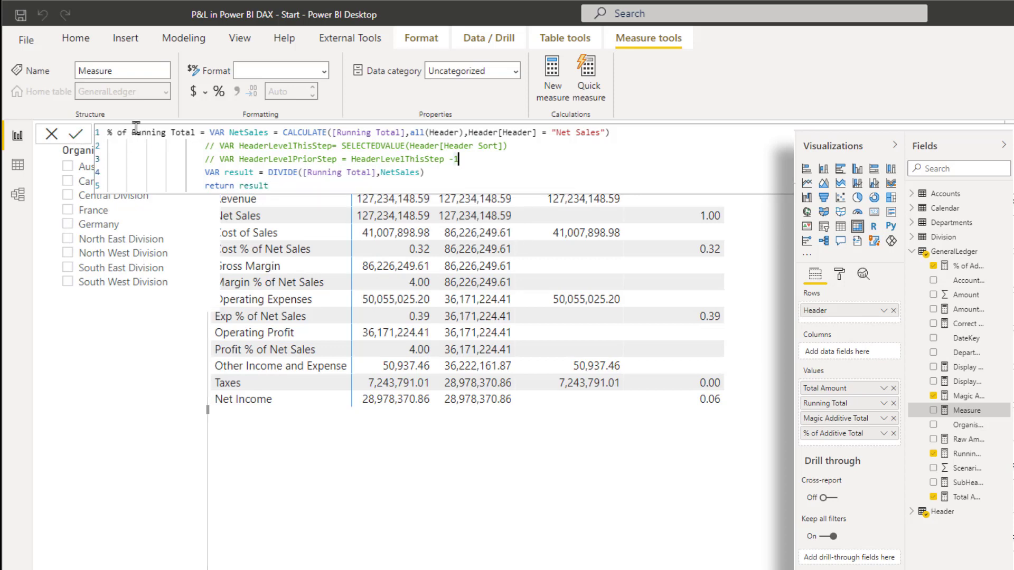
Step: Commit the % of Running Total measure and add it to the matrix values below % of Additive Total
click(77, 136)
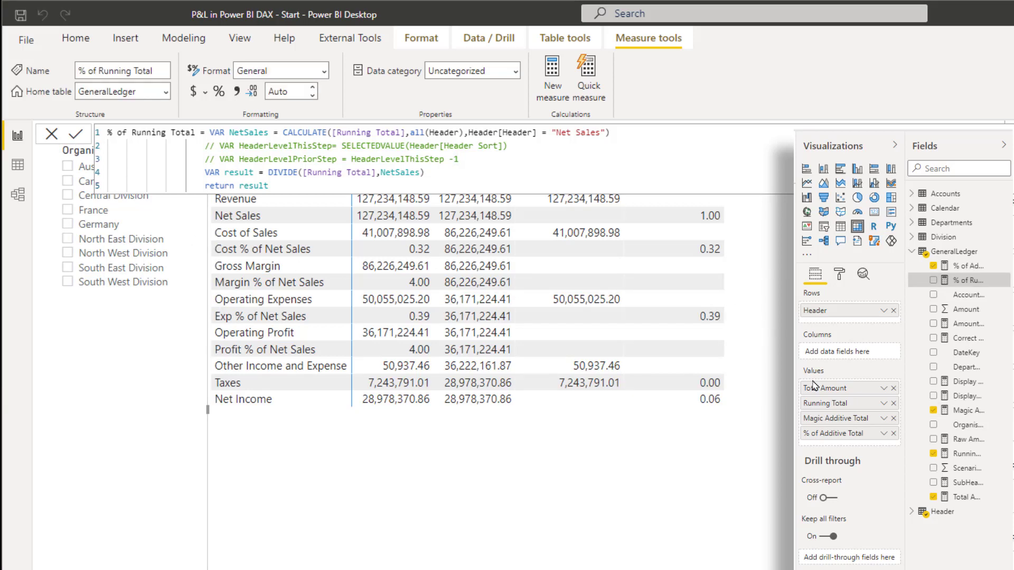
drag(968, 280, 851, 450)
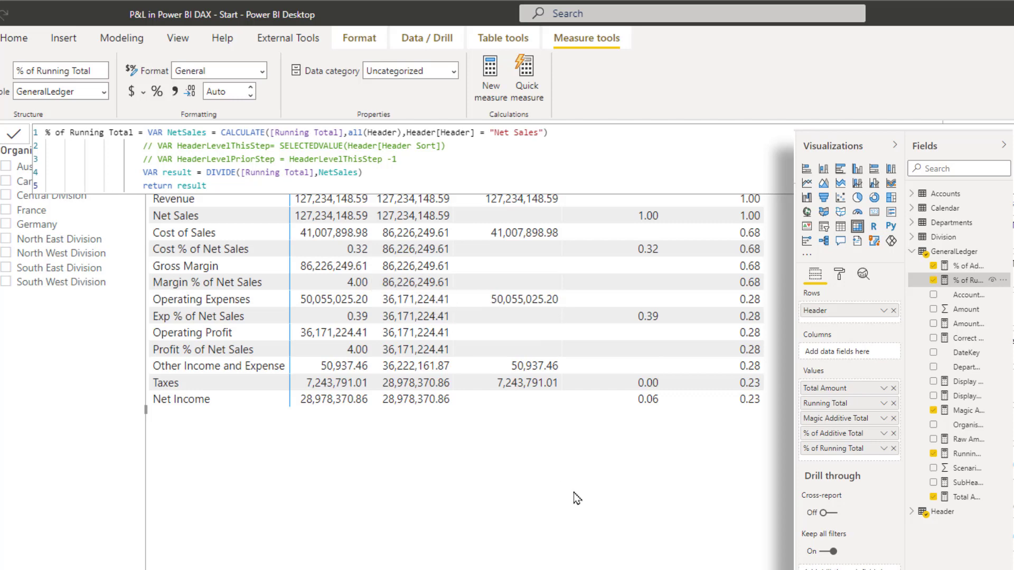
Step: In the Total Amount measure, make CalcType=4 return [% of Running Total] instead of the placeholder and commit the formula
click(961, 497)
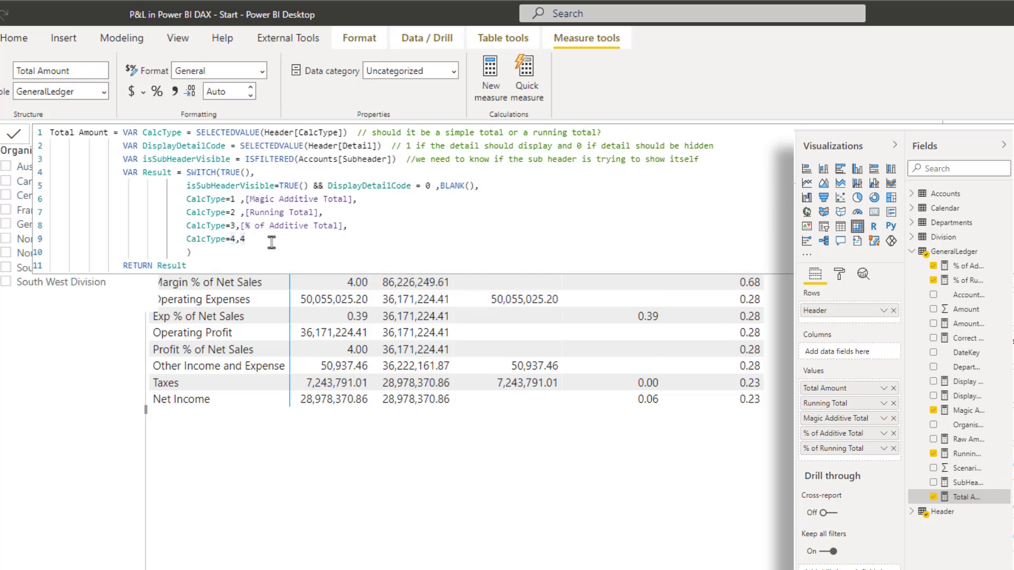
text([)
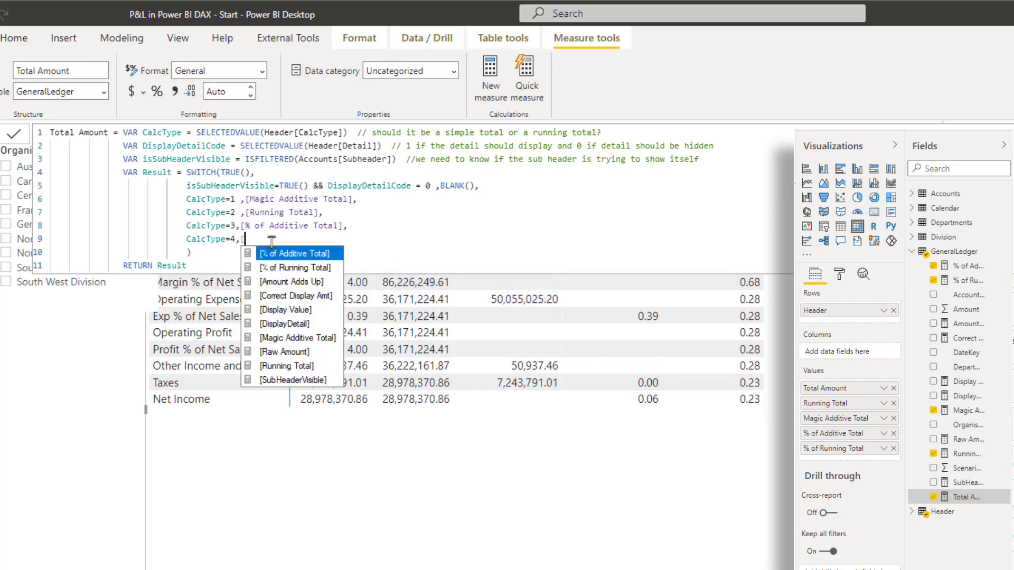
key(Down)
key(Tab)
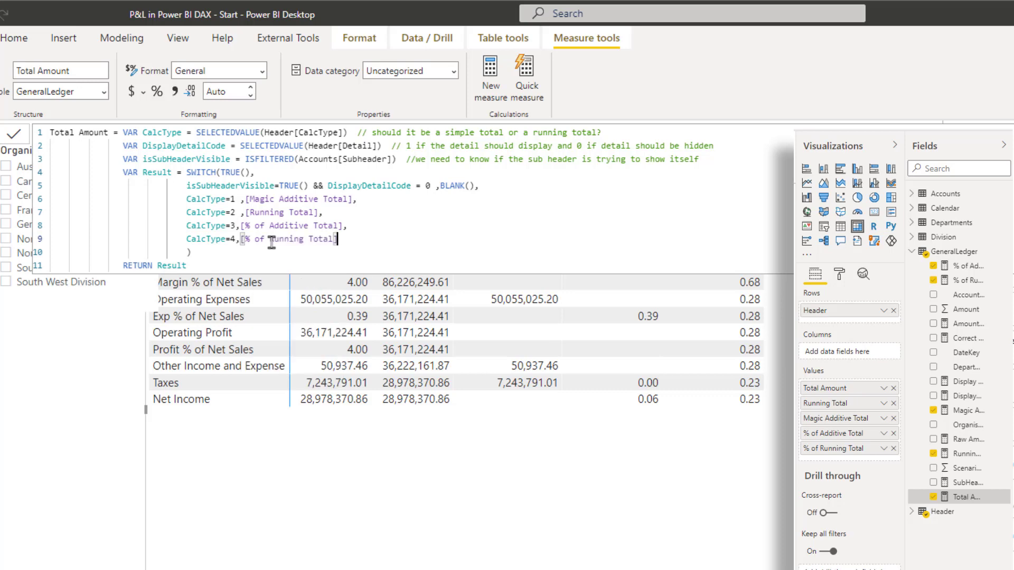
click(14, 134)
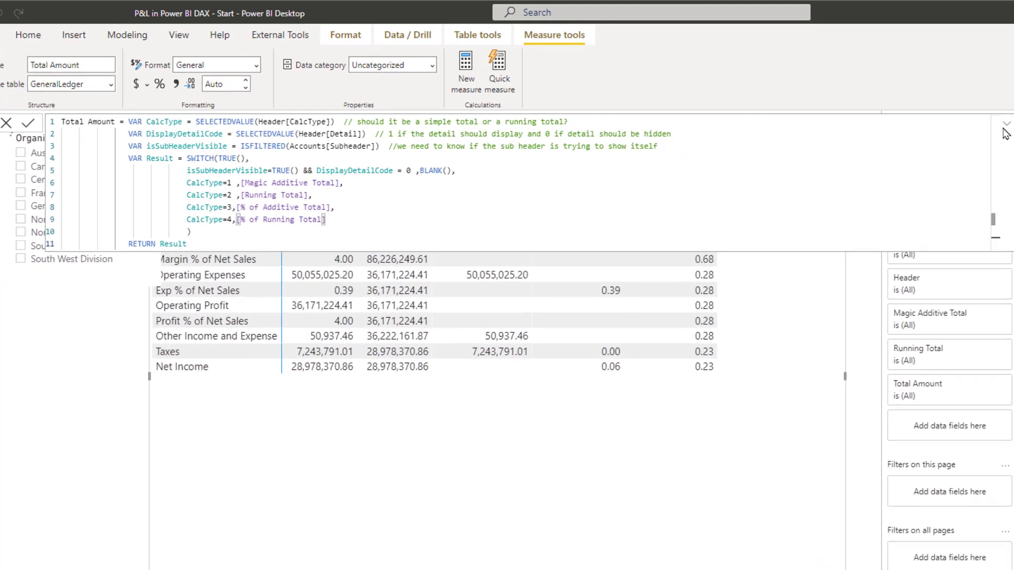
click(650, 453)
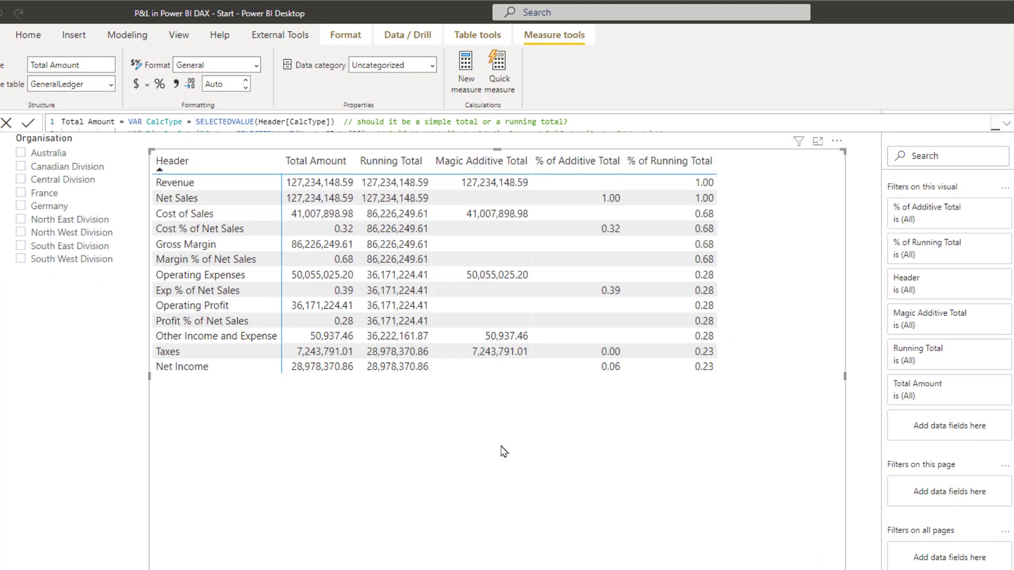
click(341, 229)
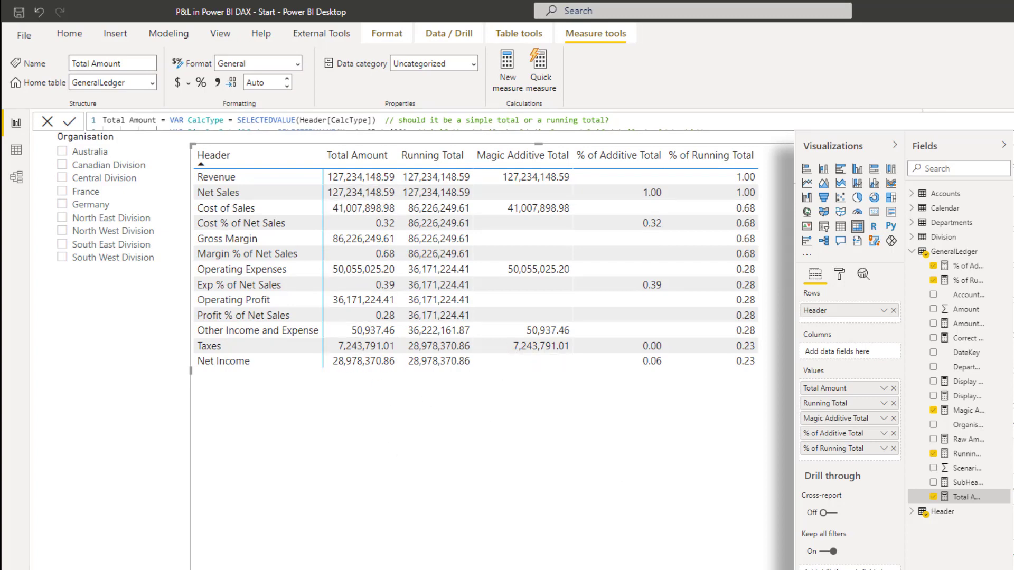
Step: Remove Running Total, Magic Additive Total, % of Additive Total and % of Running Total from the matrix values, keeping only Total Amount
click(894, 404)
click(893, 403)
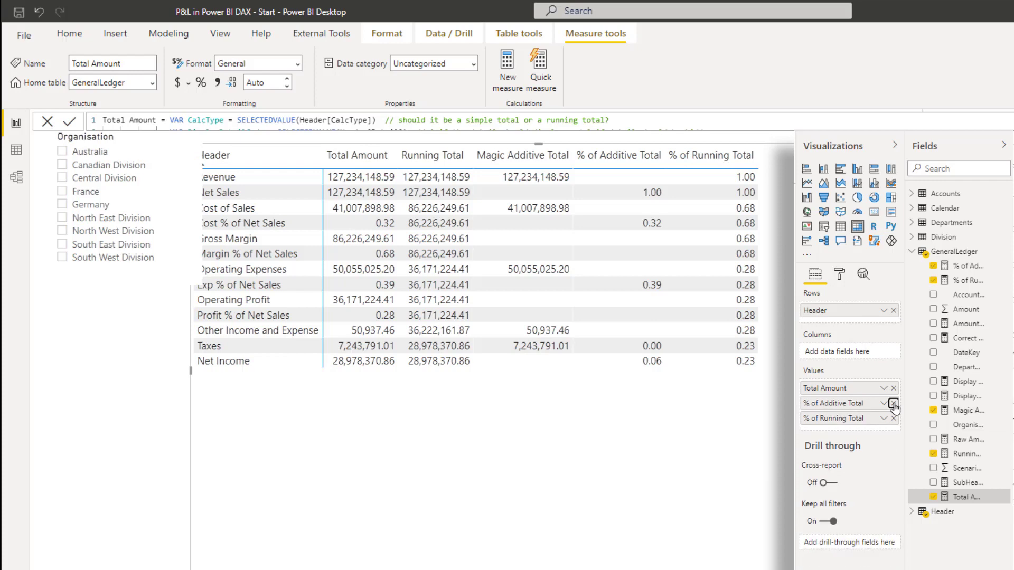
click(893, 403)
click(893, 403)
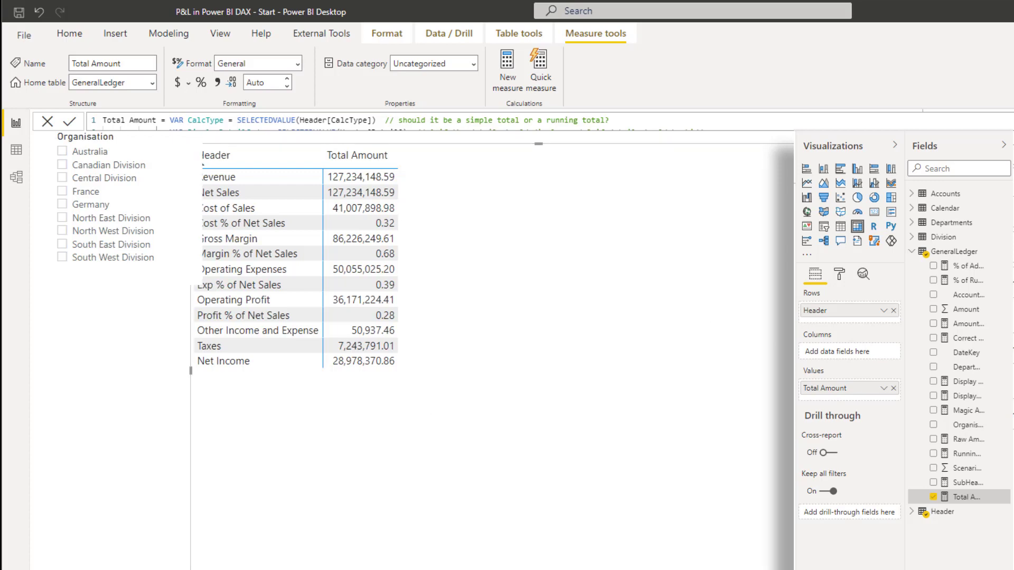
Step: In the Total Amount formula, wrap the CalcType=3 result [% of Additive Total] in FORMAT with the format string "0.0%"
click(416, 211)
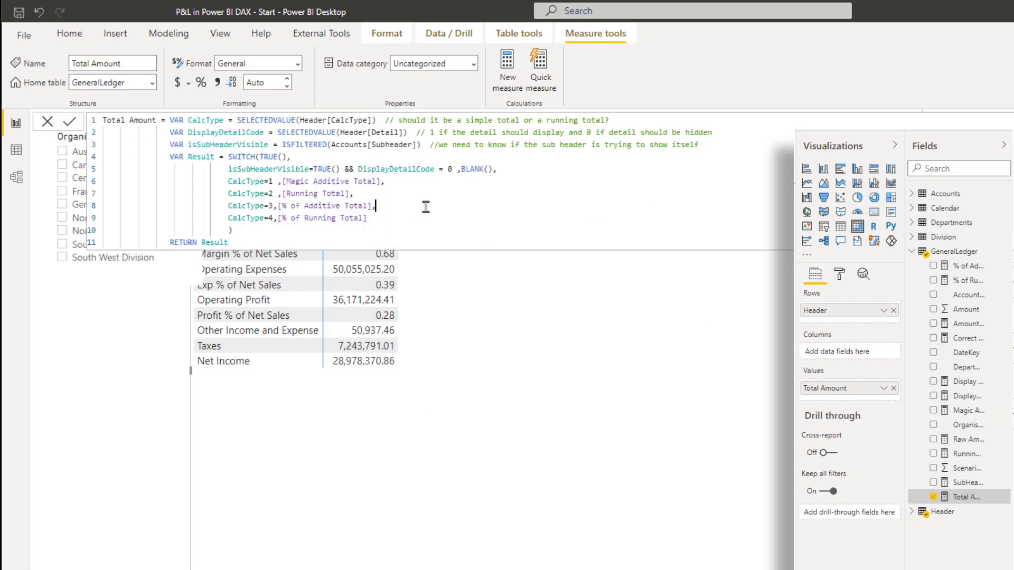
click(277, 206)
text(FORMAT()
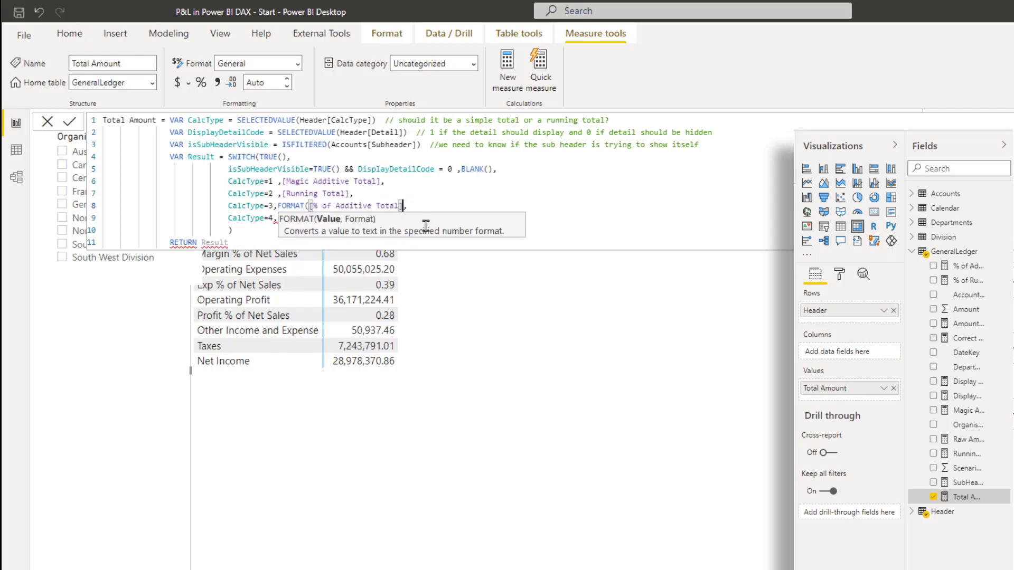
text(,)
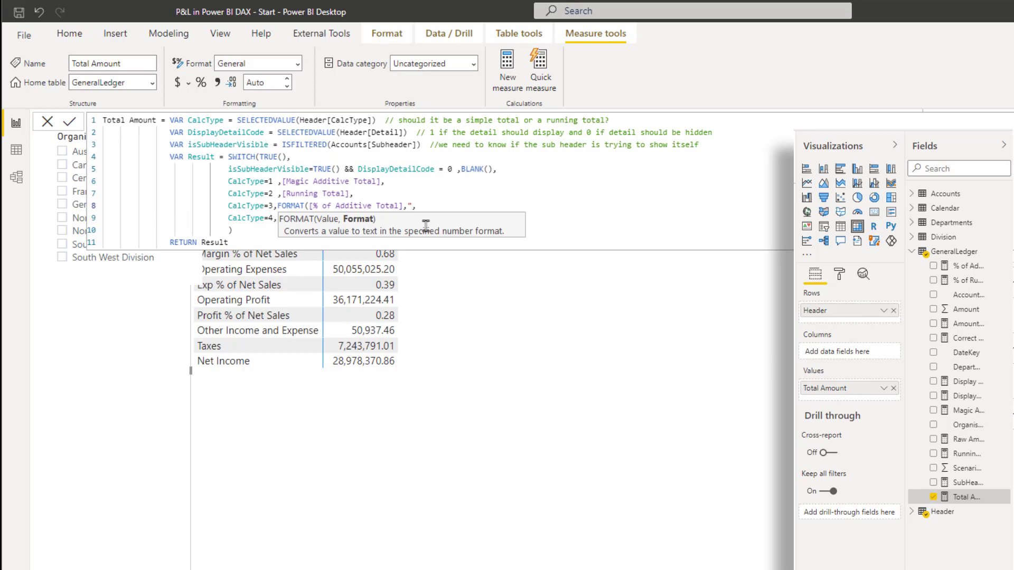
text("0.))
key(BackSpace)
text(,)
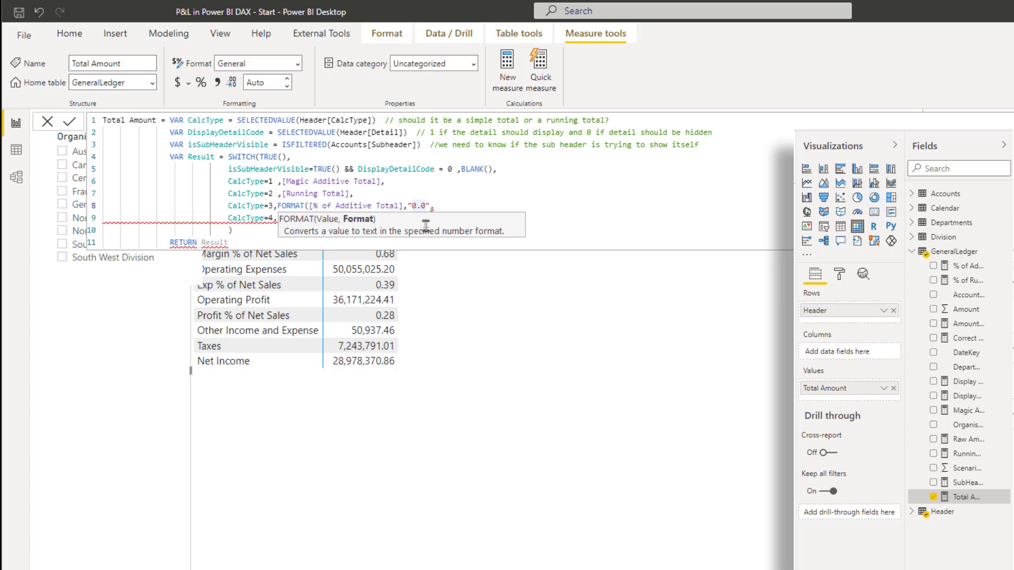
text(%)
text())
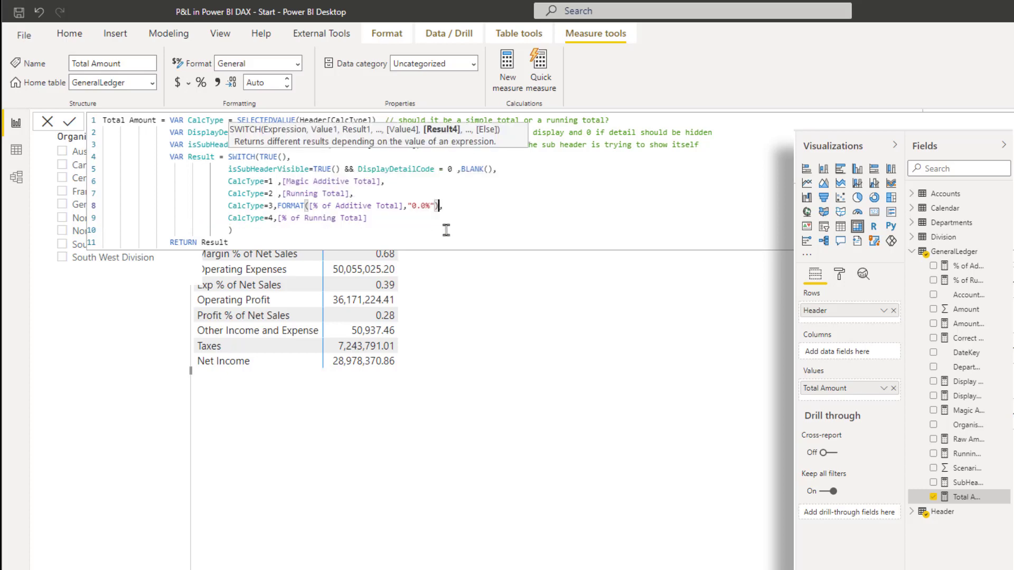
Step: Wrap the CalcType=4 result [% of Running Total] in FORMAT as a one-decimal percentage and commit the Total Amount measure
click(280, 220)
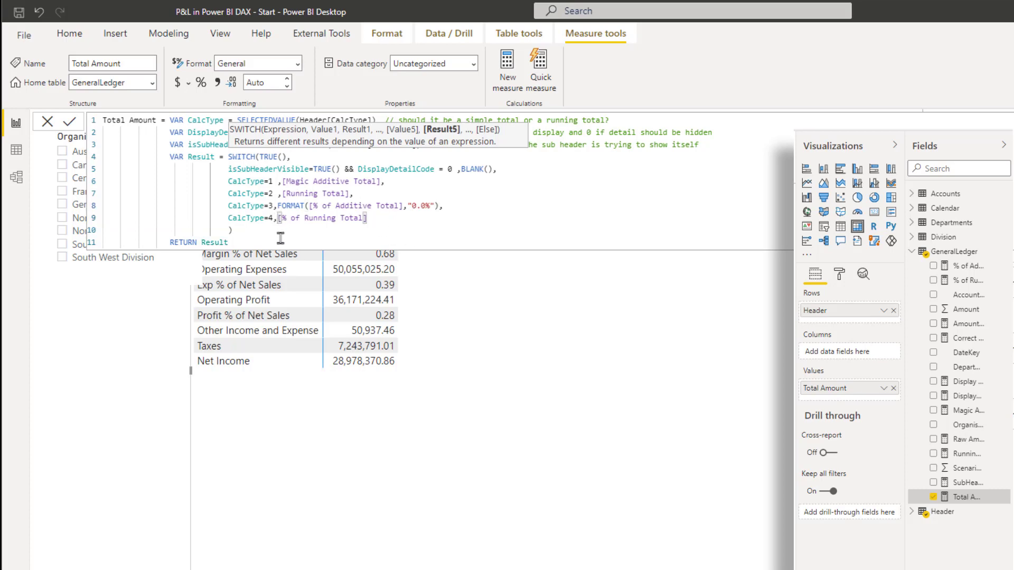
text(FORMAT()
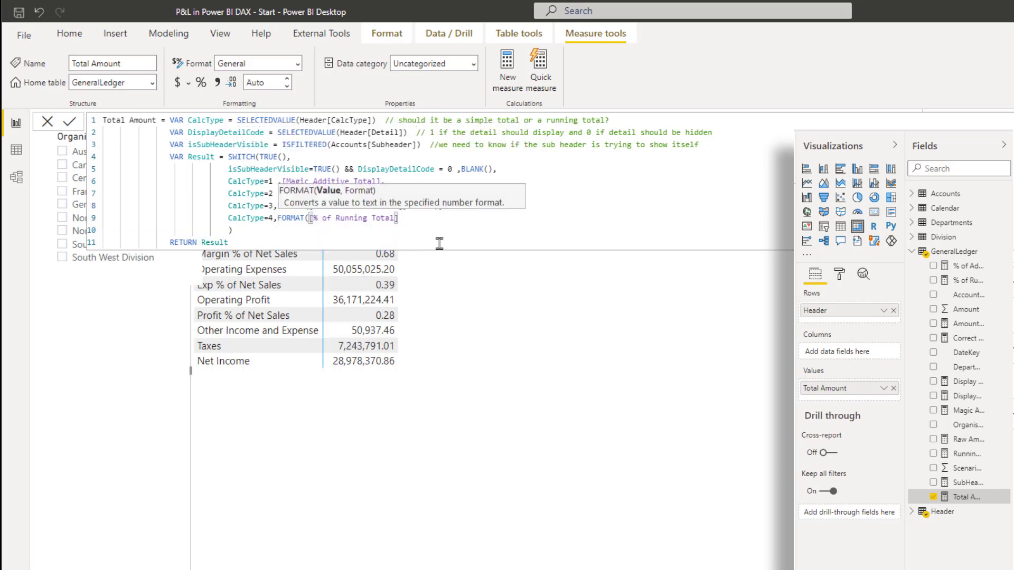
click(423, 216)
text(,)
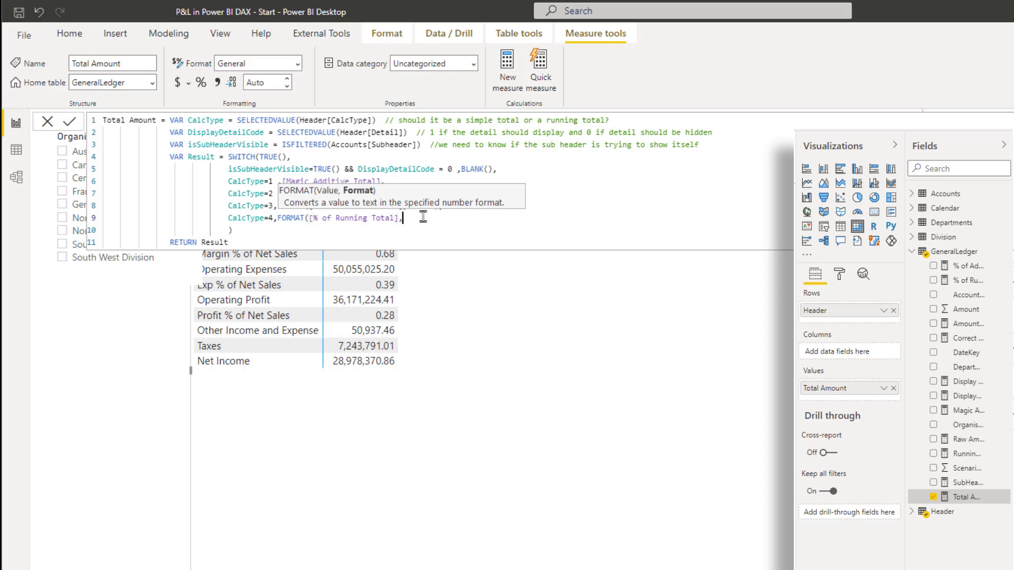
text(""))
key(Left)
key(Left)
click(68, 121)
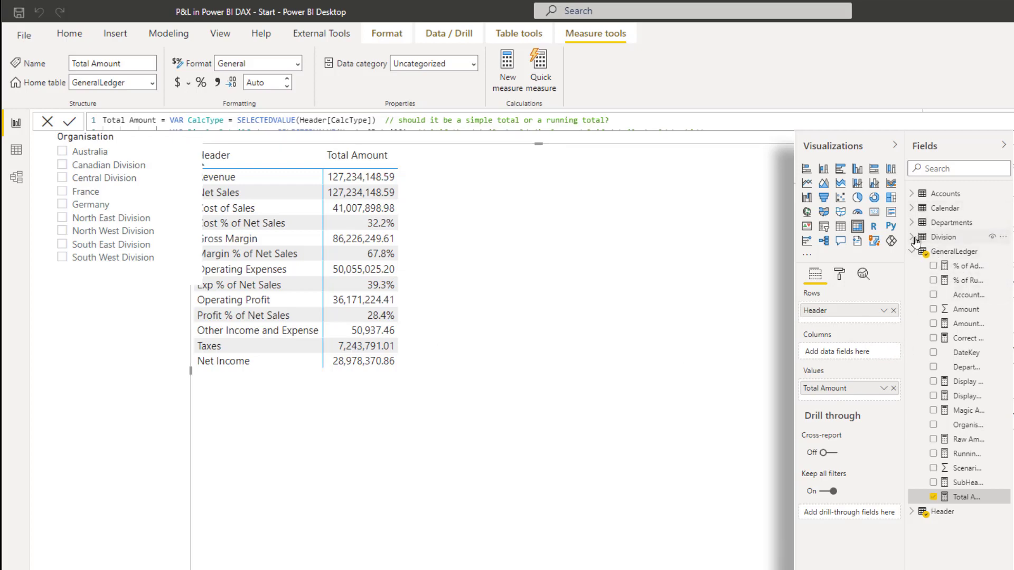
Step: Search the fields for "sub" and add Subheader from the Accounts table to the matrix rows beneath Header
click(937, 172)
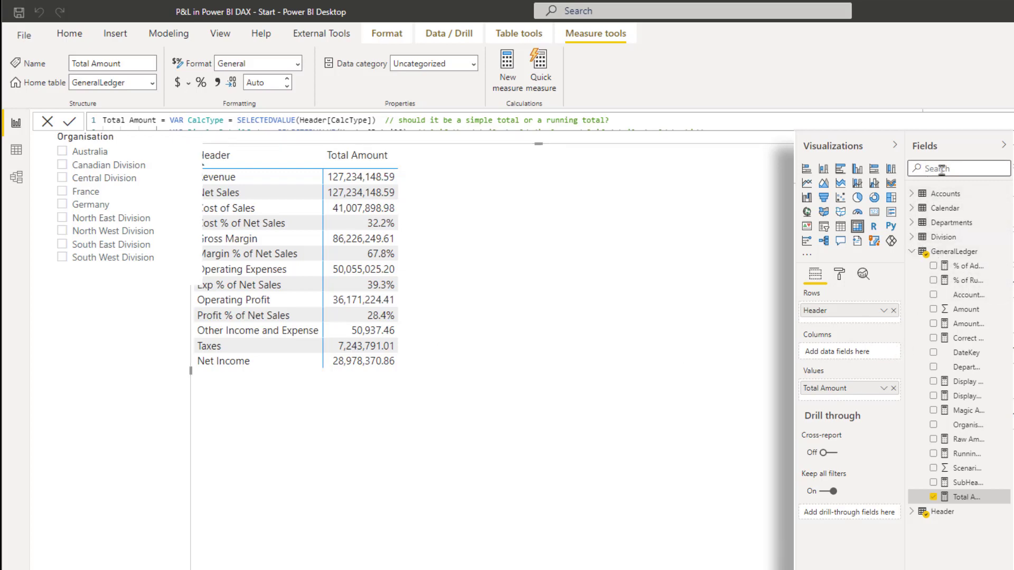
text(sub)
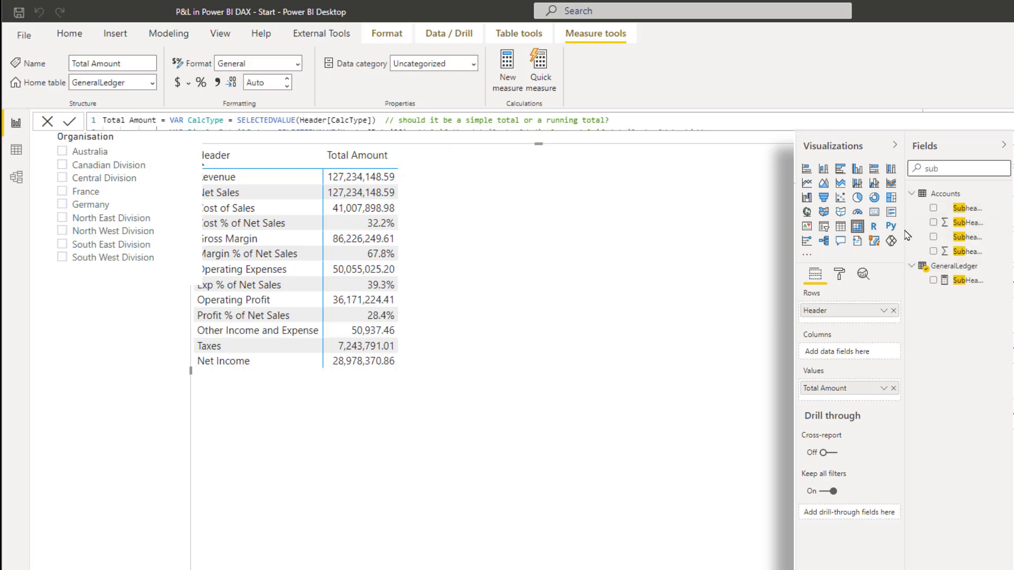
drag(906, 230, 847, 230)
drag(911, 208, 791, 326)
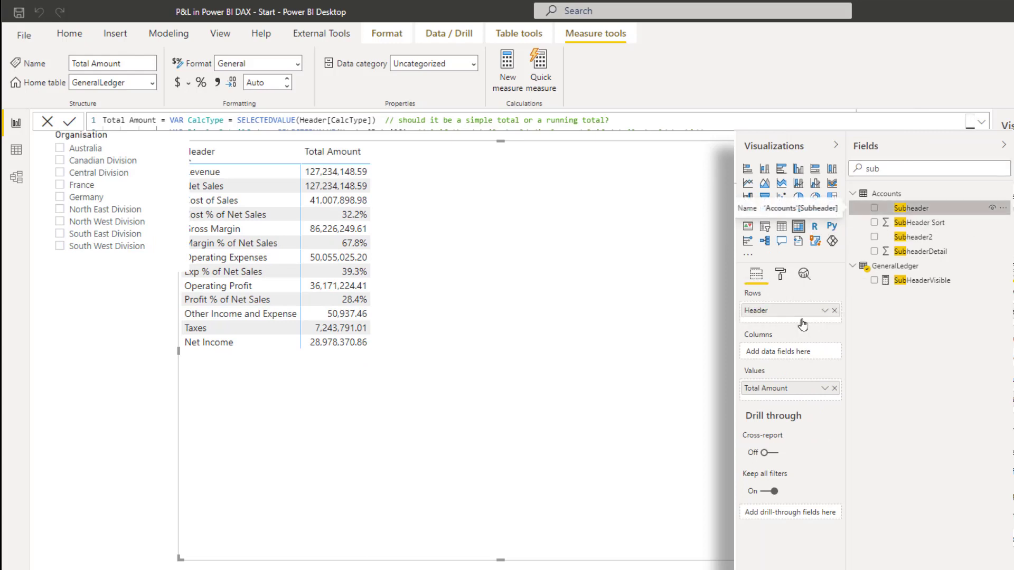
Step: Search the fields for "year" and add Fin Year from the Calendar table to the matrix columns
double_click(880, 166)
text(year)
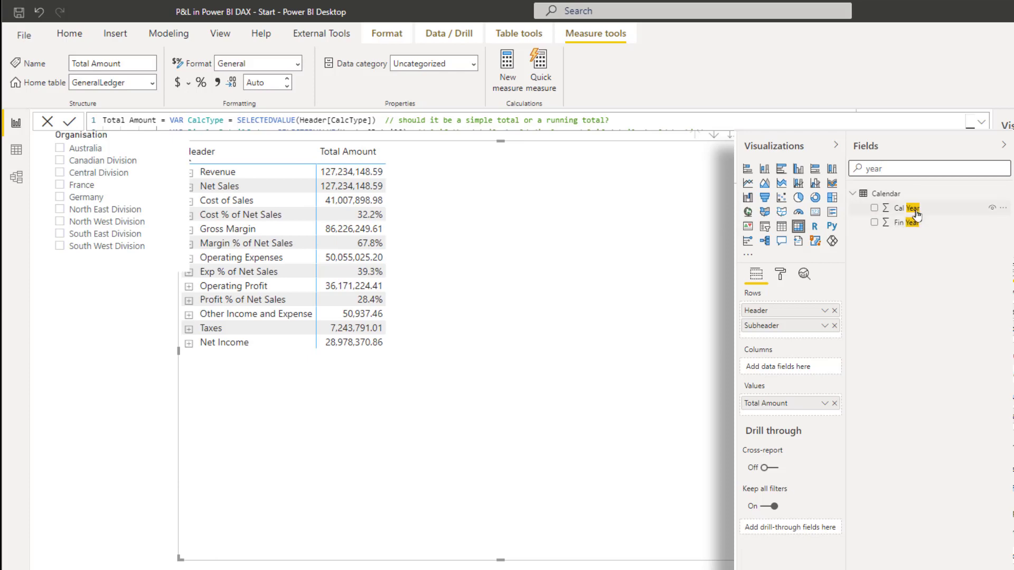
drag(914, 224, 789, 367)
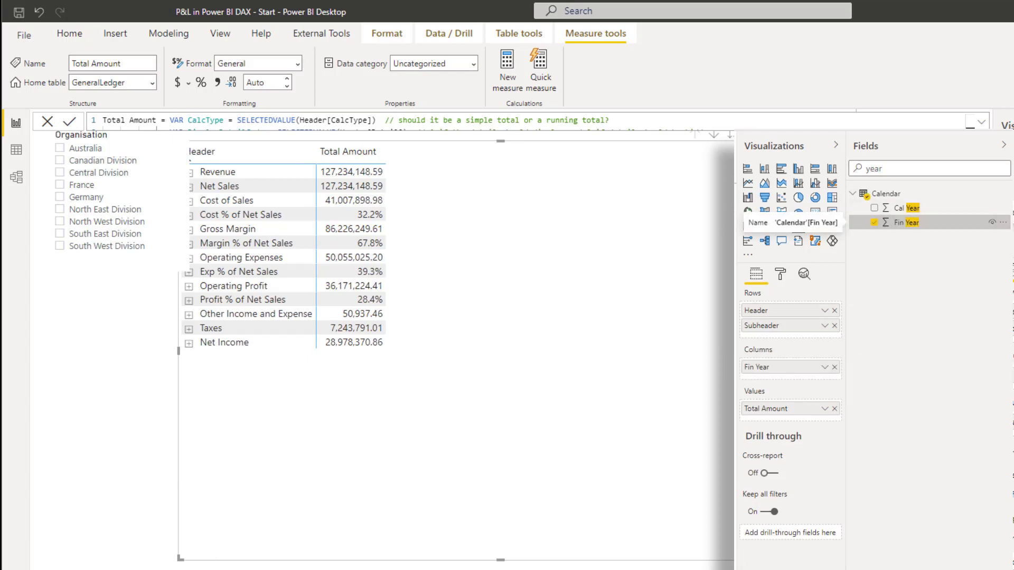